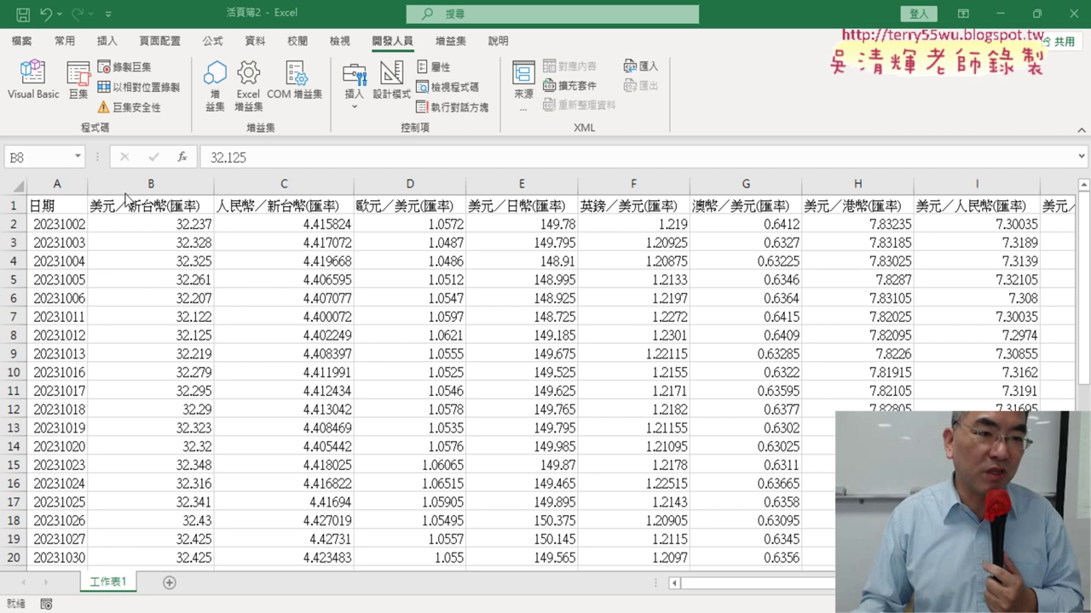
Step: Select the date column A, then the USD/TWD rate column B
left_click(149, 185)
left_click(57, 185)
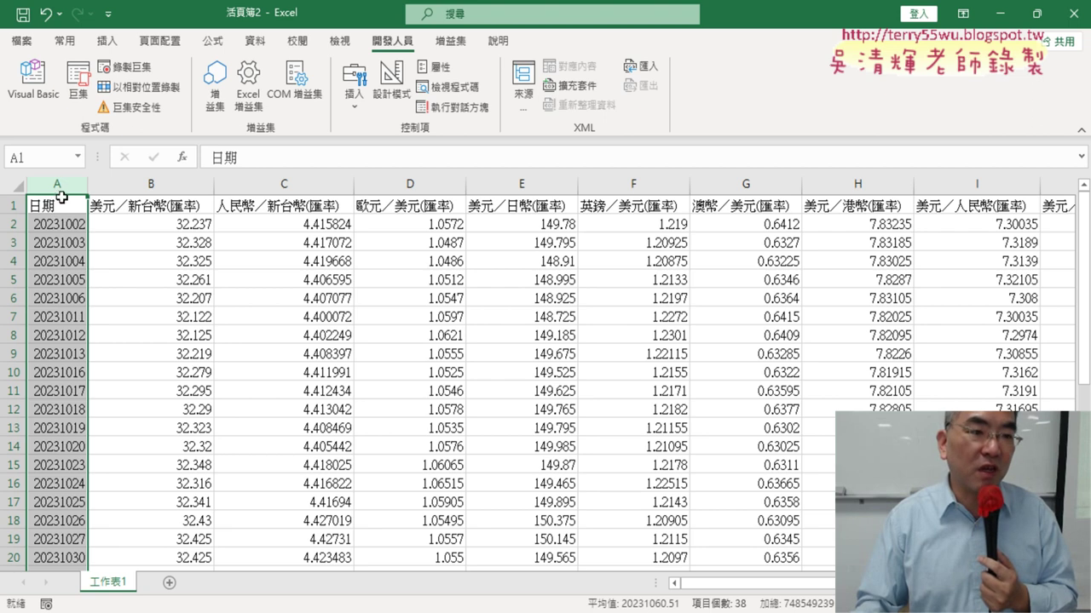
left_click(135, 186)
Step: Insert a blank column B before the rates and begin a formula with = in B2
right_click(136, 187)
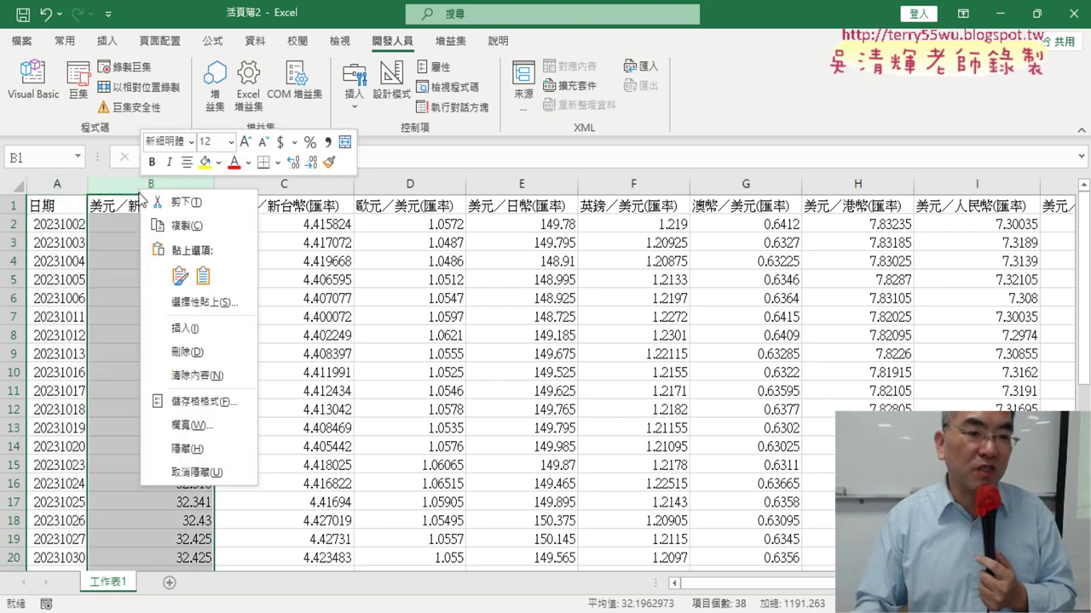
left_click(189, 327)
left_click(103, 224)
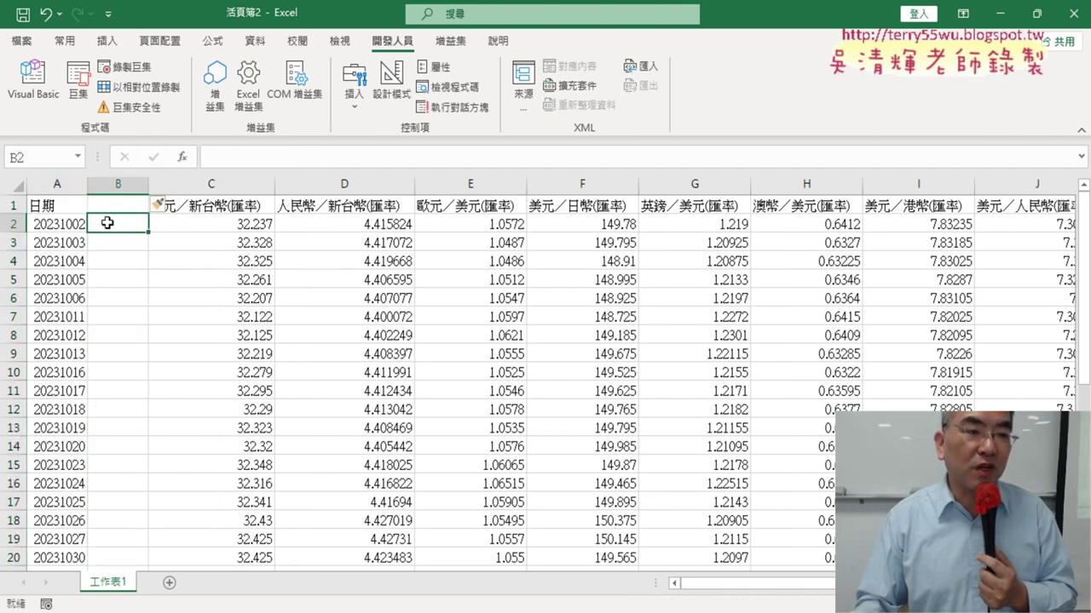
left_click(52, 225)
left_click(126, 223)
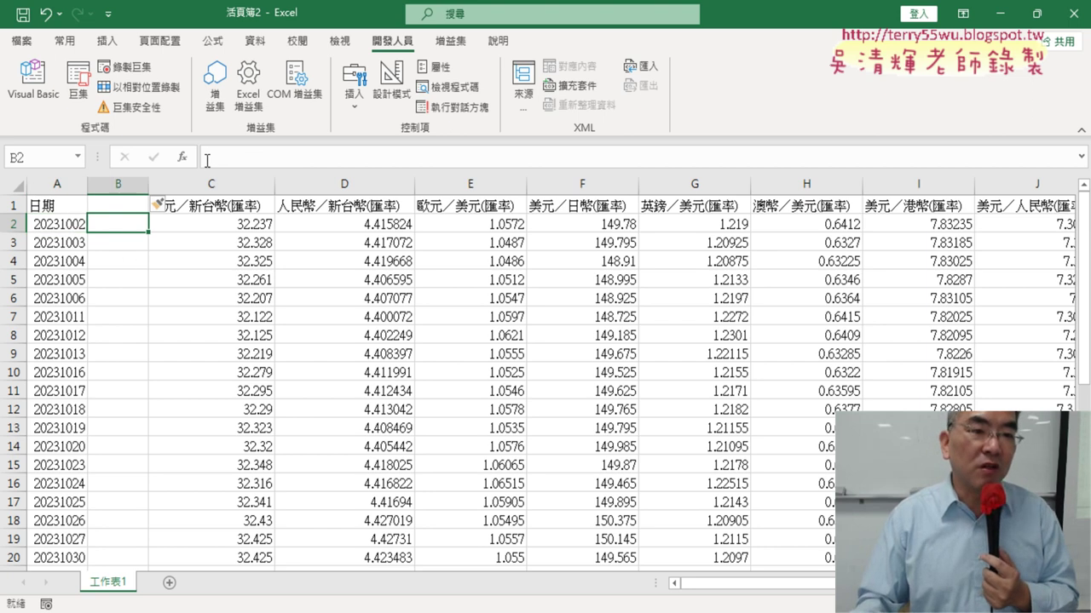
type("=")
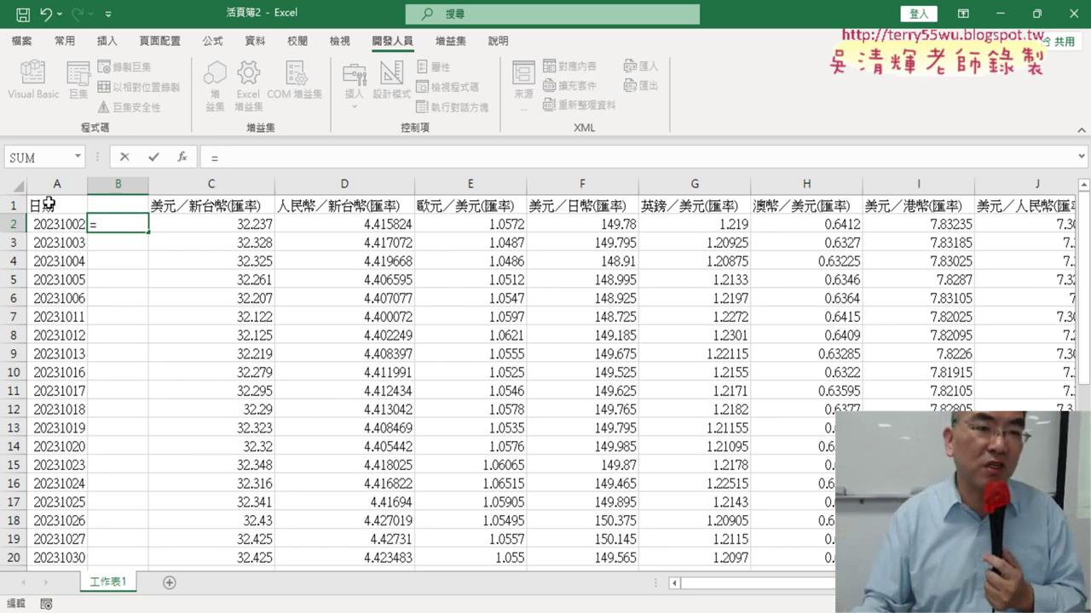
Step: Insert the LEFT function from the Text (文字) category into B2's formula
left_click(181, 156)
left_click(520, 213)
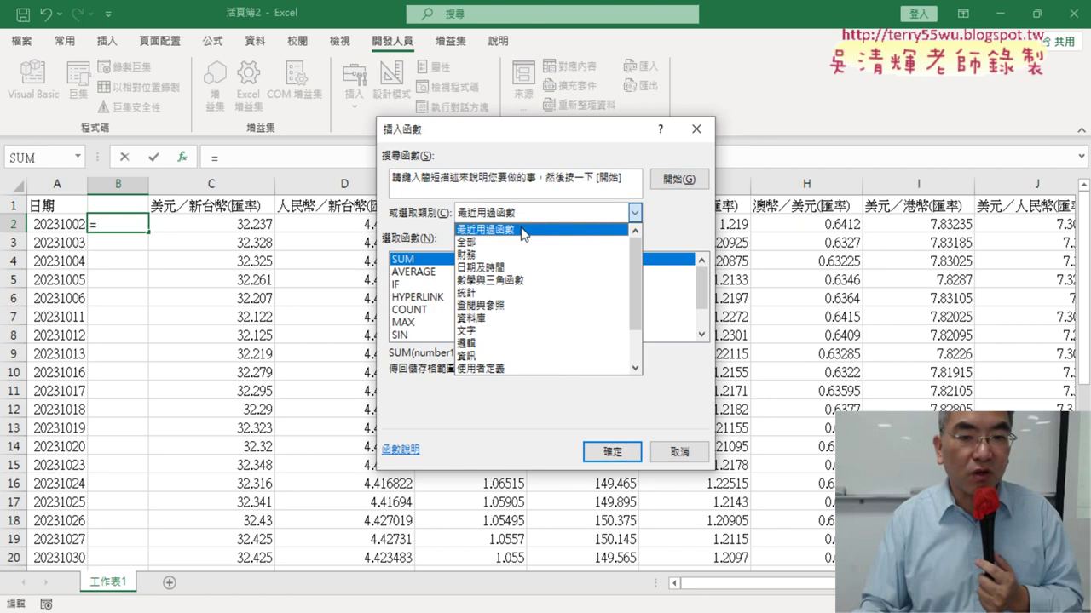
left_click(519, 330)
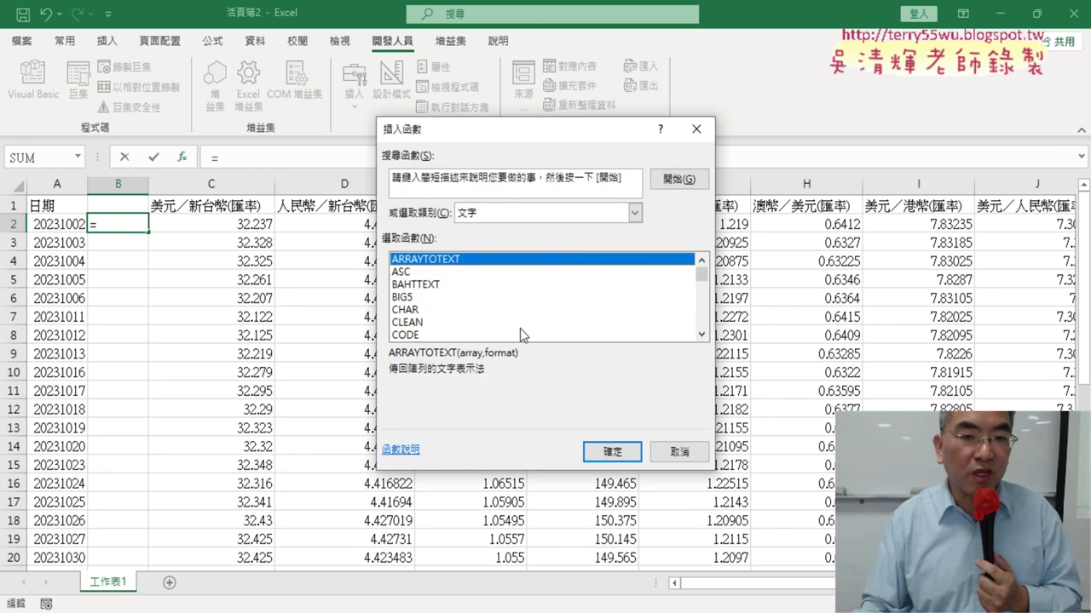
left_click(701, 335)
left_click(701, 334)
left_click(702, 334)
left_click(702, 335)
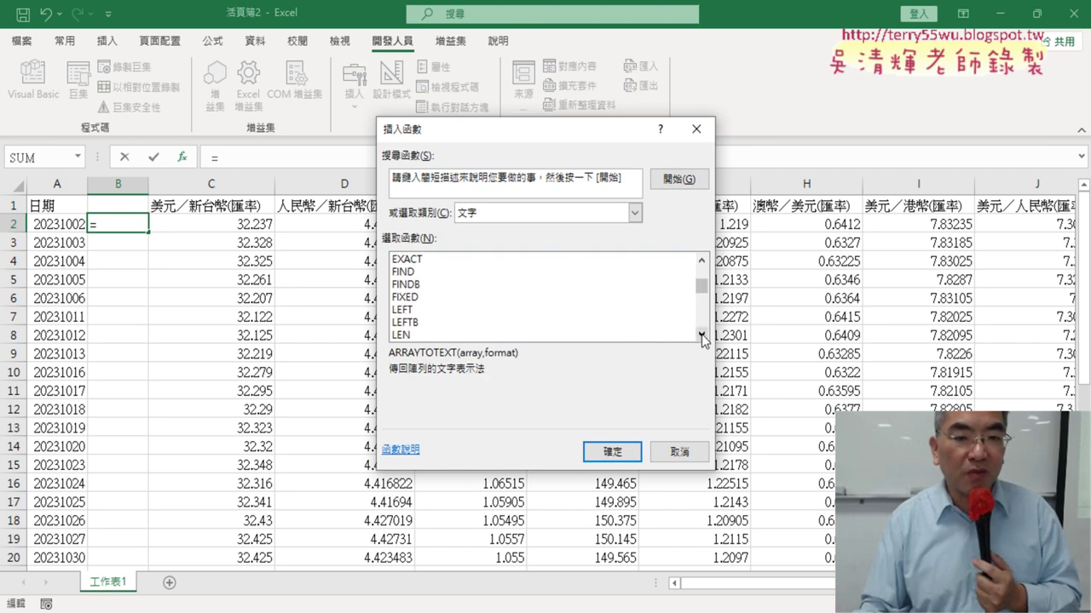
double_click(407, 309)
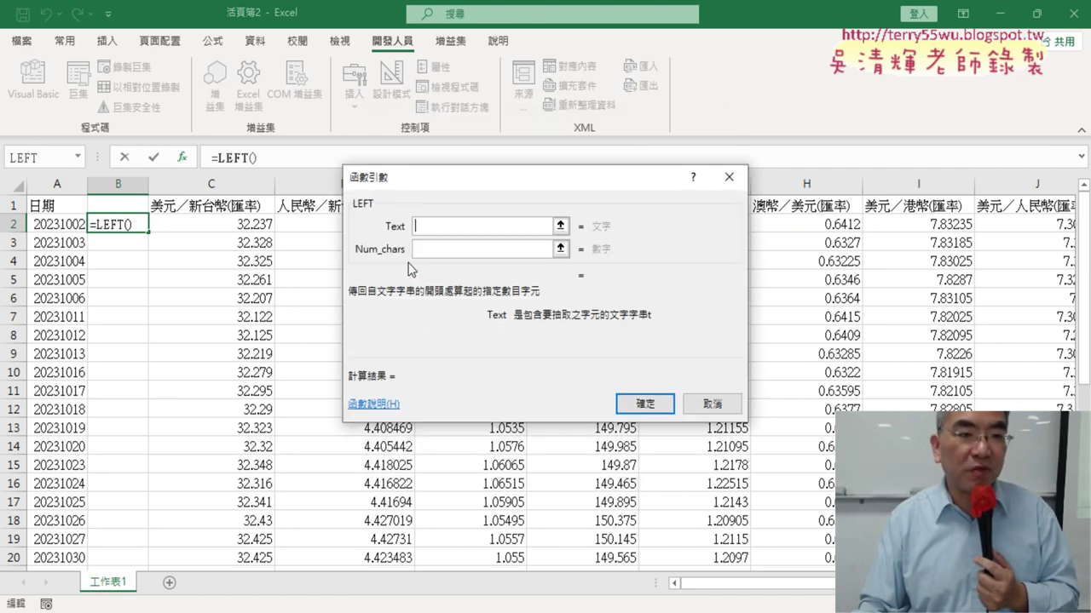
Step: Set LEFT's arguments to A2 and 4 characters, then append &"/"& to the formula
left_click(67, 225)
left_click(452, 247)
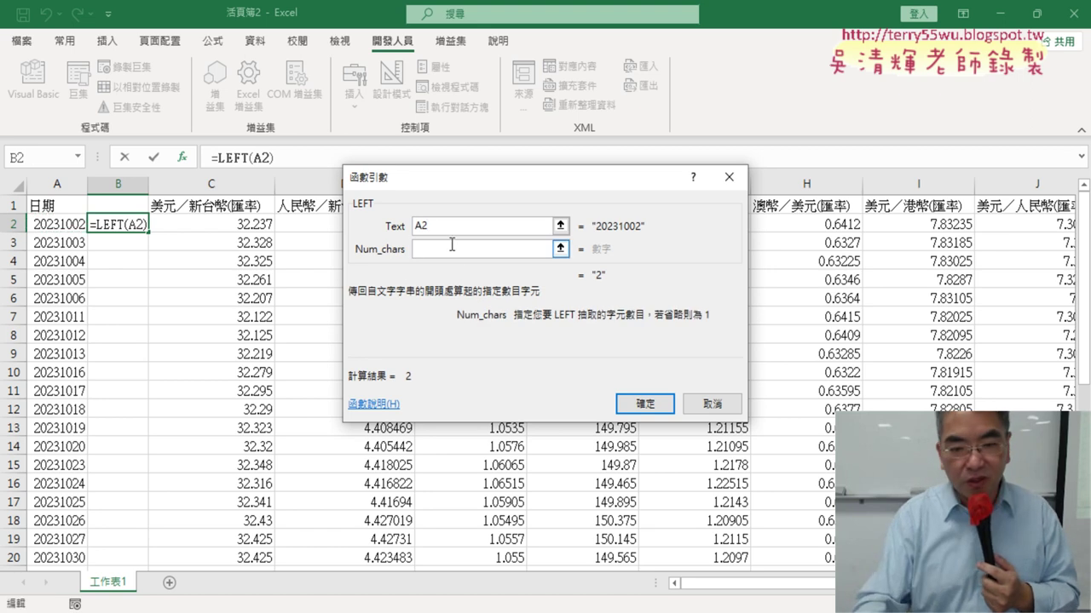
type("4")
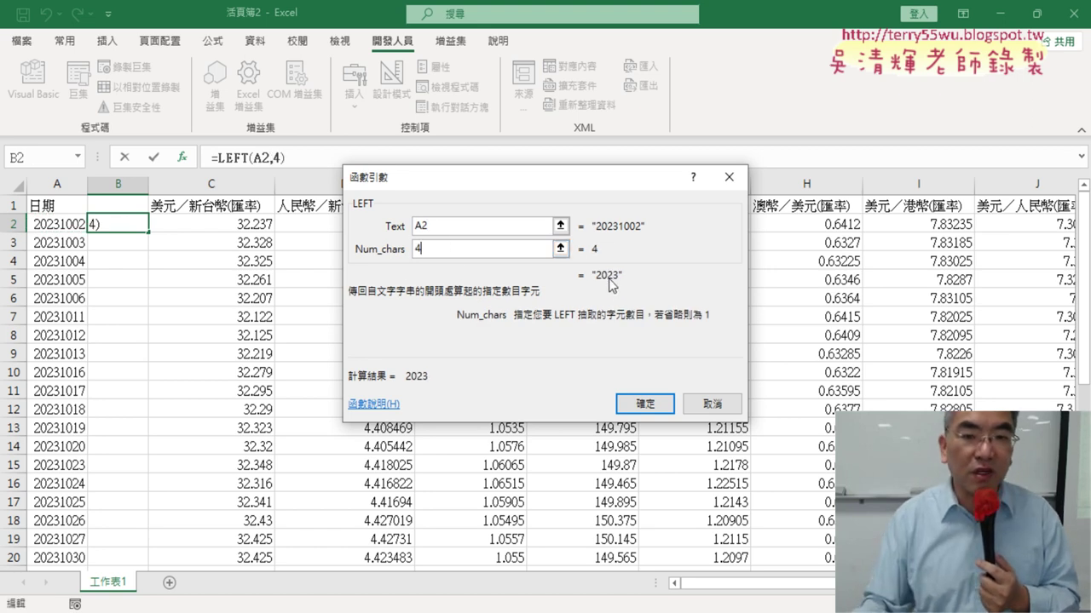
left_click(645, 404)
left_click(362, 160)
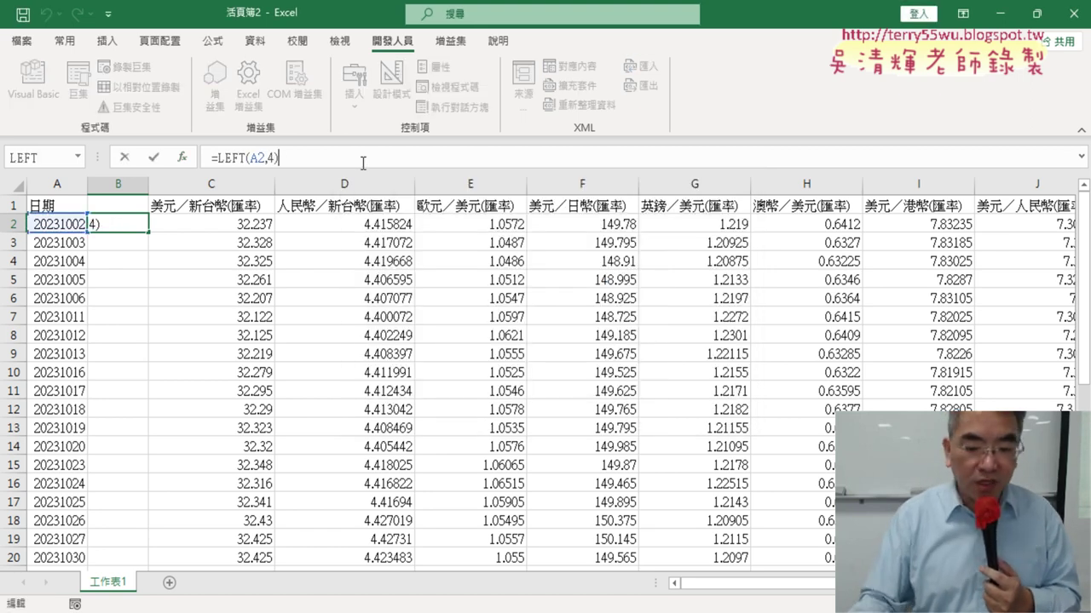
type("&")
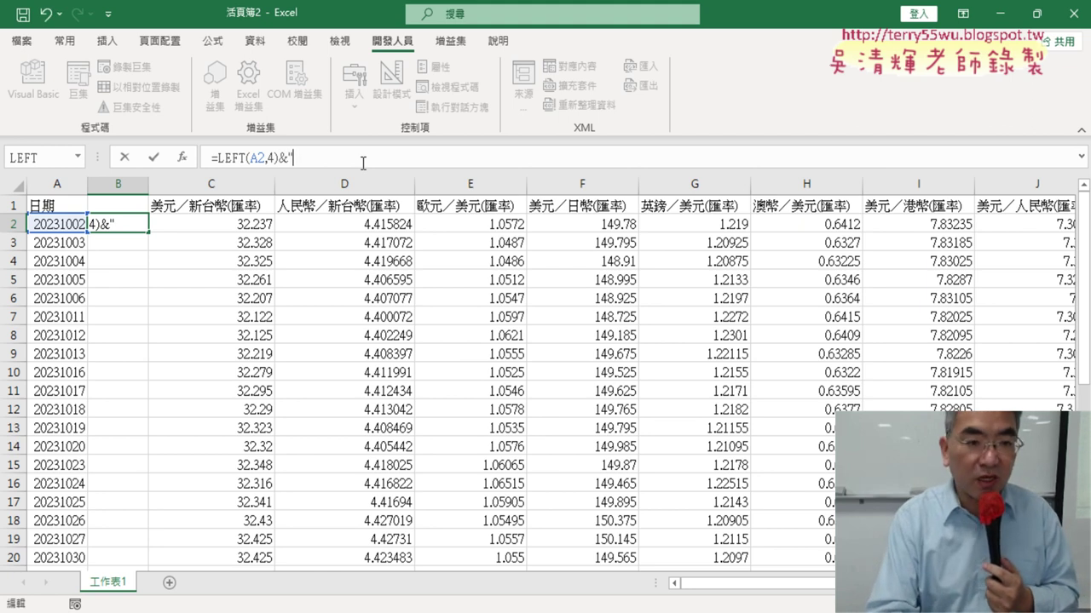
type("\"/\"")
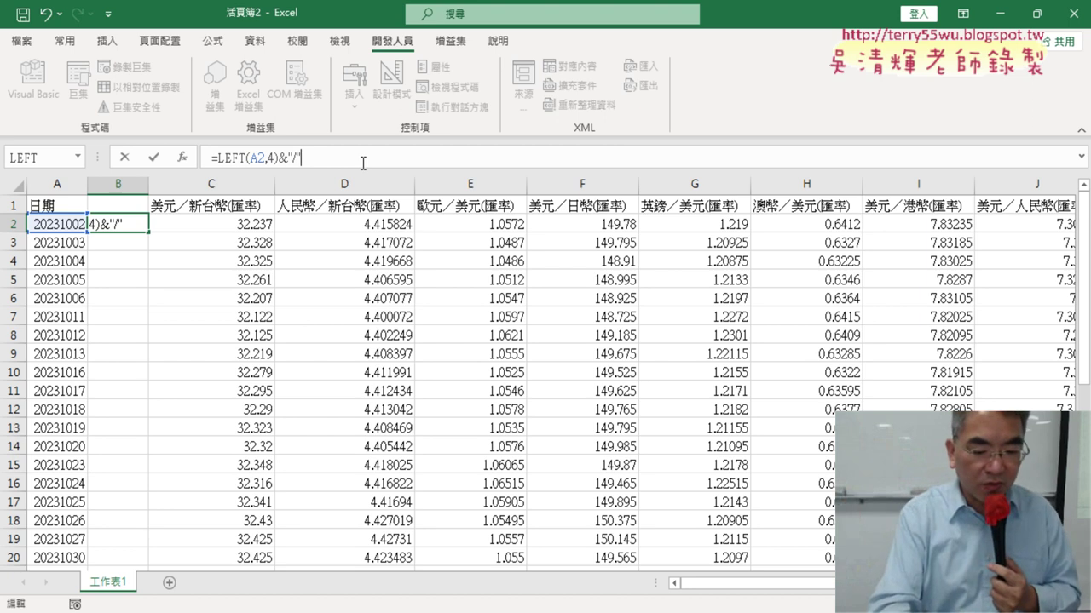
type("&")
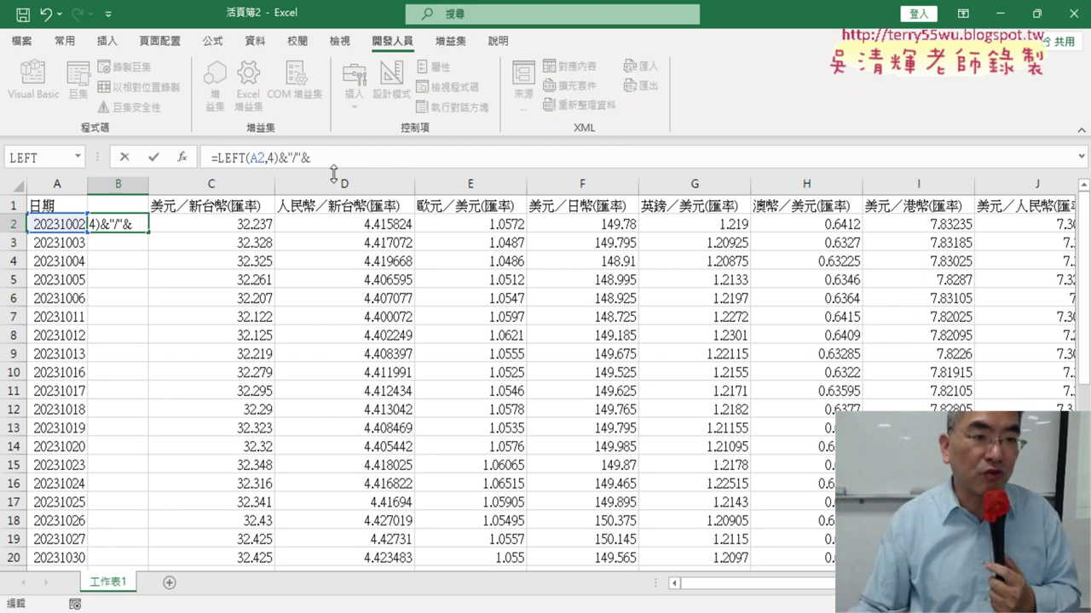
Step: Append MID(A2,5,2) for the month and another &"/"& separator to B2's formula
left_click(187, 158)
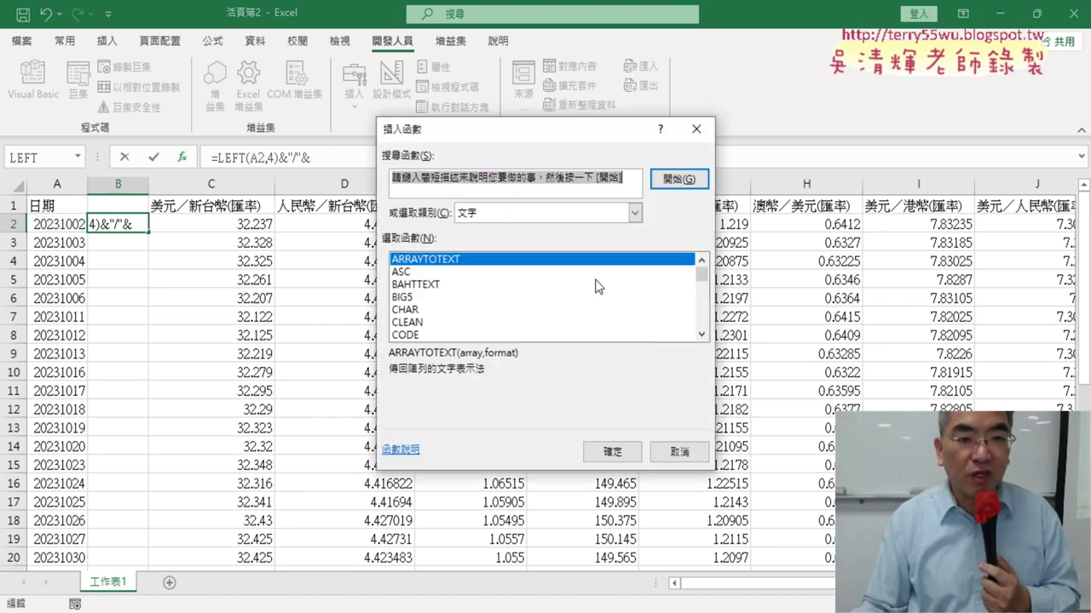
left_click(702, 335)
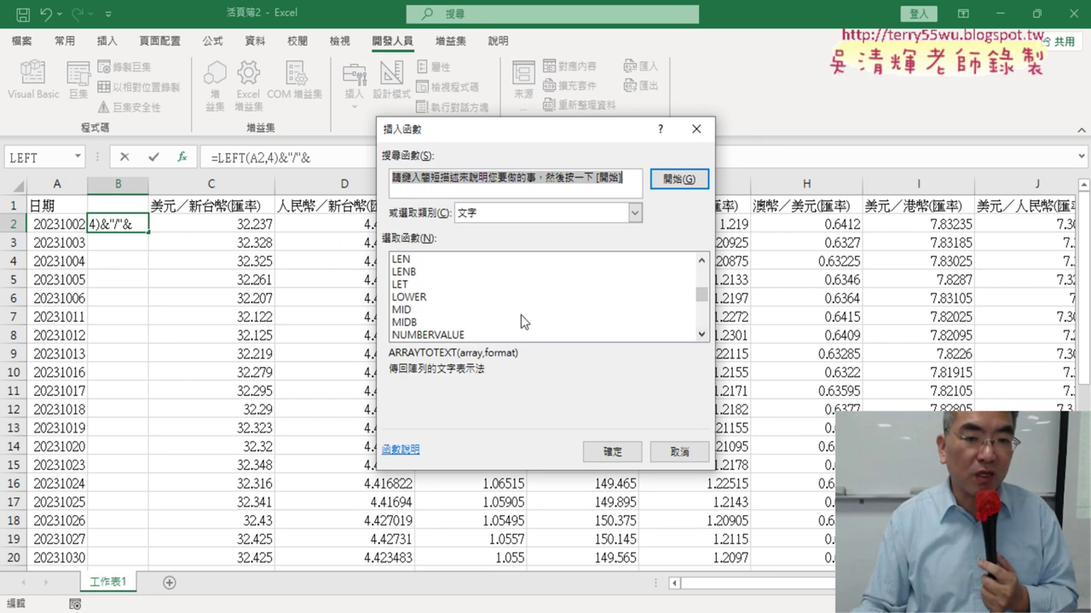
double_click(521, 310)
left_click(68, 224)
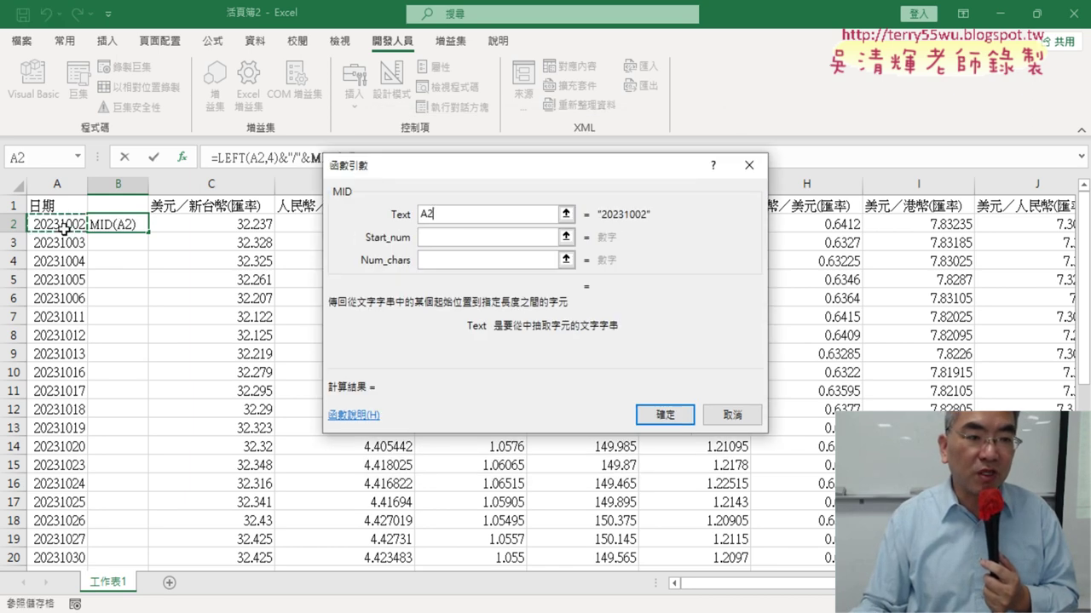
left_click(464, 236)
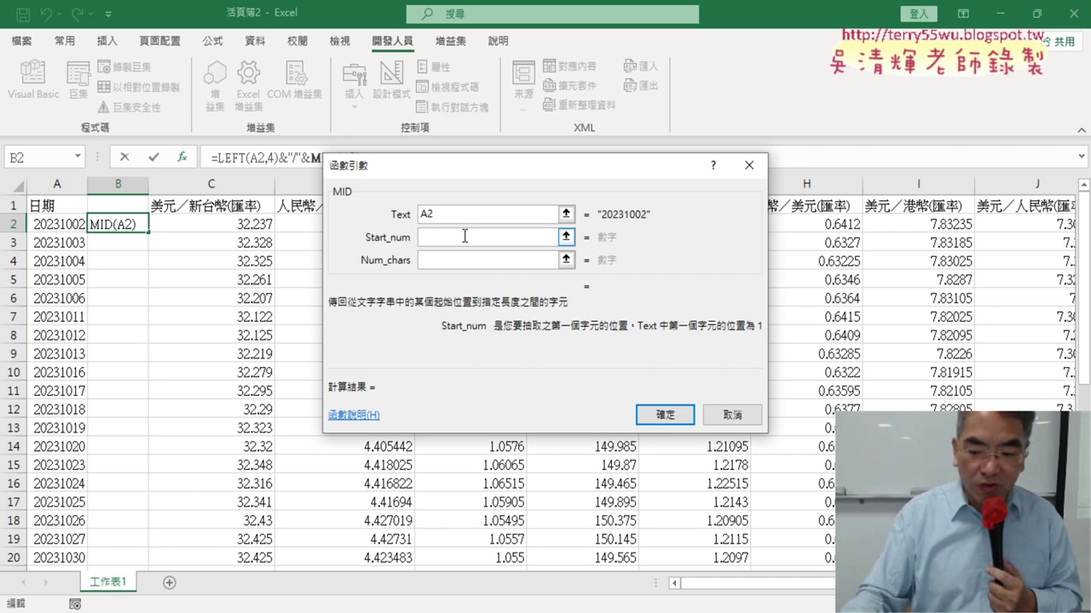
type("5")
key("Tab")
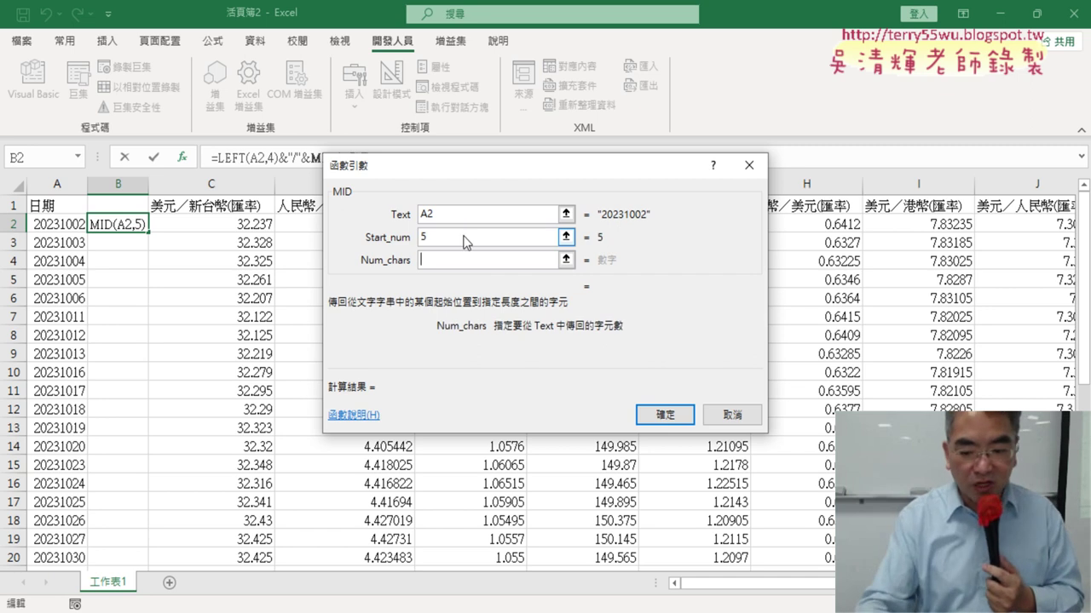
type("2")
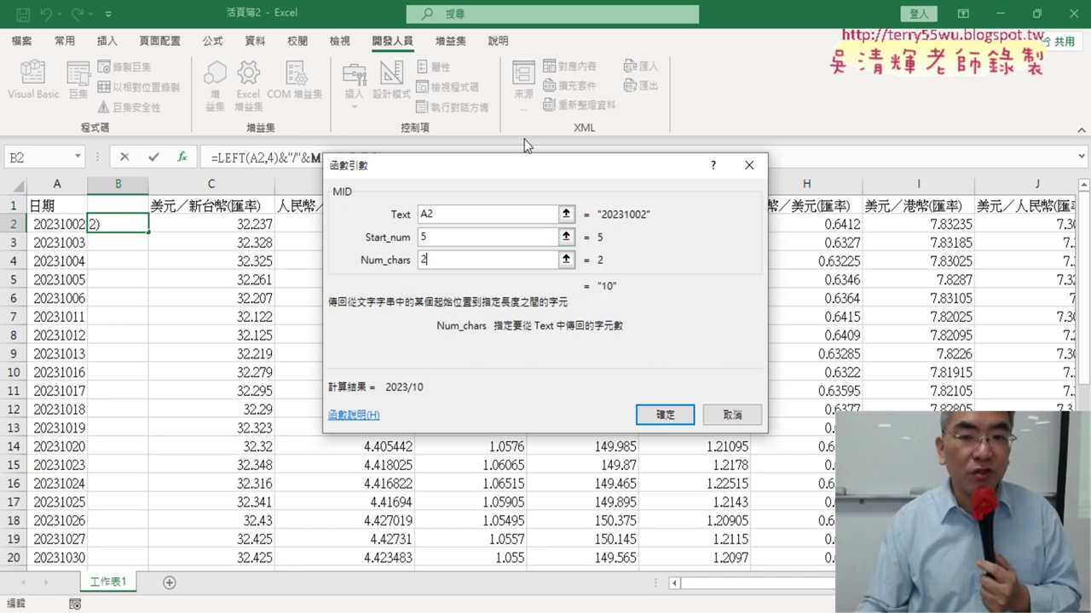
left_click(666, 415)
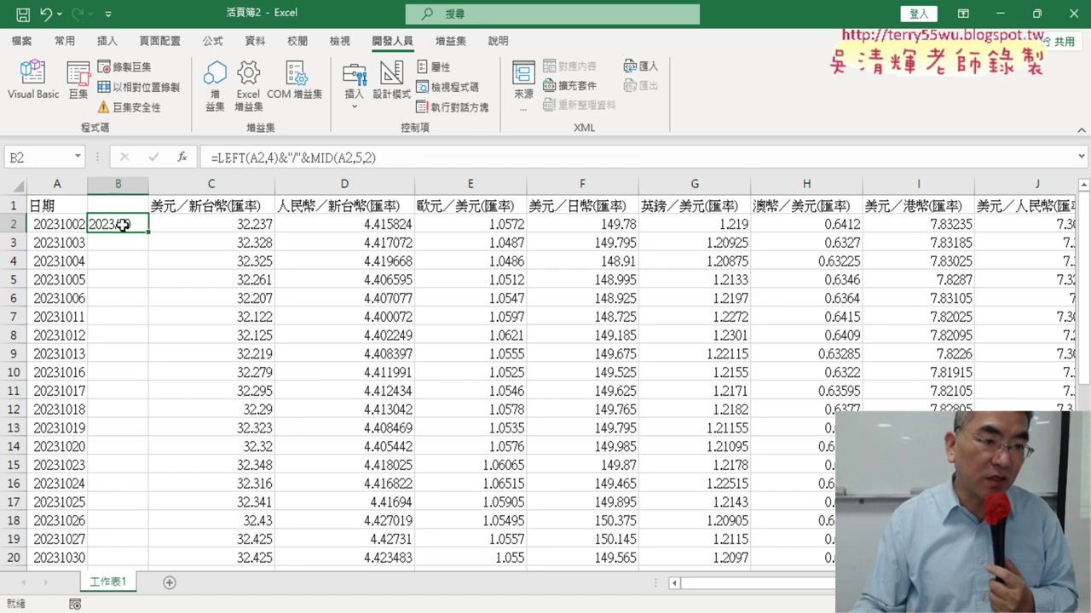
left_click(484, 157)
type("&")
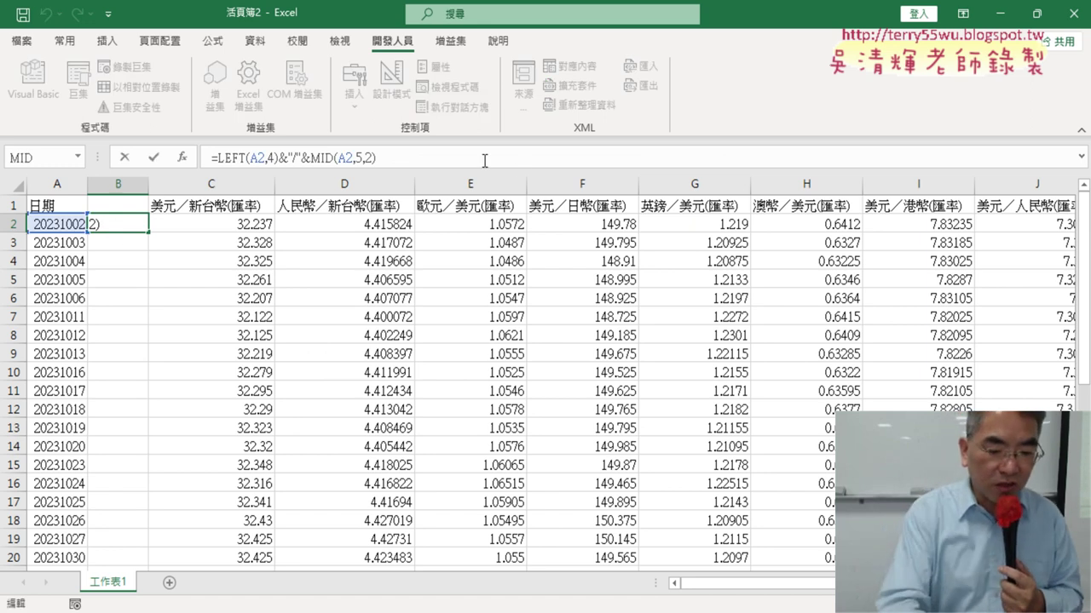
type("\"")
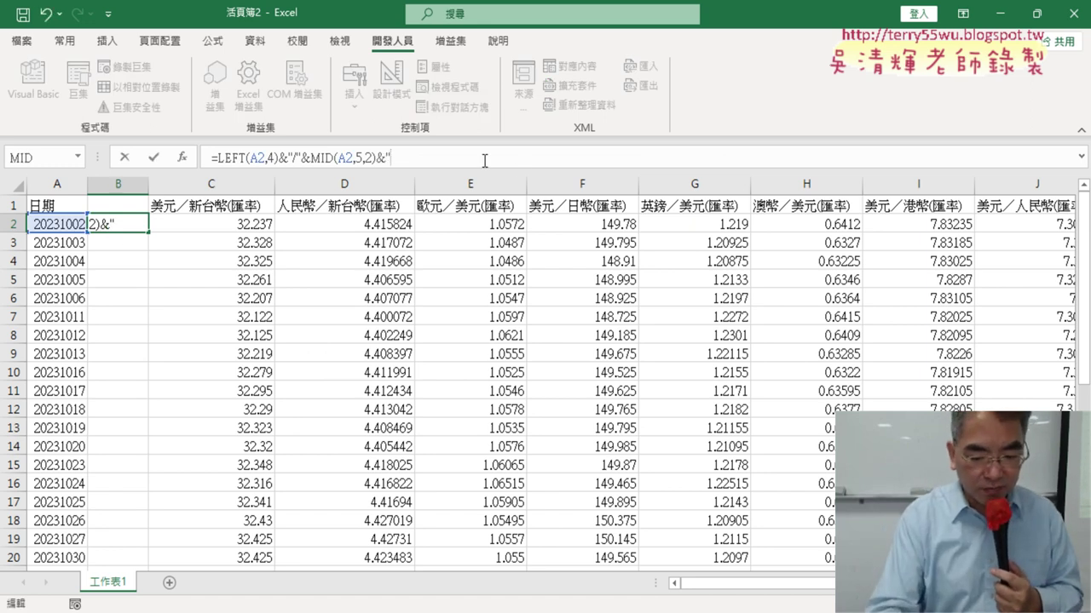
type("/\"")
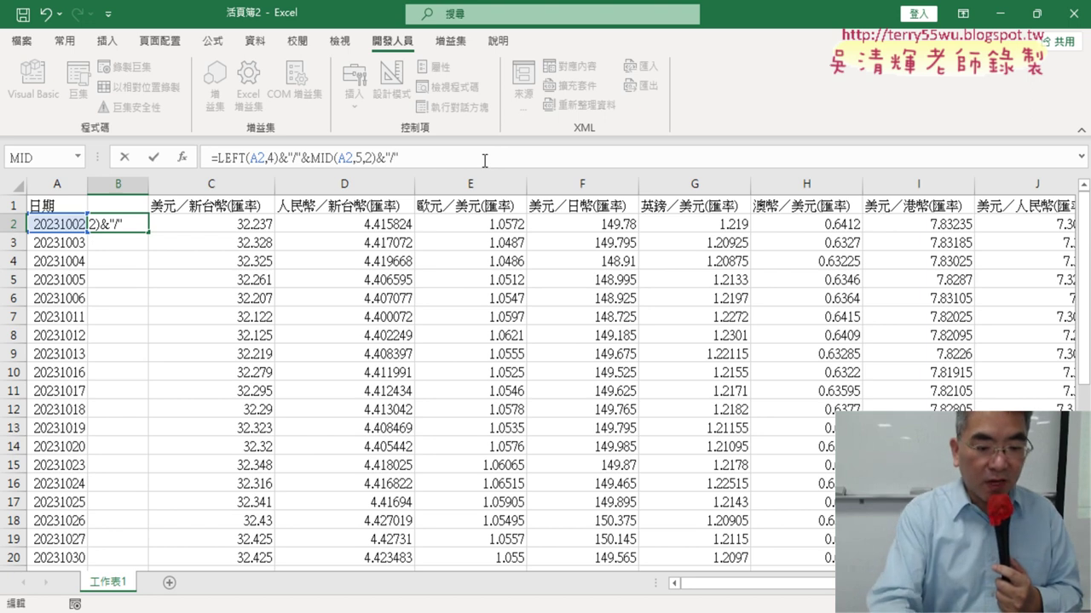
type("&")
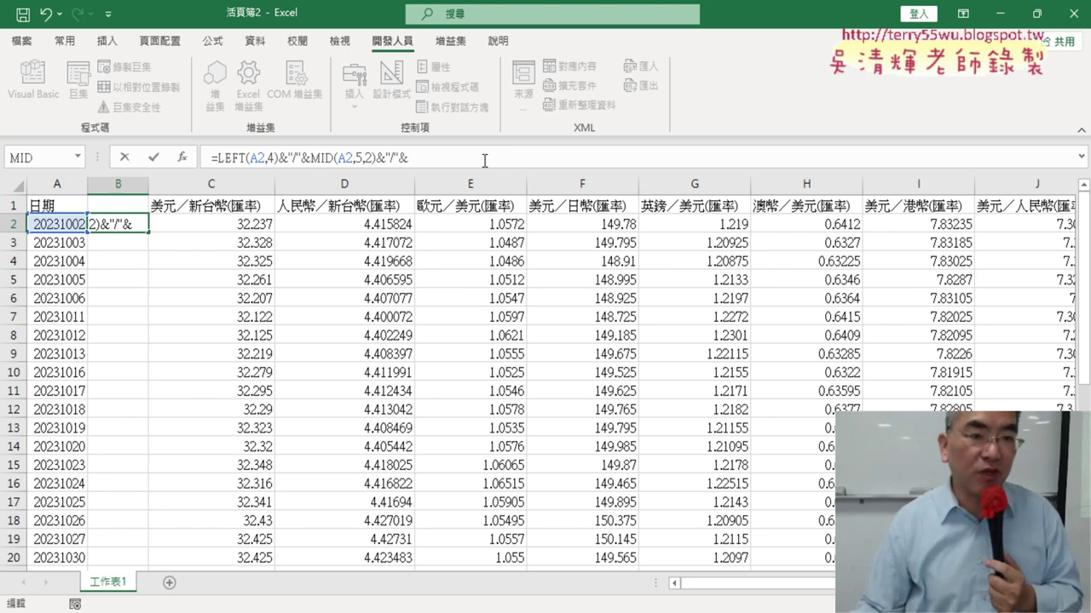
Step: Complete B2 with RIGHT(A2,2) so the cell shows 2023/10/02
left_click(182, 158)
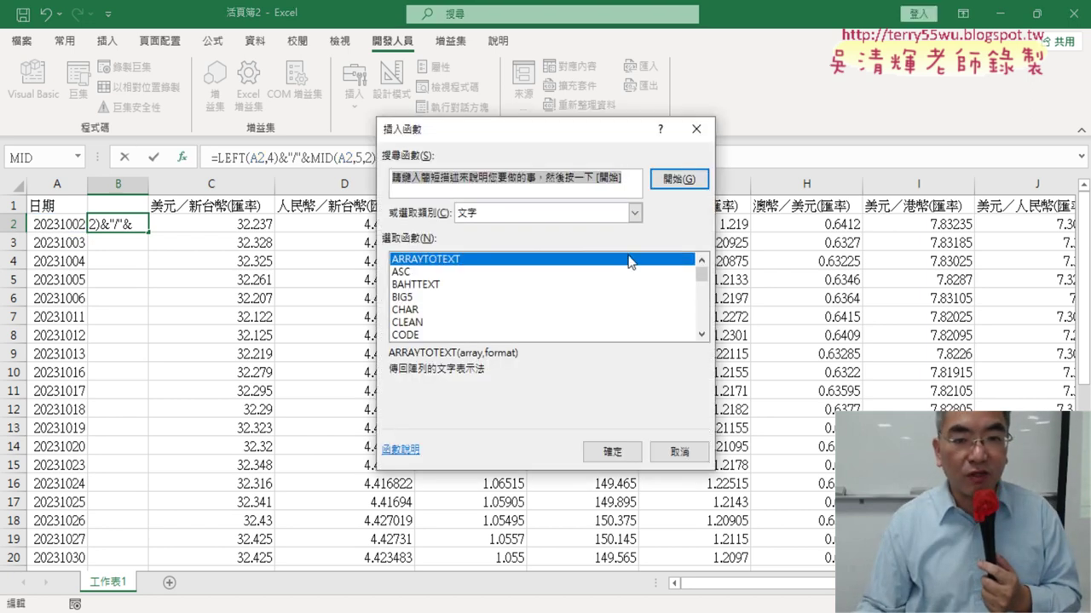
left_click(704, 319)
left_click(704, 320)
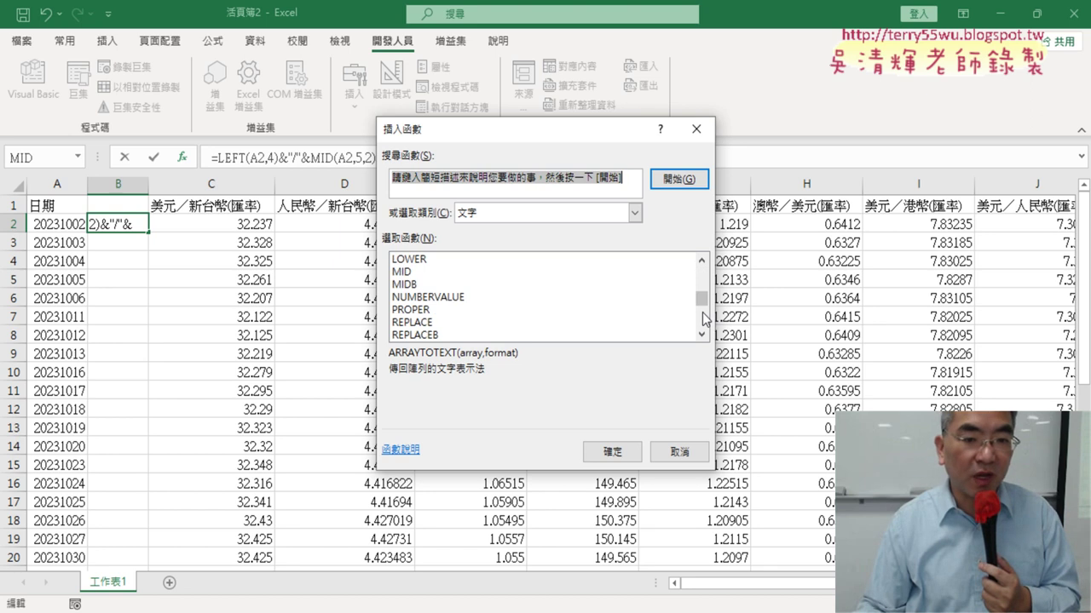
scroll(701, 330, "down", 1)
double_click(484, 327)
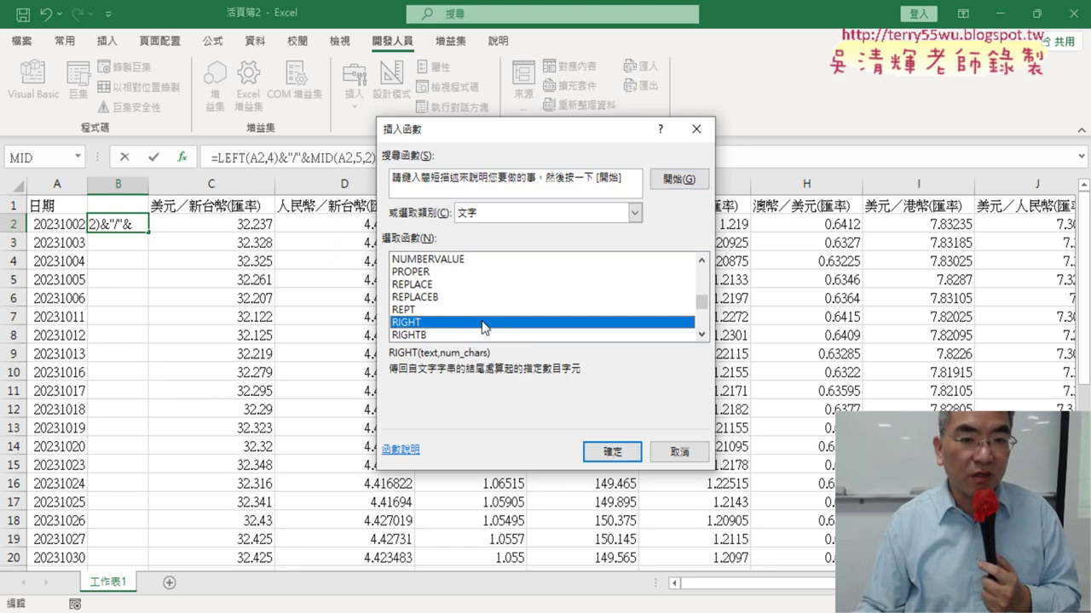
left_click(47, 225)
left_click(429, 248)
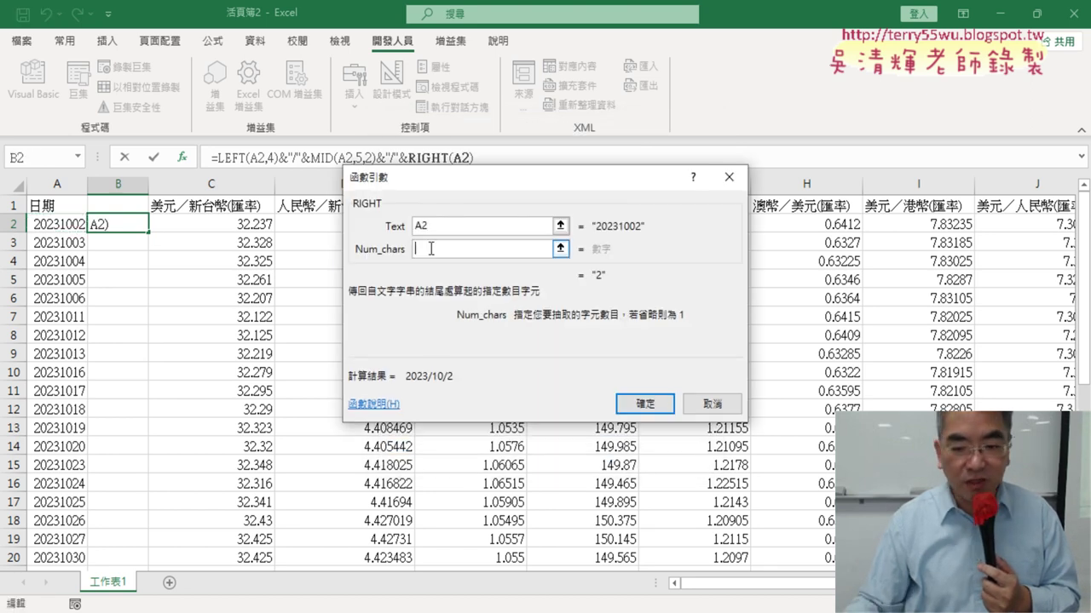
type("2")
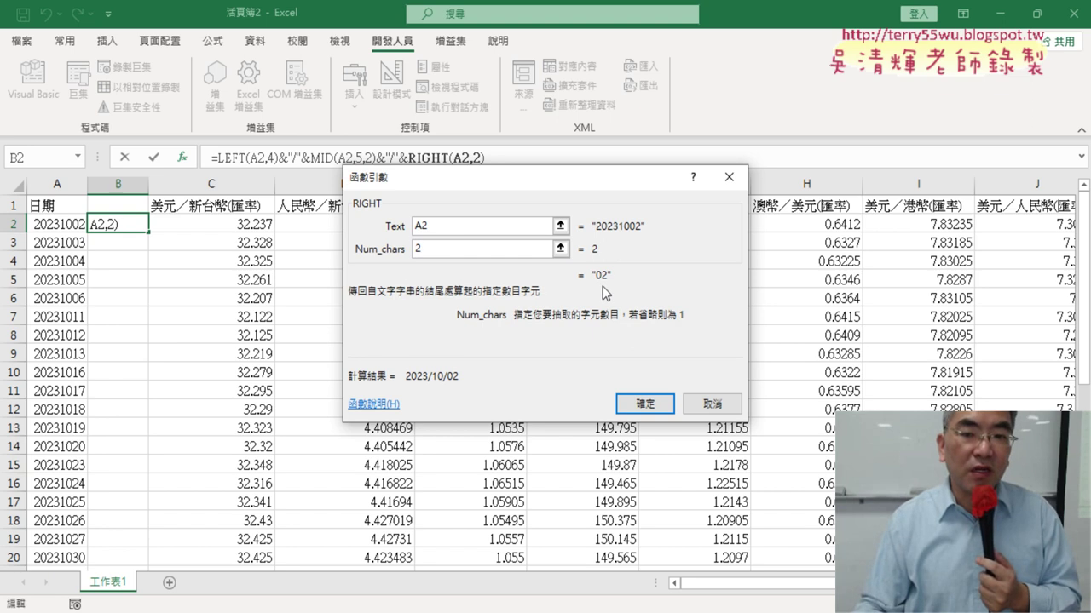
left_click(645, 403)
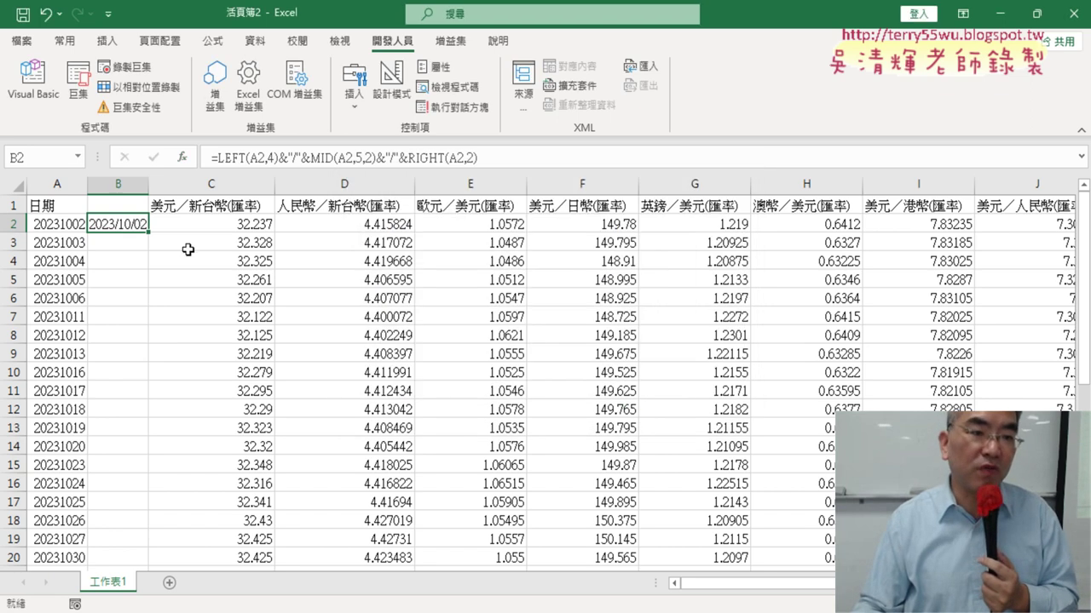
Step: Widen column B and fill the date formula down the column
left_click_drag(148, 184, 175, 184)
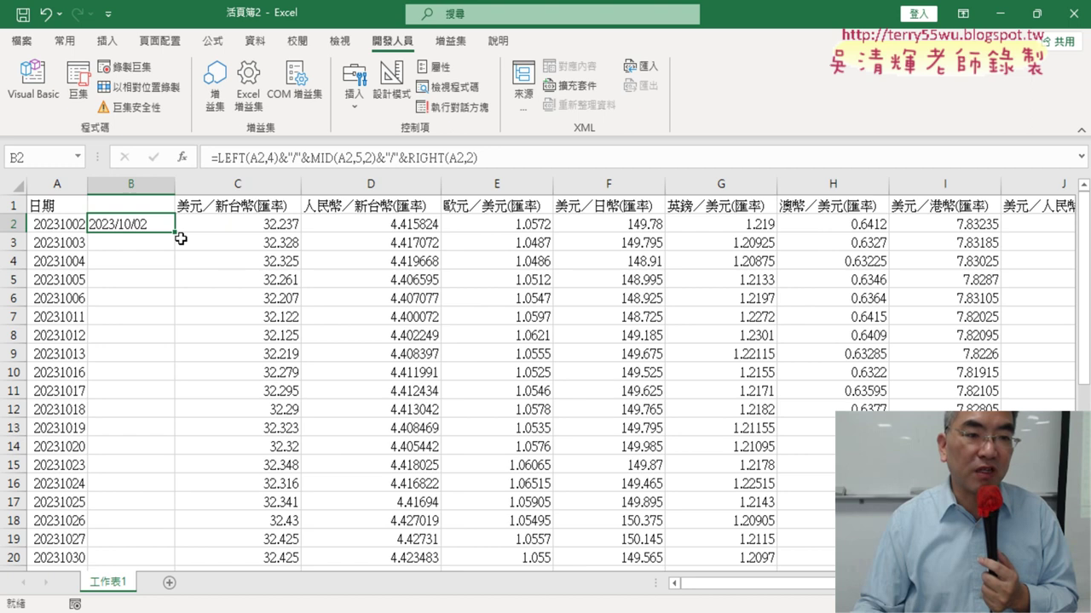
double_click(174, 231)
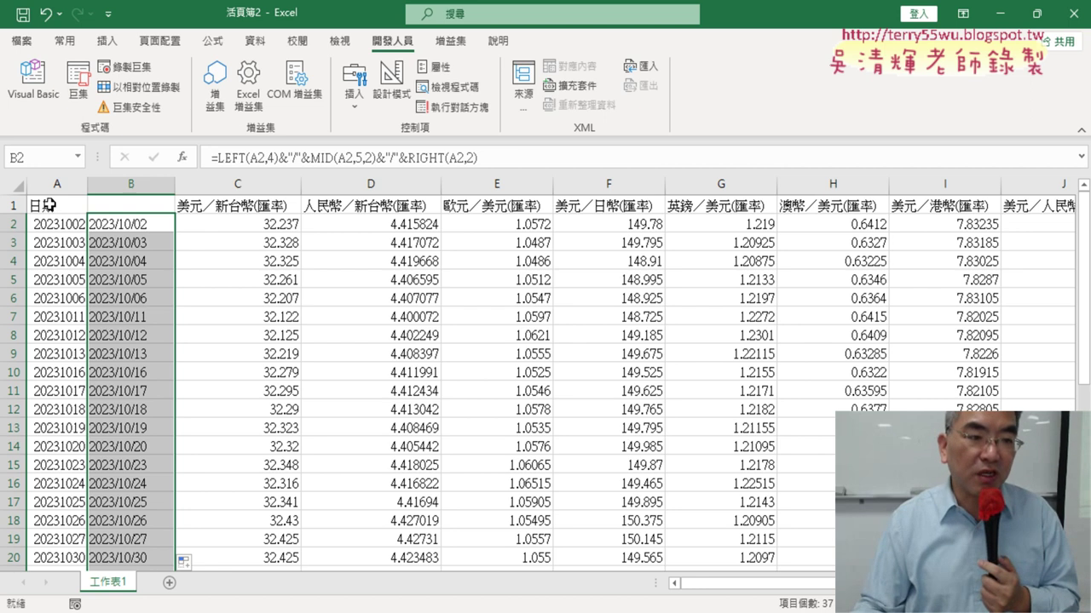
left_click(49, 205)
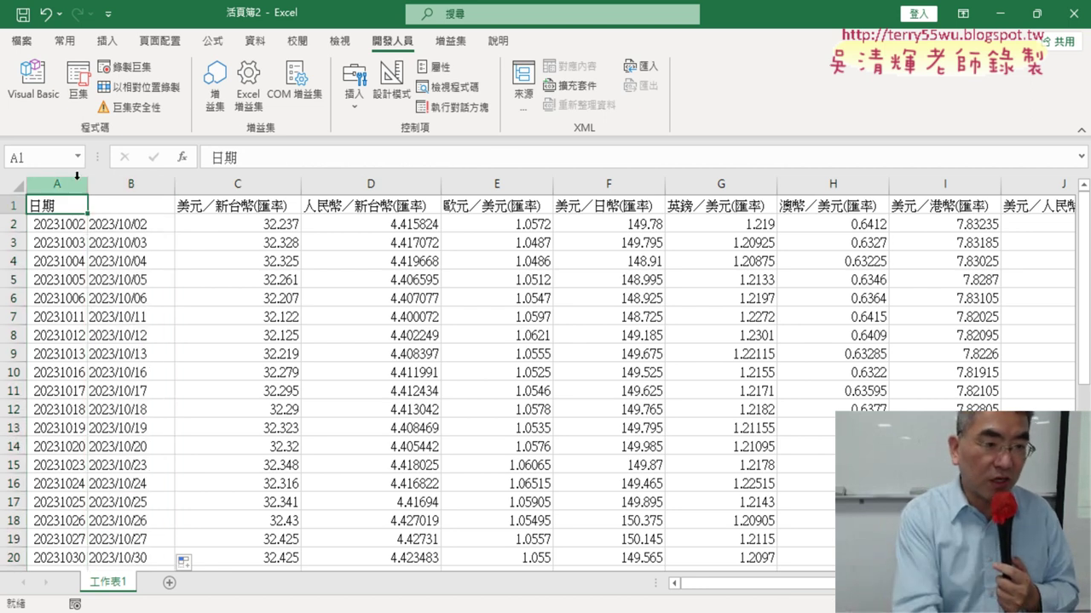
Step: Copy the 日期 header from A1 into B1 and select B1:C38 as chart data
key("ctrl+c")
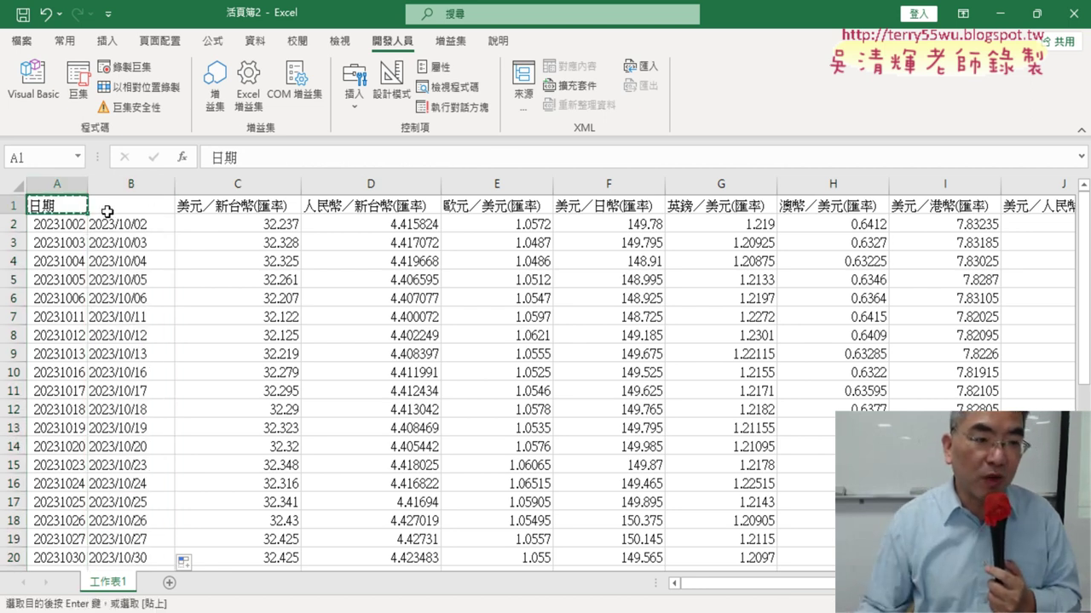
left_click(129, 206)
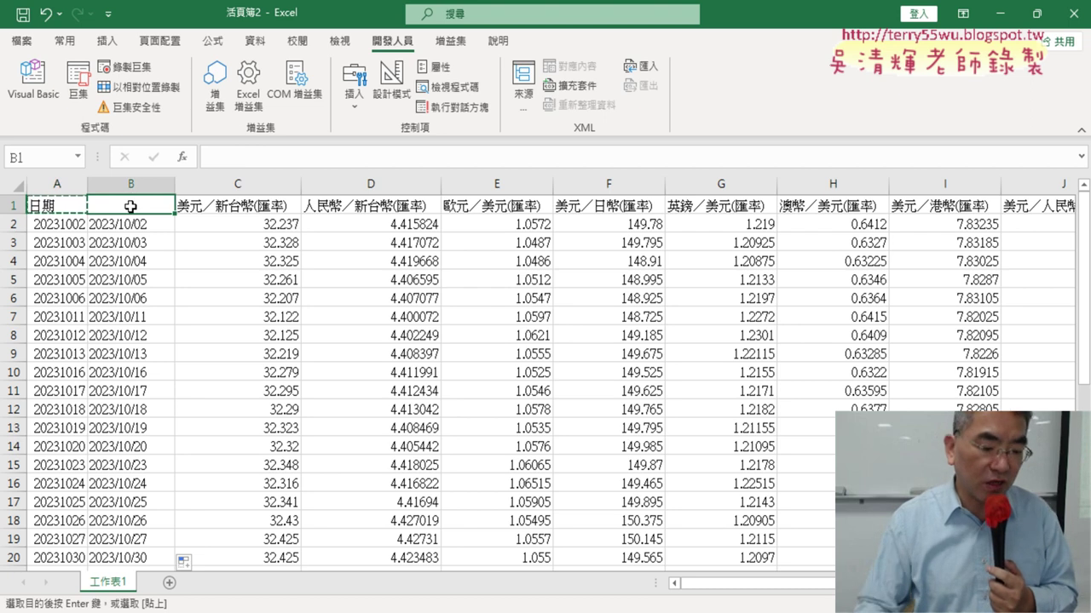
key("ctrl+v")
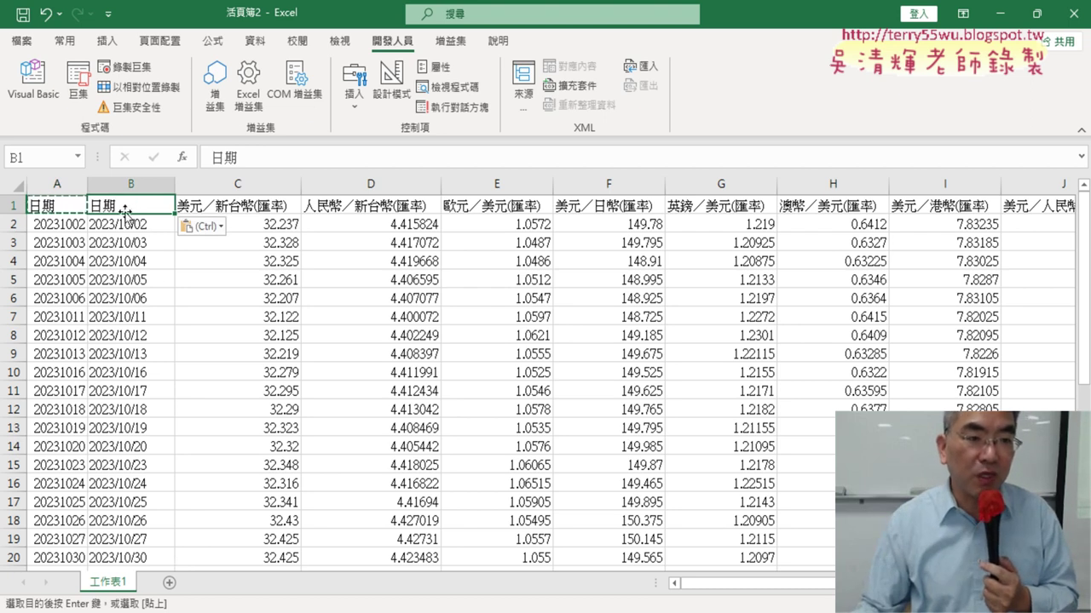
scroll(209, 368, "down", 4)
scroll(217, 372, "down", 6)
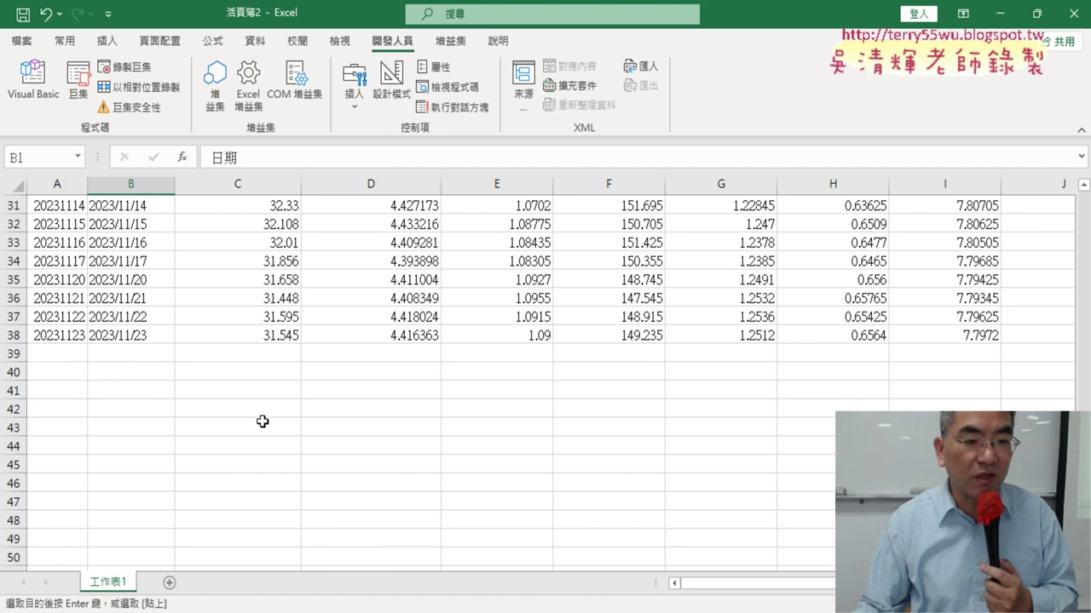
left_click(278, 337, "shift")
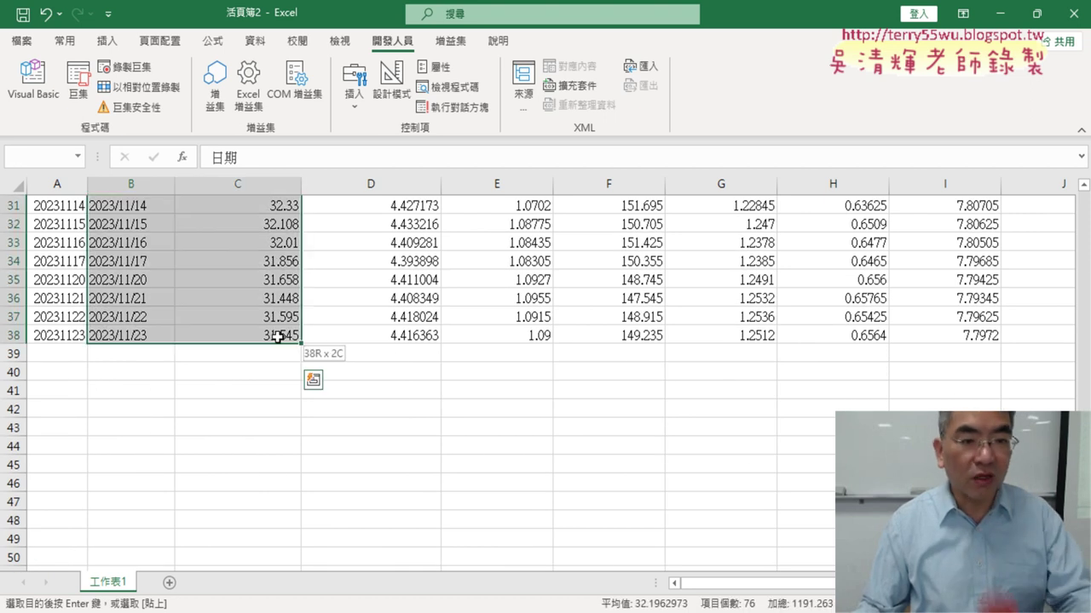
scroll(240, 270, "up", 2)
scroll(247, 274, "up", 8)
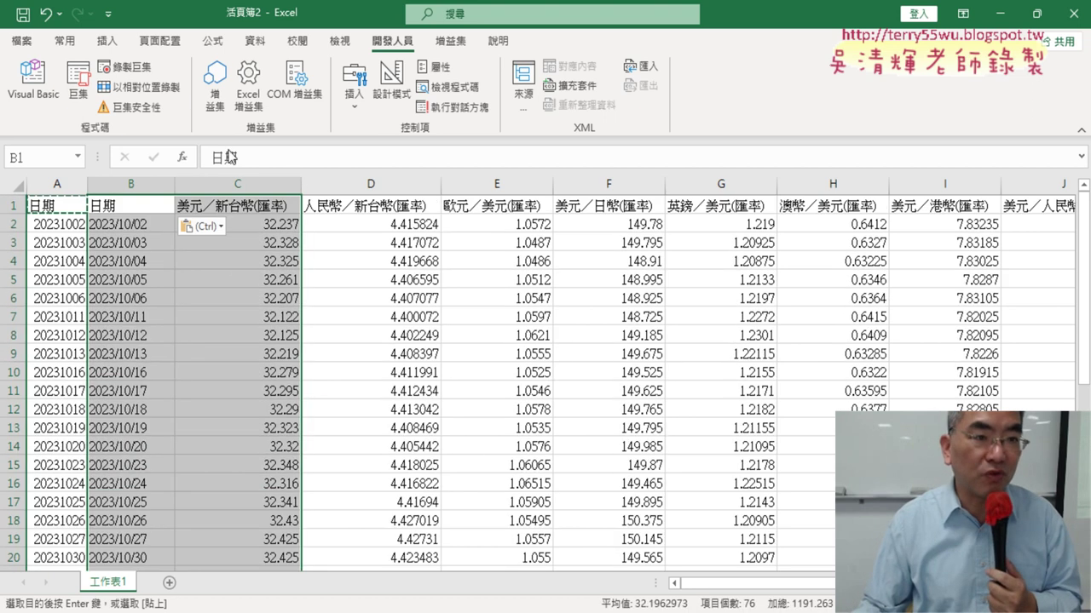
Step: Insert a Line with Markers chart of the dates and rates, then check its point values
left_click(106, 40)
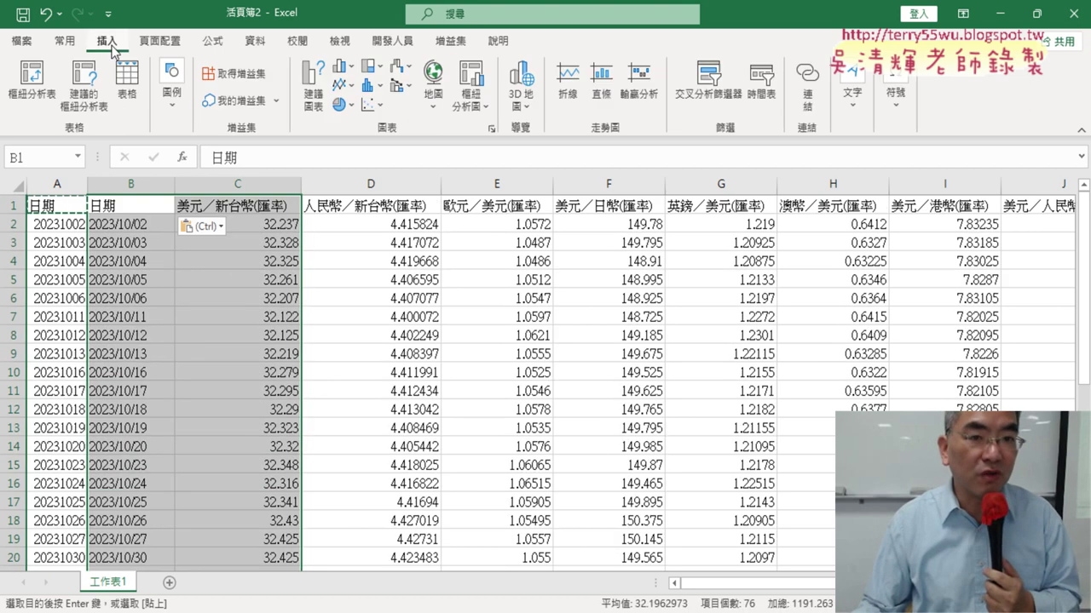
left_click(356, 88)
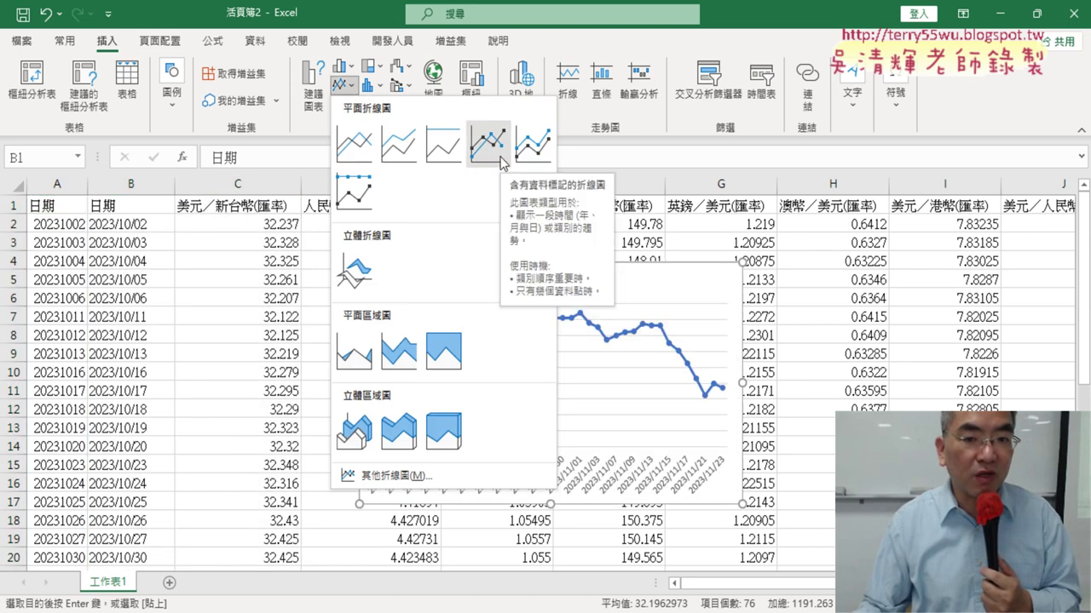
left_click(502, 160)
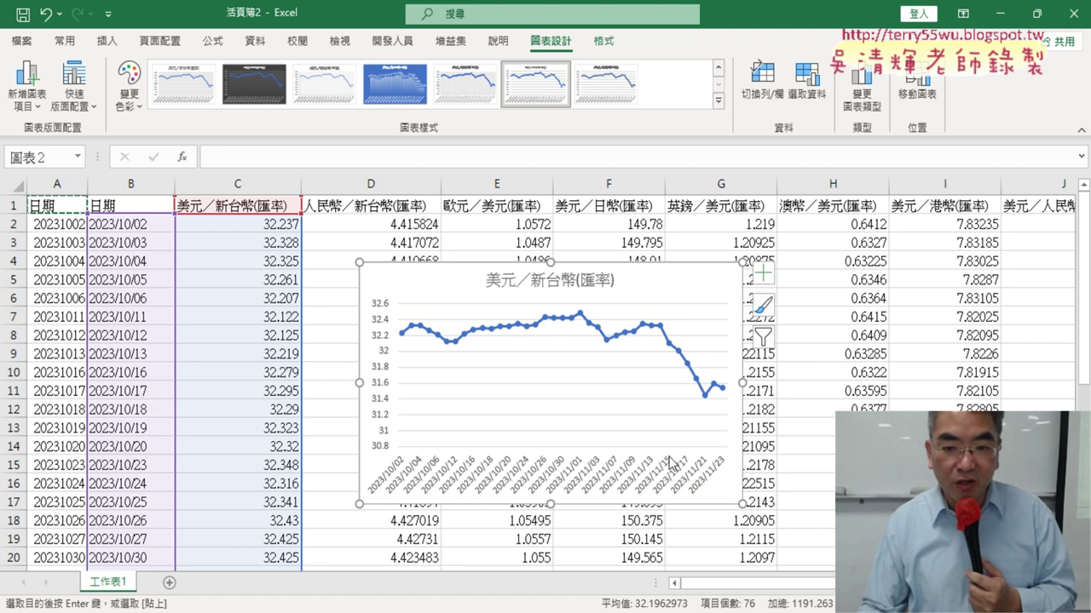
mouse_move(661, 332)
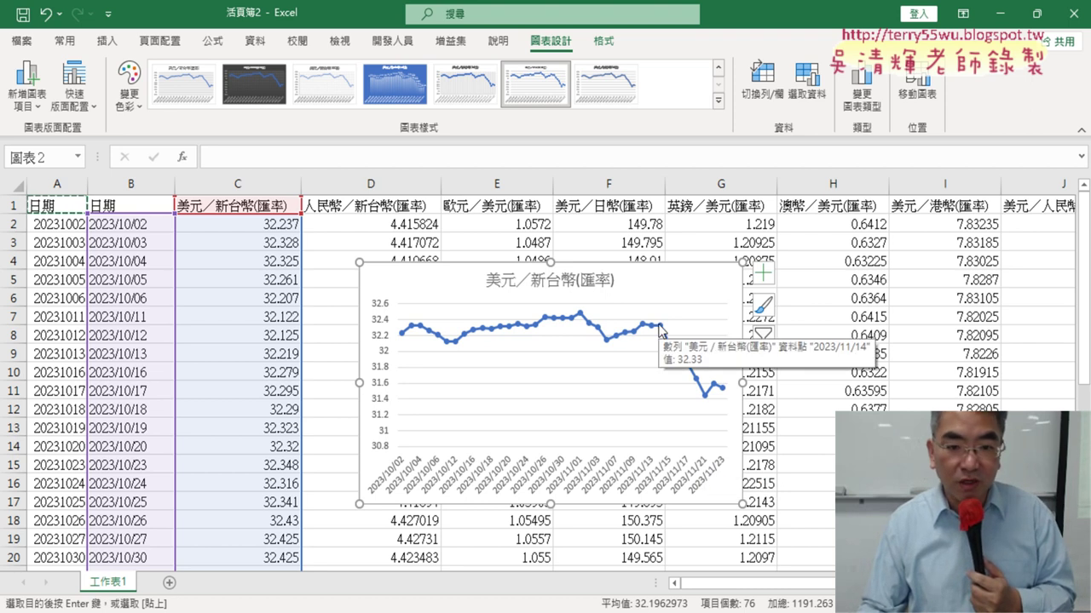
mouse_move(581, 319)
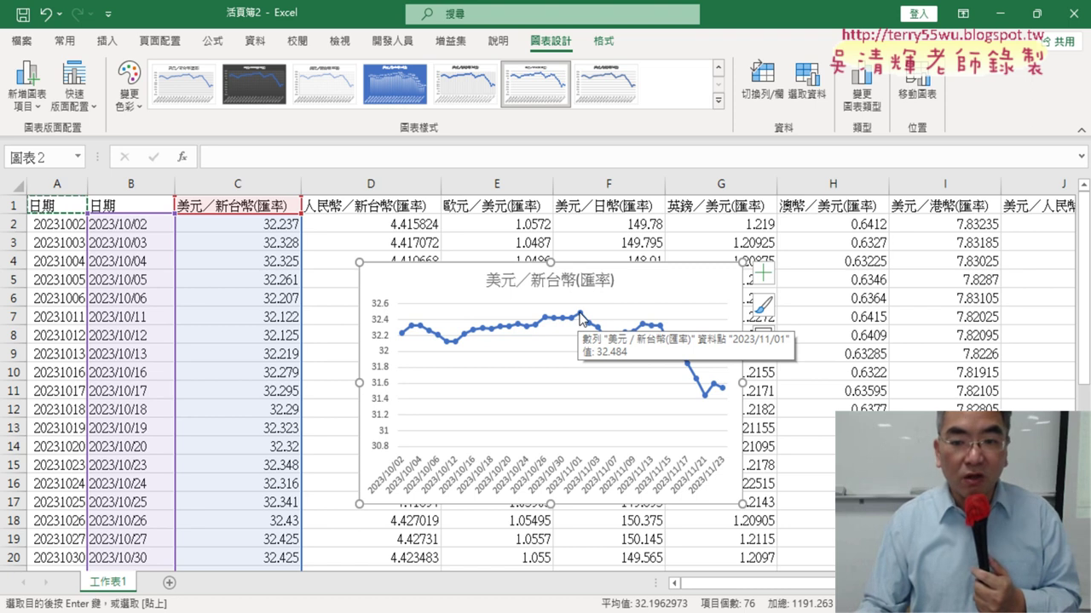
mouse_move(703, 398)
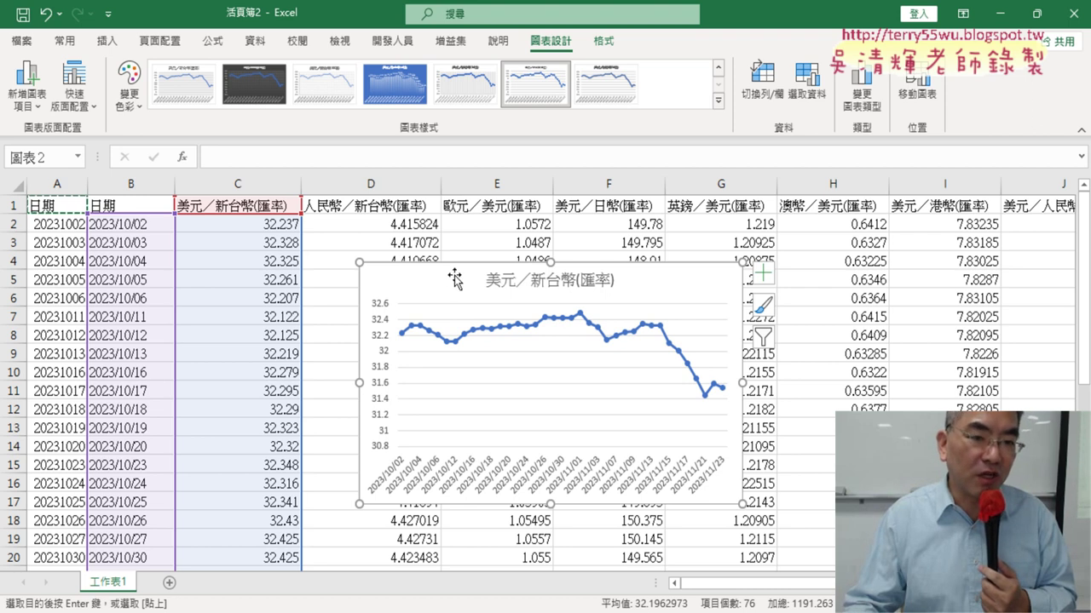
Step: Delete the chart and copy the converted dates B2:B38
key("Delete")
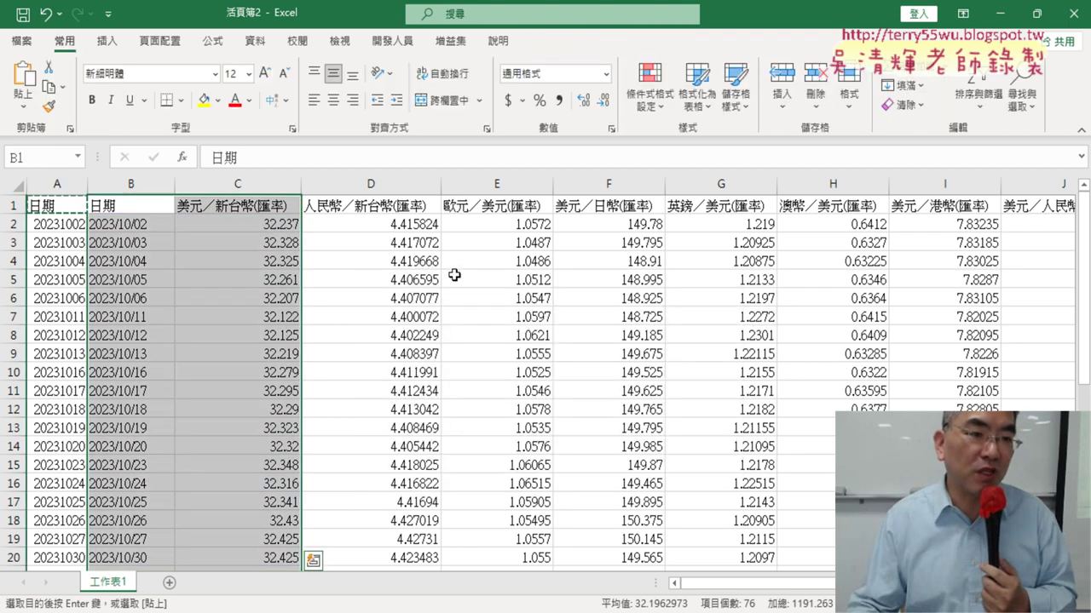
left_click(126, 225)
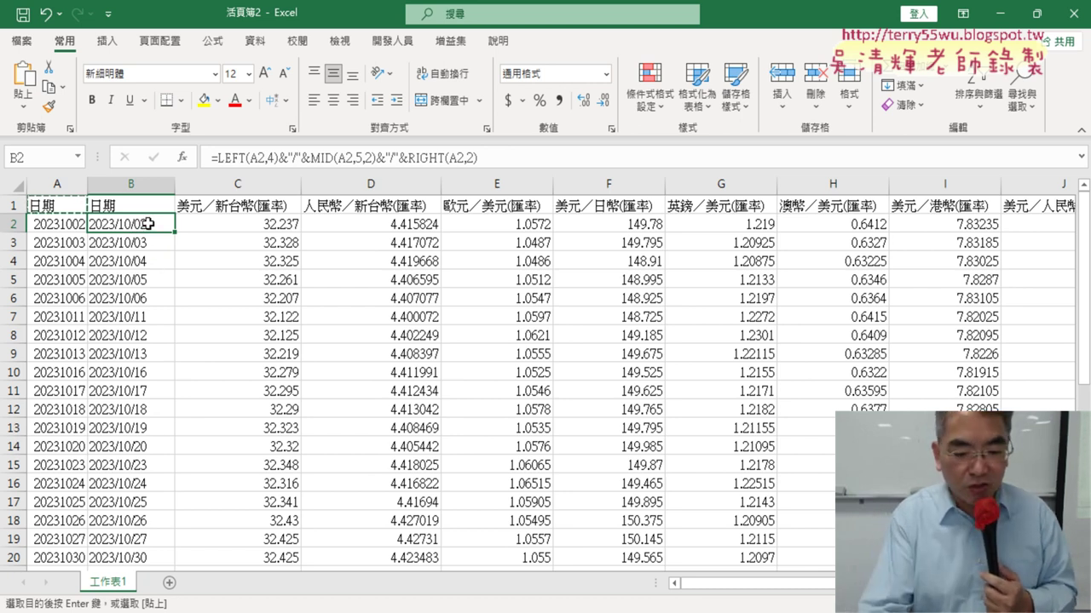
key("ctrl+shift+Down")
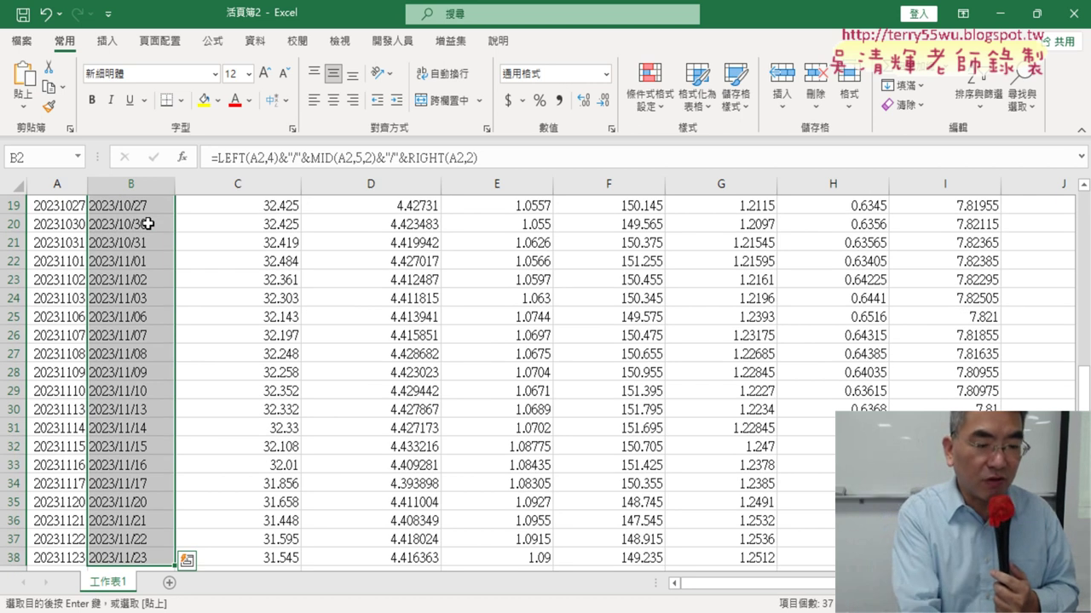
key("ctrl+c")
Step: Paste the dates into A2, then undo the paste after it produces #REF! errors
scroll(370, 204, "up", 4)
scroll(195, 251, "up", 2)
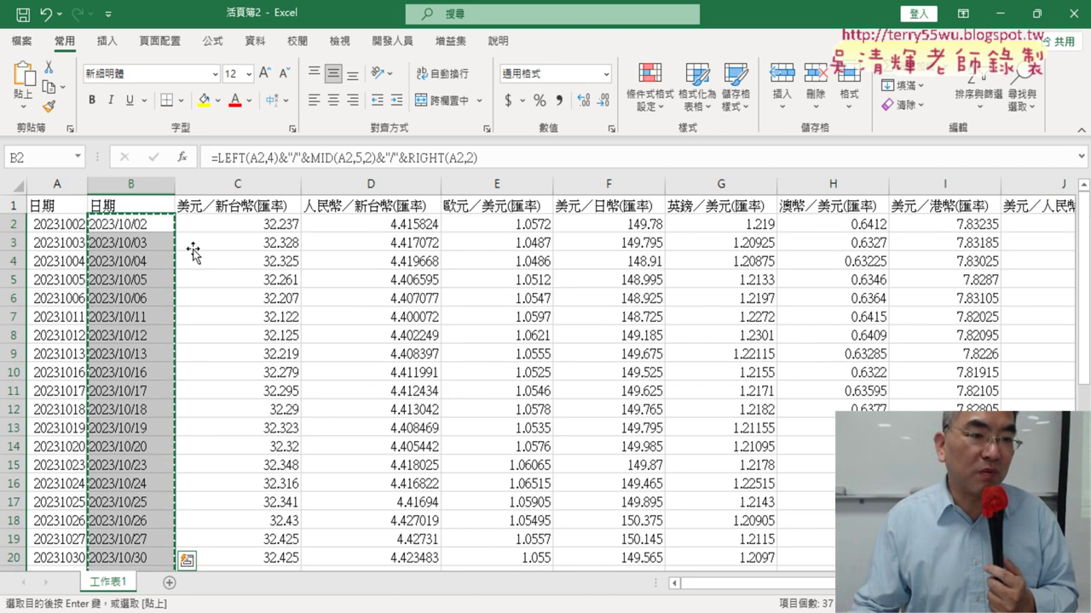
left_click(57, 224)
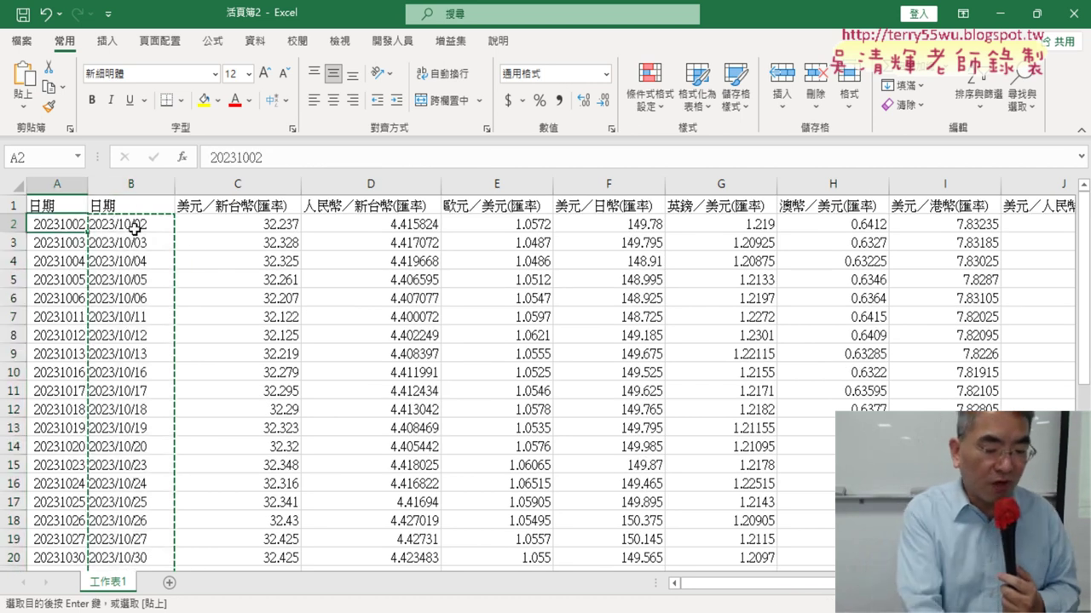
key("ctrl+v")
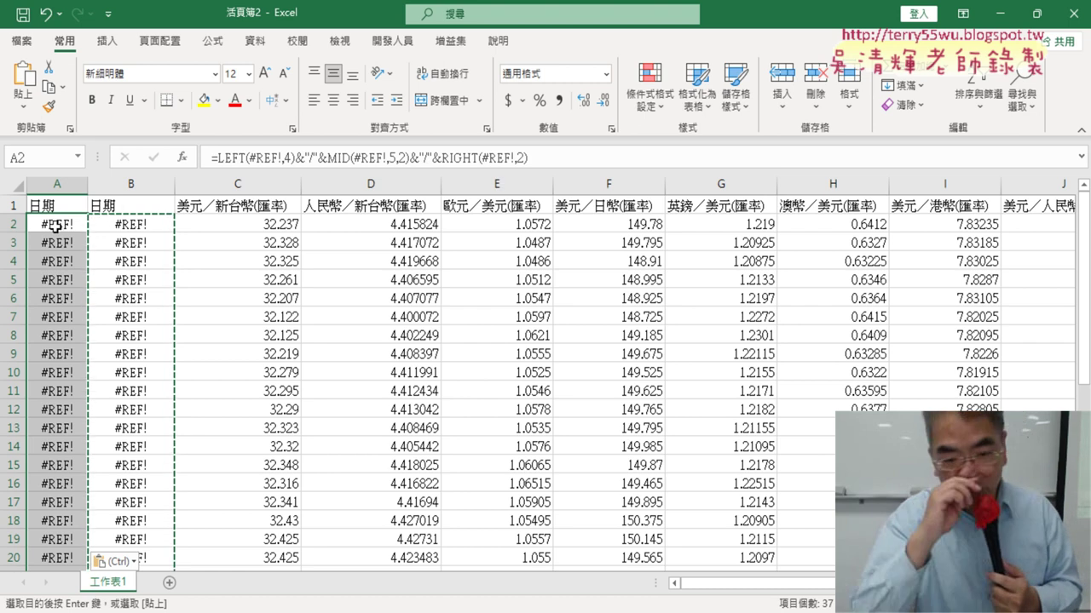
key("ctrl+z")
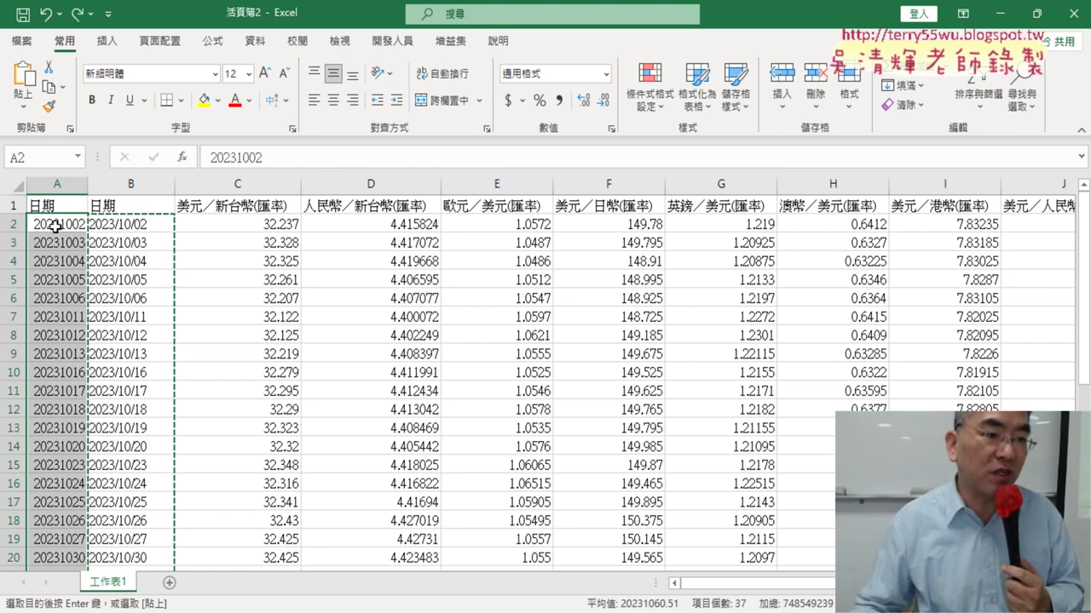
Step: Paste the copied dates into A2 as values only (選擇性貼上 > 值)
right_click(70, 226)
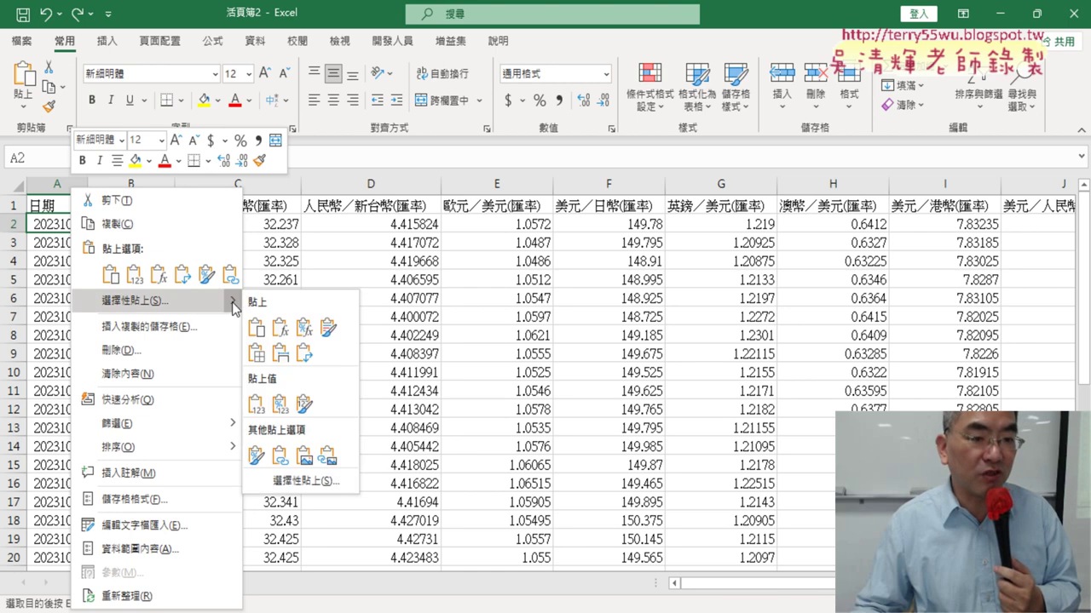
mouse_move(229, 304)
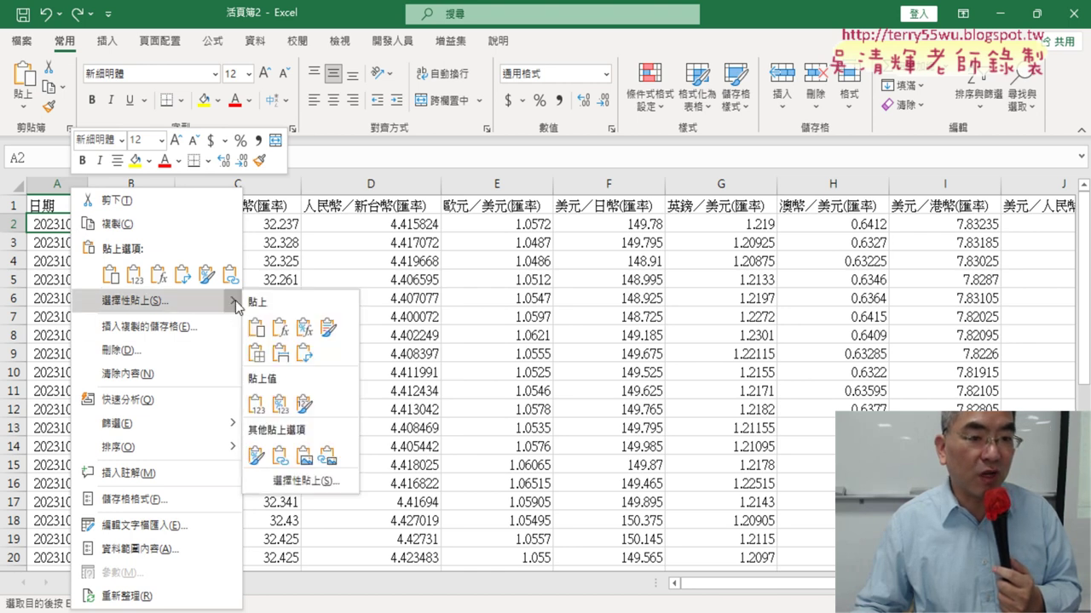
left_click(254, 406)
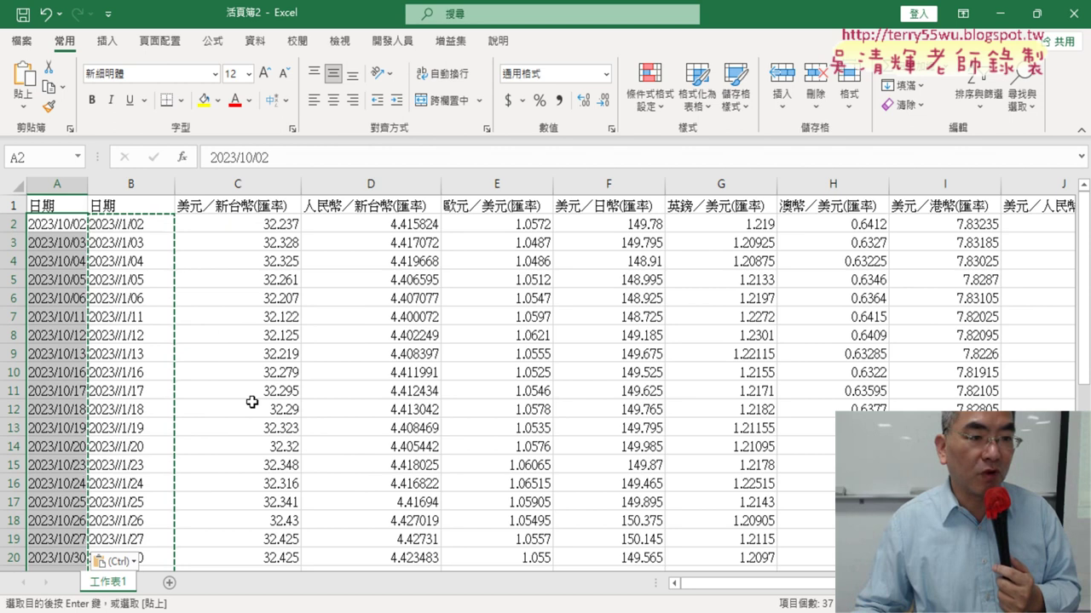
Step: Delete the helper formula column B
left_click(129, 184)
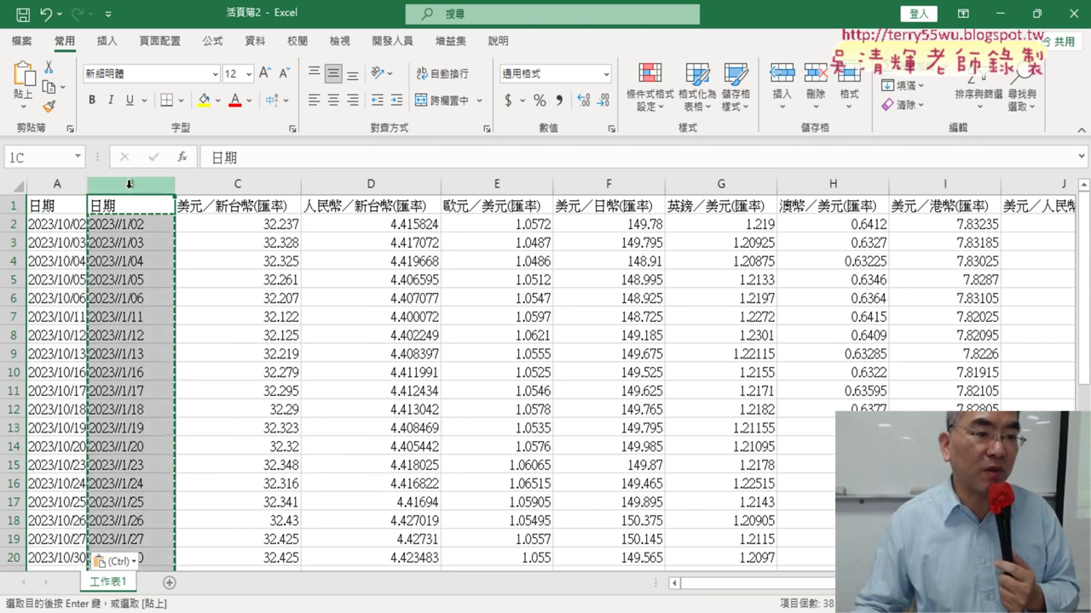
right_click(126, 294)
left_click(189, 460)
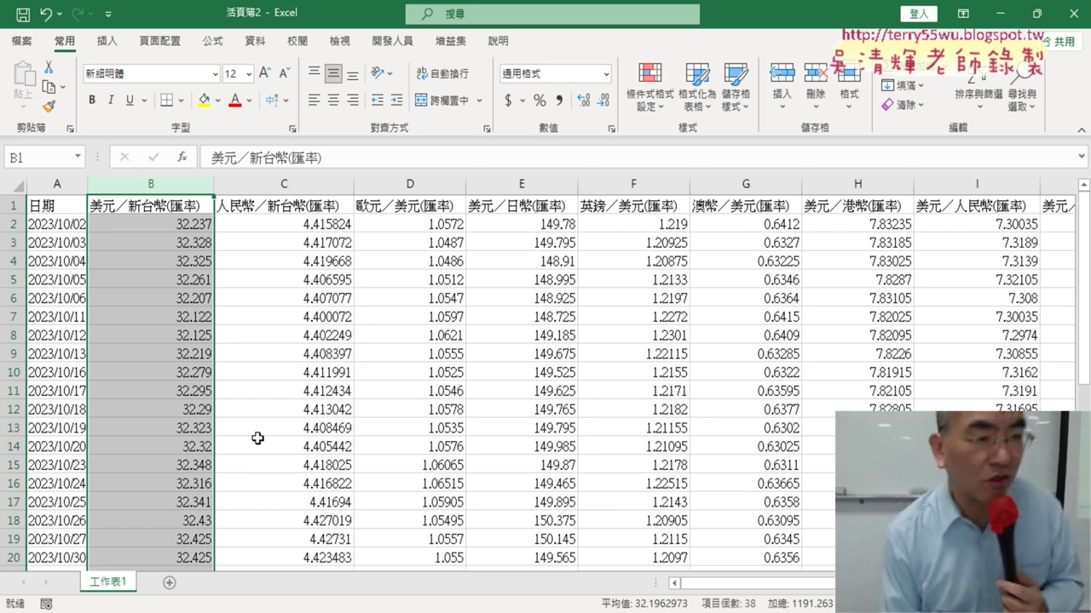
Step: Select the dates and USD/TWD rates in A1:B38
left_click(49, 208)
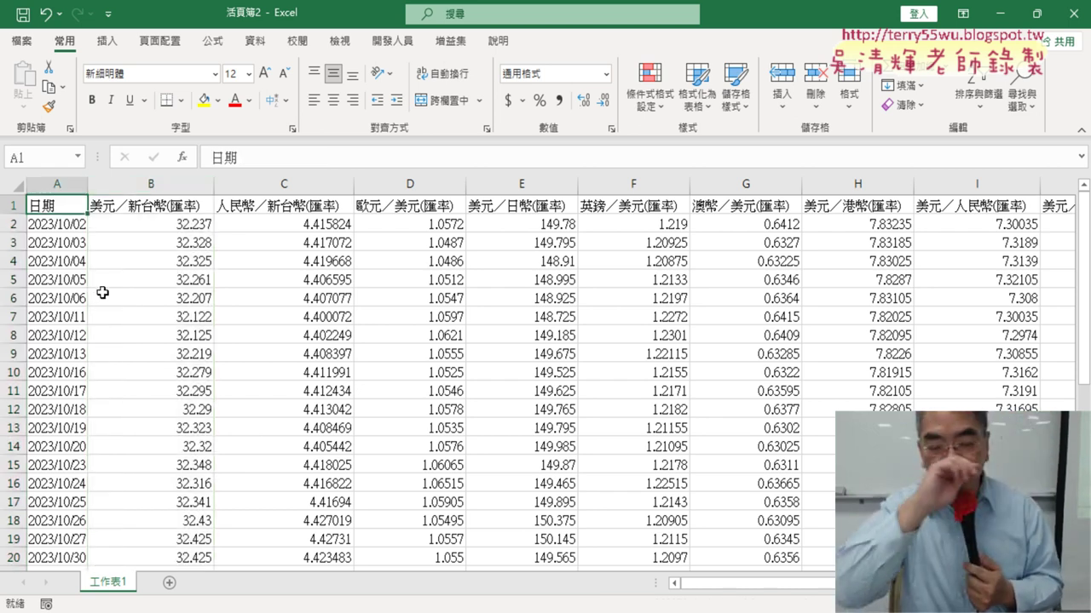
scroll(181, 275, "down", 3)
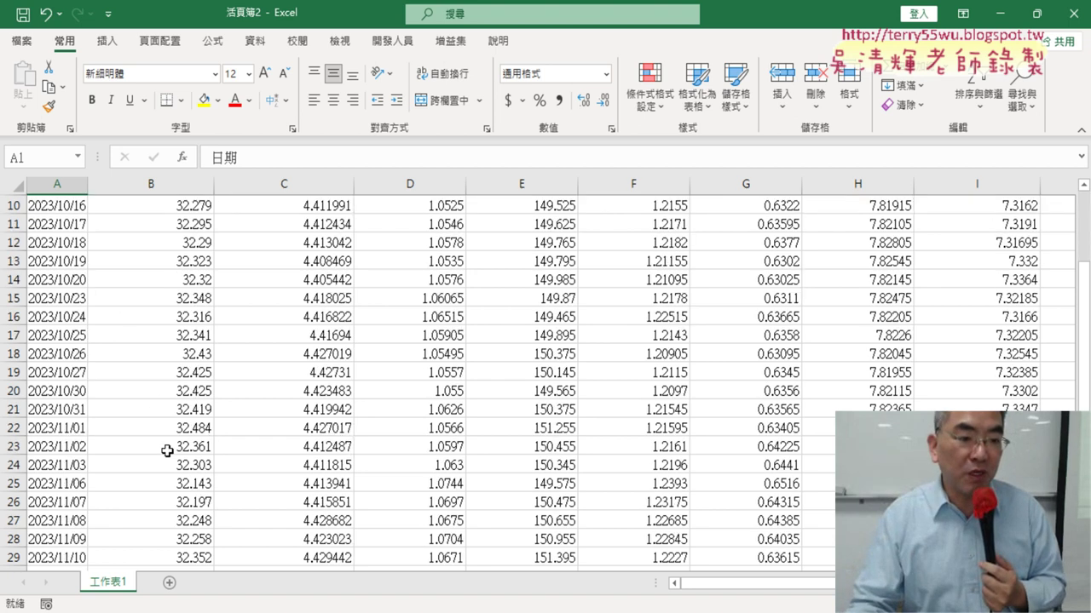
scroll(166, 448, "down", 4)
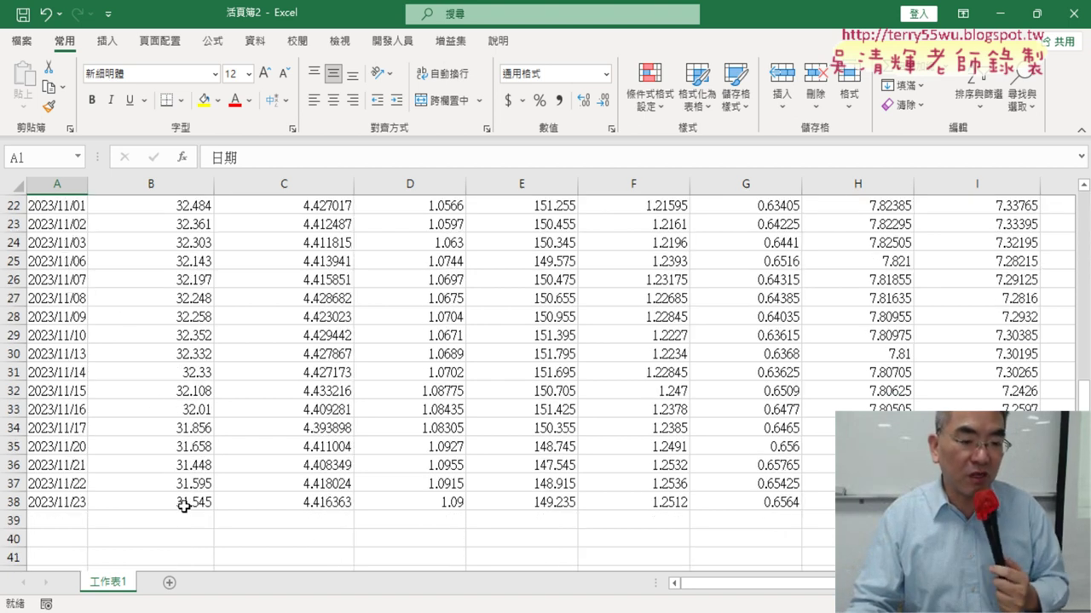
left_click(184, 505, "shift")
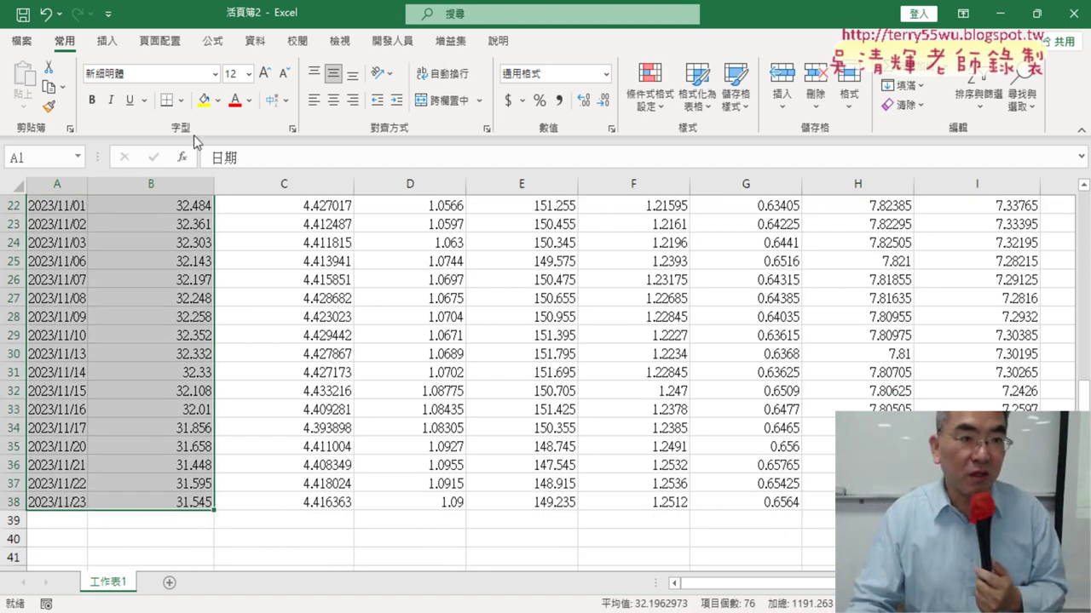
Step: Insert a Line with Markers chart of the 美元／新台幣(匯率) rates
left_click(107, 40)
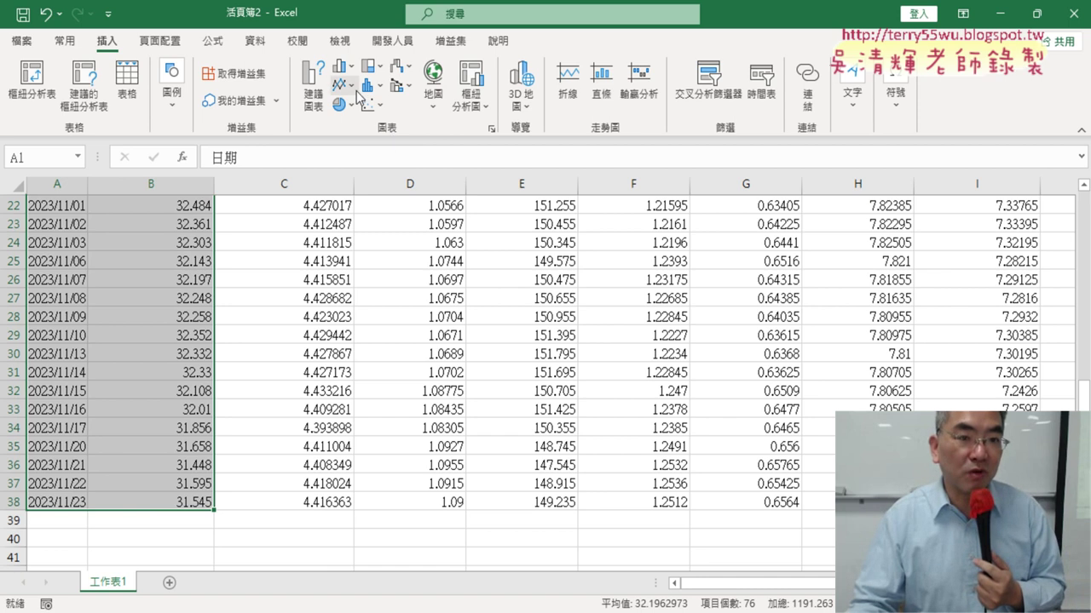
left_click(353, 87)
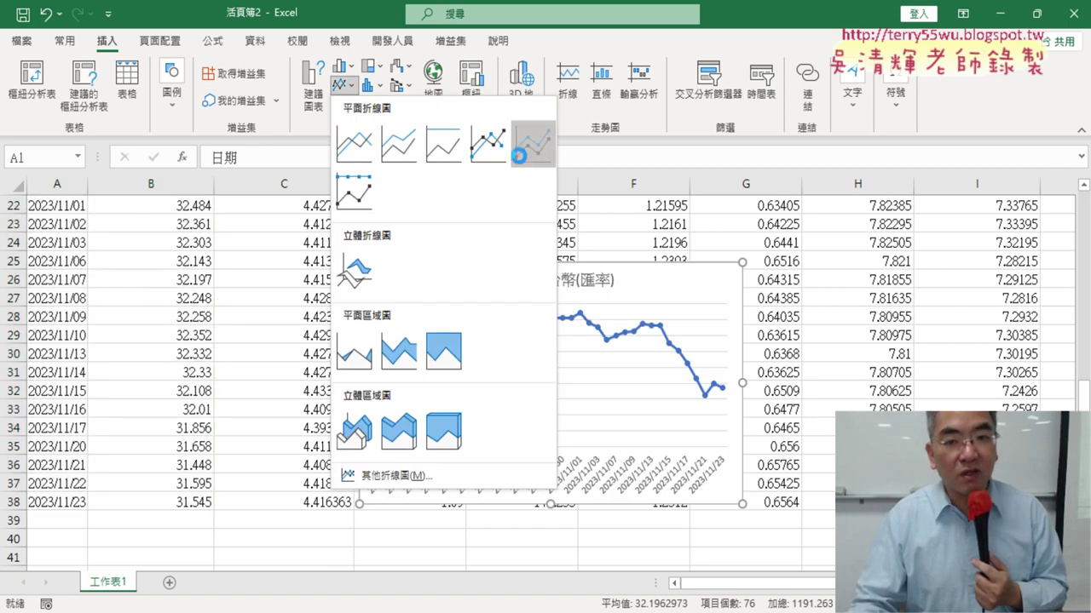
left_click(522, 150)
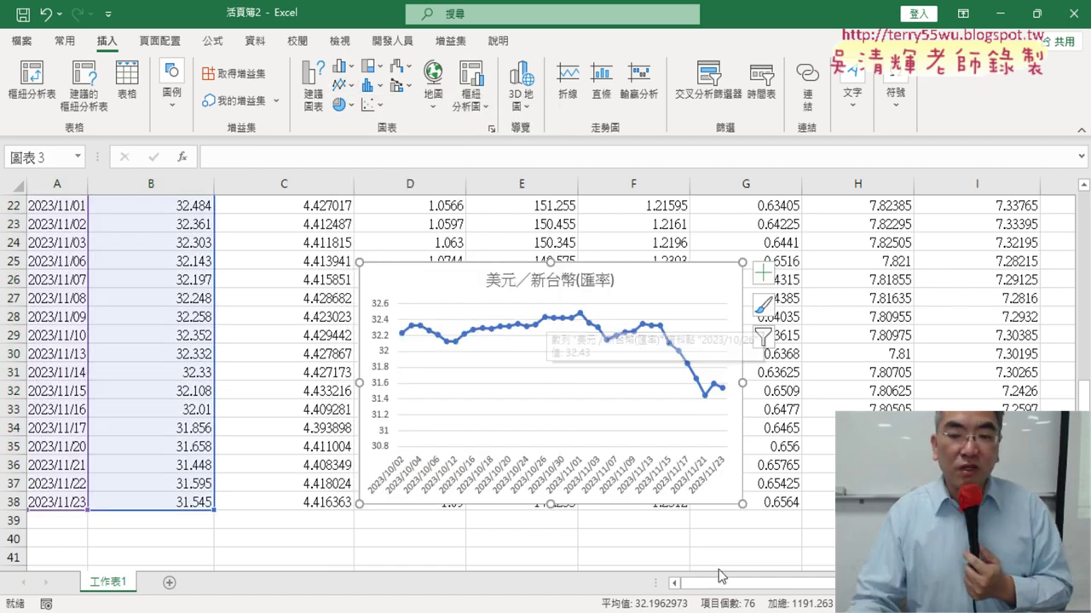
left_click_drag(751, 584, 773, 590)
scroll(596, 383, "up", 4)
Step: Delete the newly inserted marker line chart
left_click(477, 512)
scroll(409, 458, "up", 3)
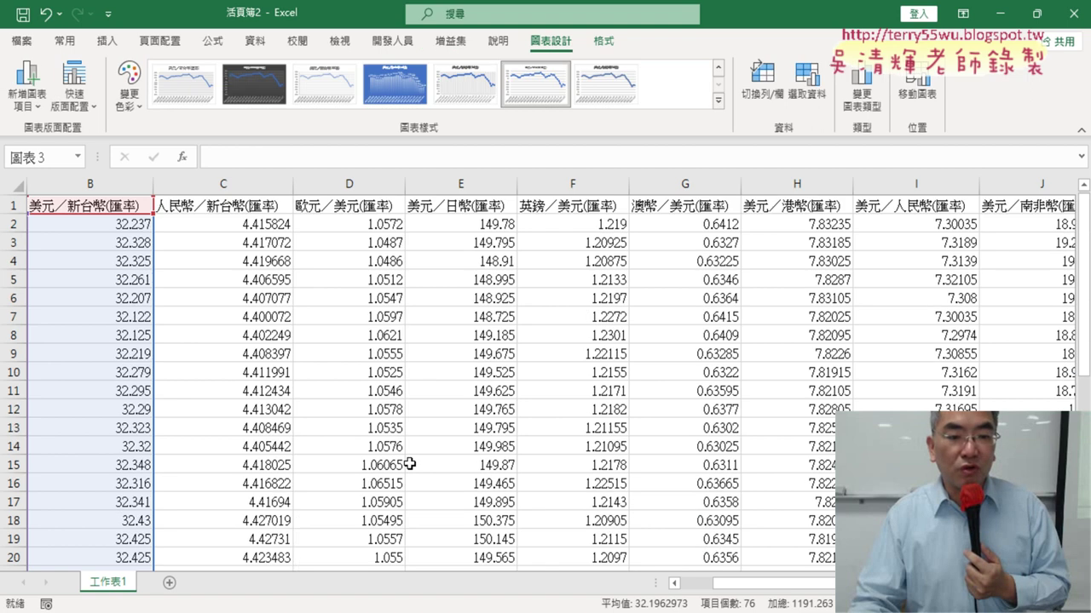
scroll(418, 432, "down", 5)
key("Delete")
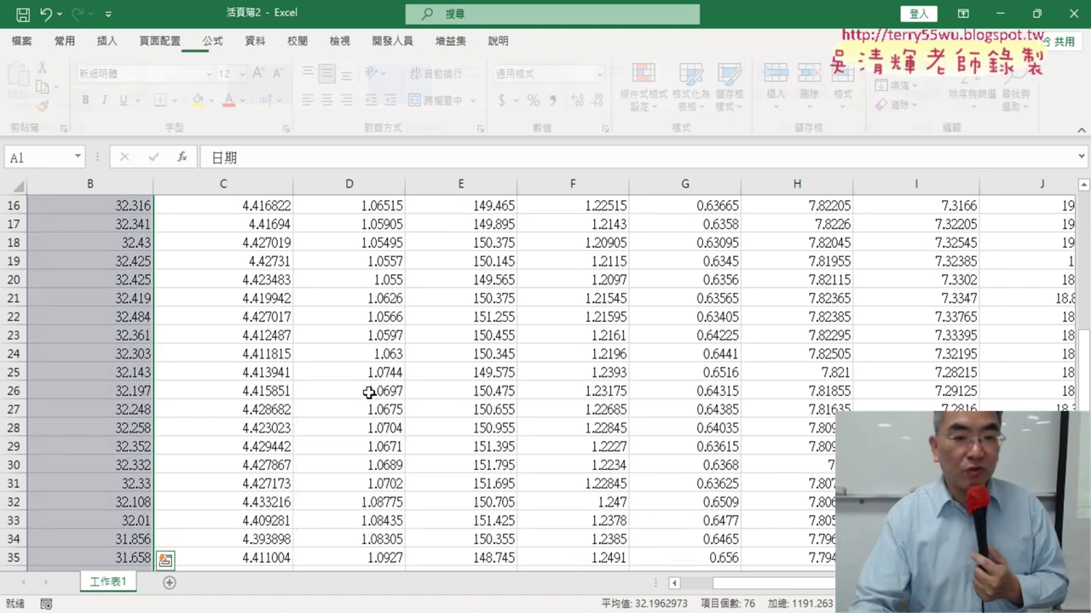
scroll(323, 412, "up", 5)
Step: Reselect the dates and rates range A1:B38
left_click(125, 184)
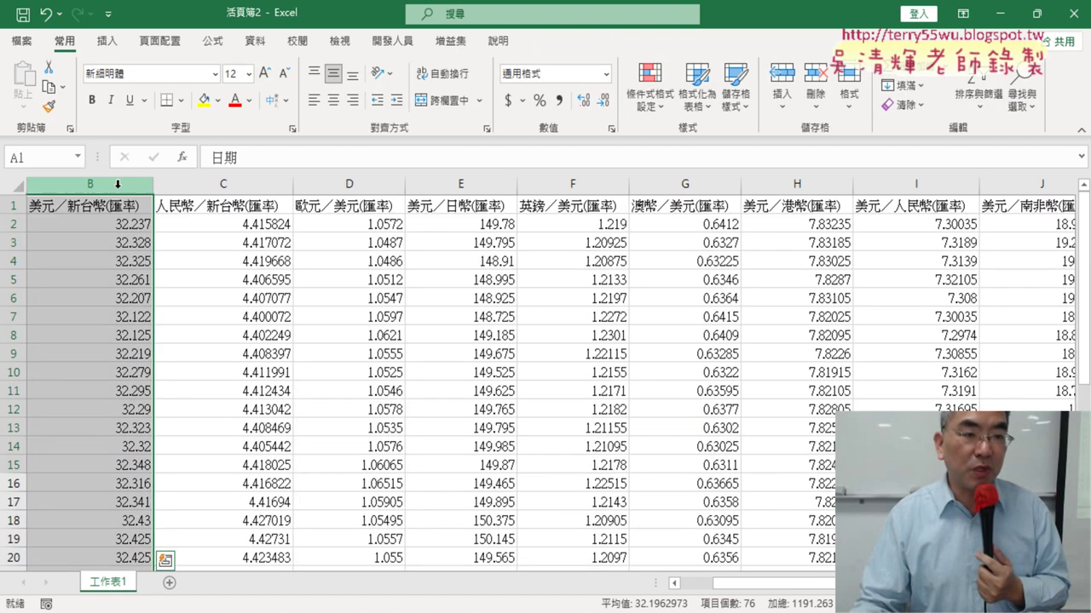
scroll(551, 375, "right", 2)
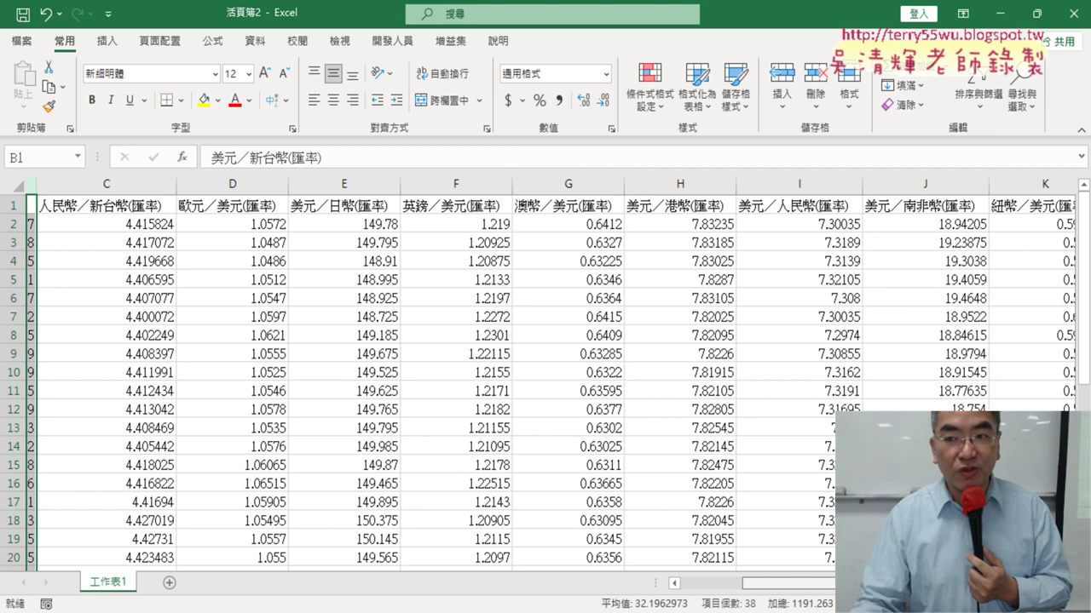
scroll(551, 375, "left", 1)
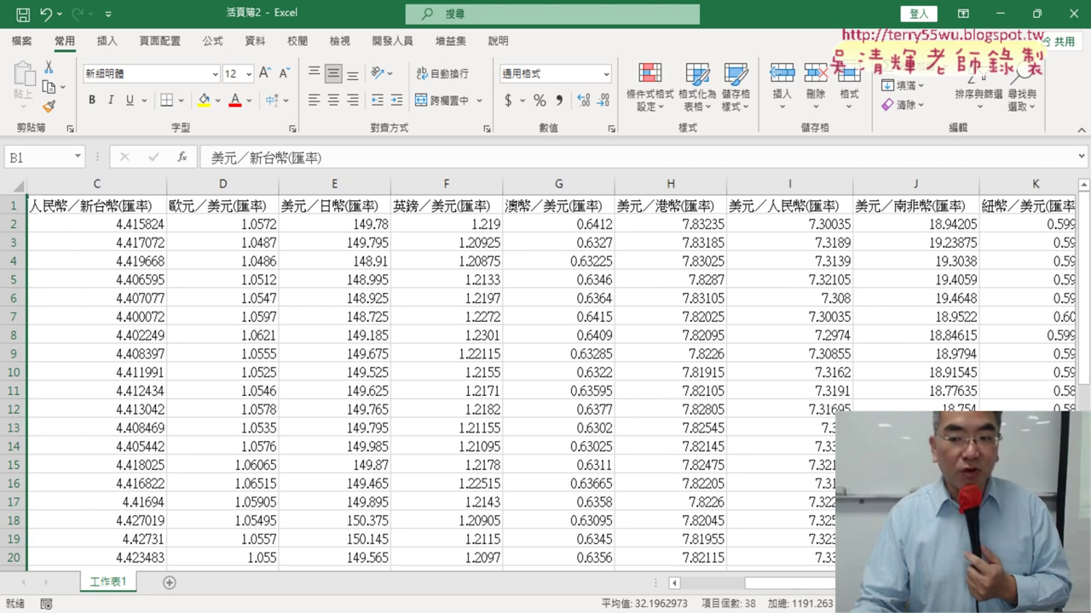
scroll(551, 375, "right", 2)
scroll(551, 375, "left", 2)
scroll(551, 375, "left", 3)
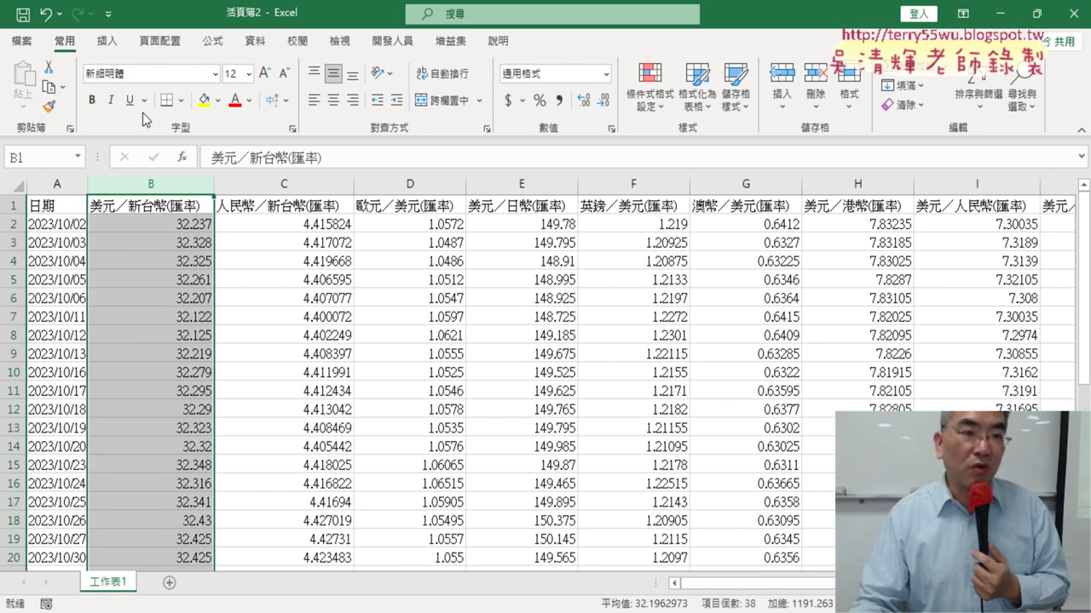
left_click(67, 216)
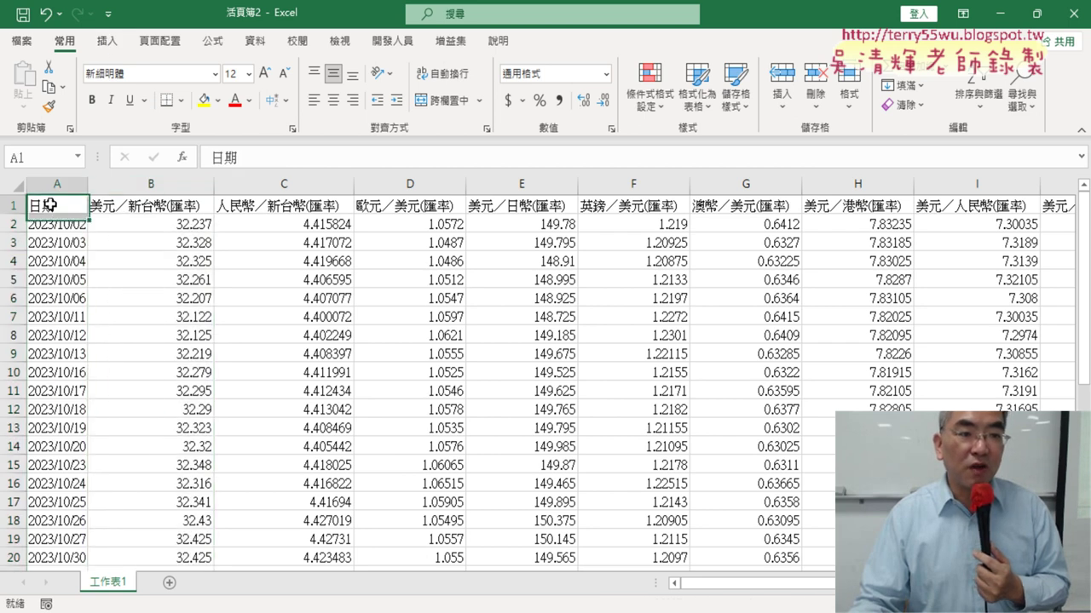
scroll(157, 426, "down", 3)
scroll(157, 427, "down", 4)
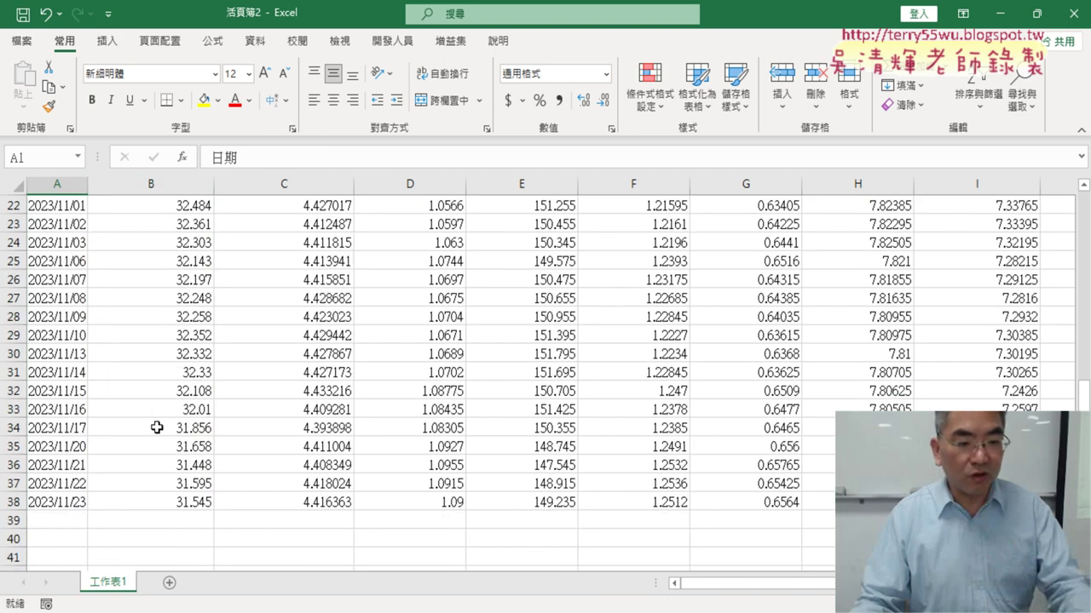
left_click(185, 509, "shift")
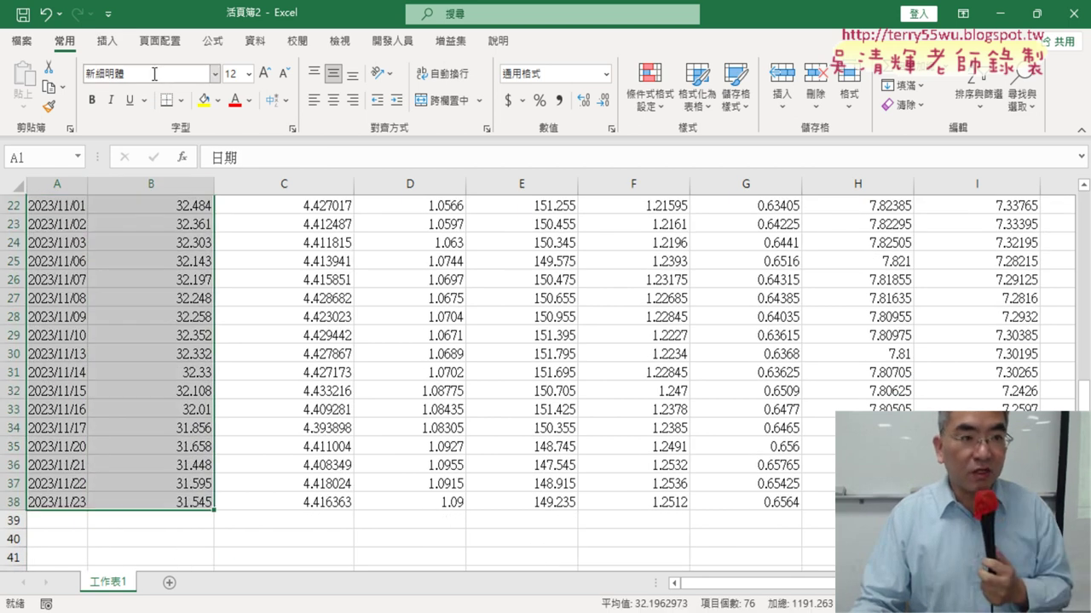
Step: Insert a fresh Line with Markers chart from A1:B38
left_click(107, 41)
left_click(343, 84)
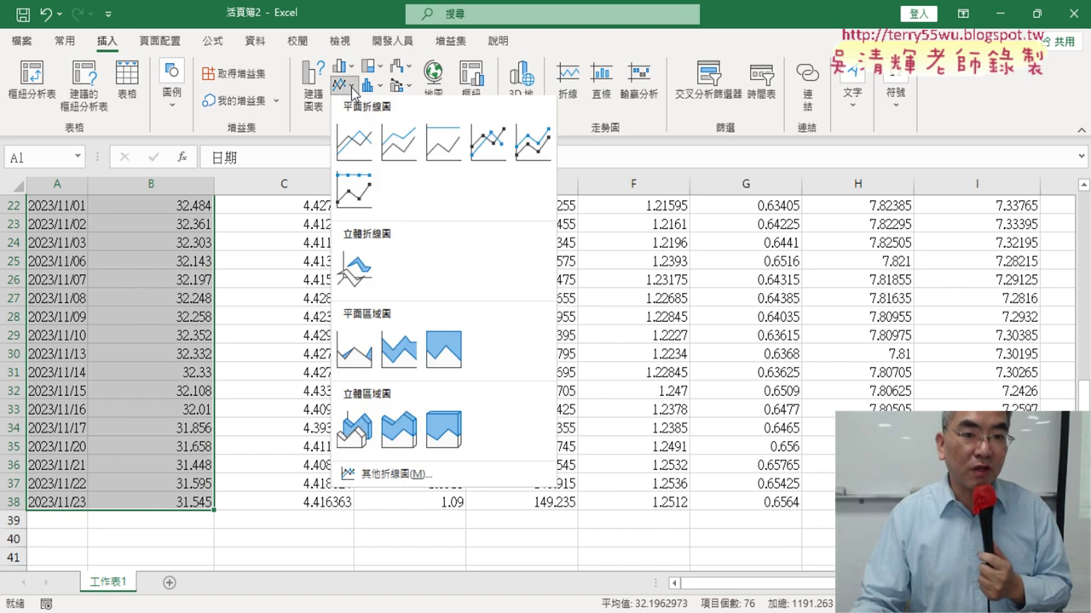
left_click(497, 156)
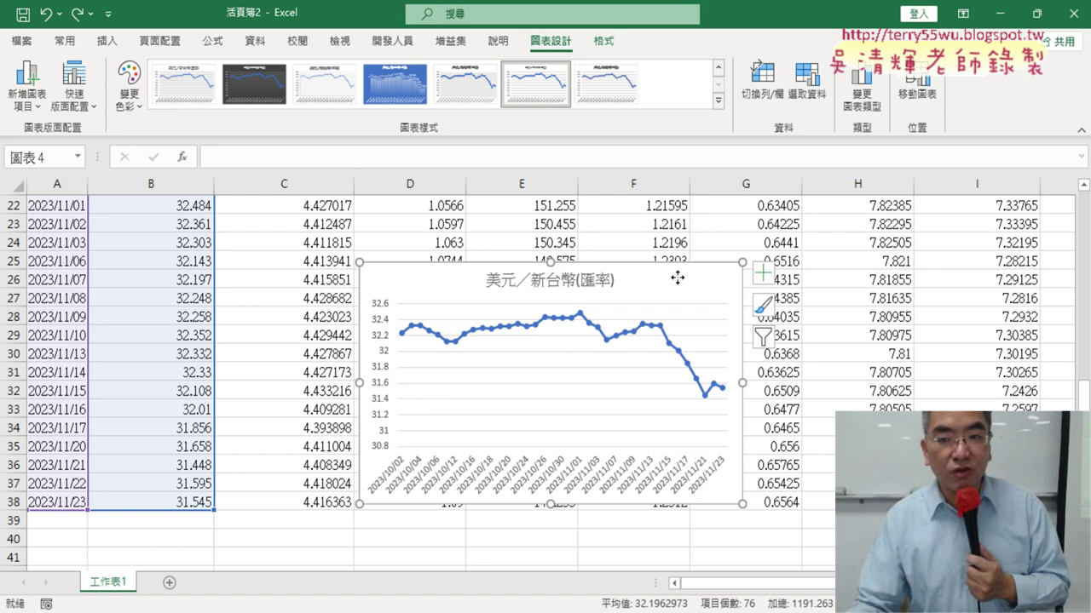
Step: Move the chart beside the table so its top-left sits near cell M1
left_click_drag(741, 275, 949, 273)
scroll(321, 243, "right", 1)
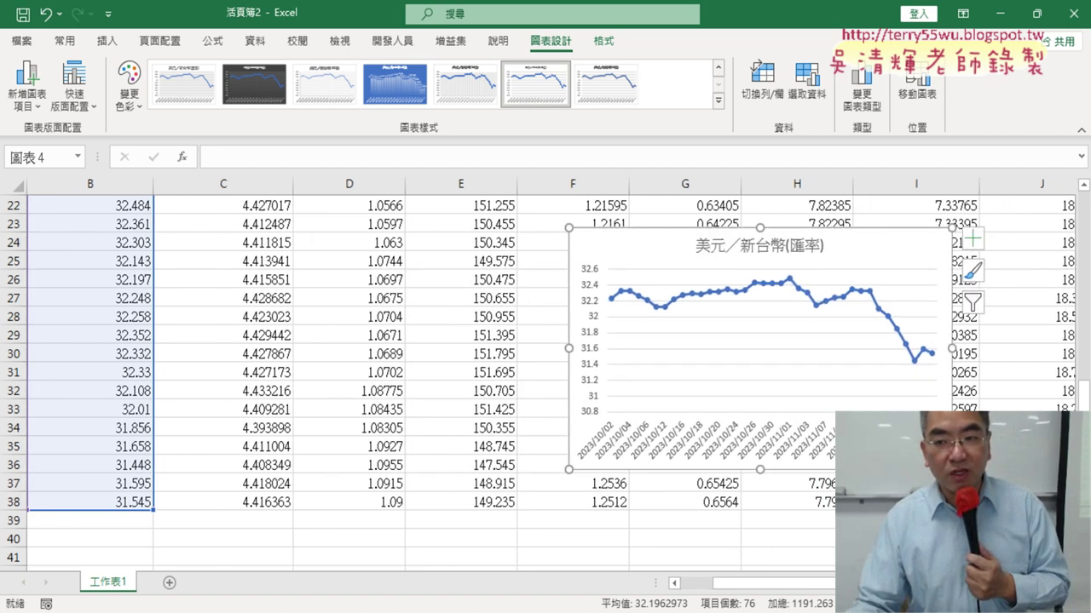
scroll(322, 242, "right", 4)
scroll(321, 243, "right", 1)
mouse_move(321, 243)
left_mouse_down()
mouse_move(878, 242)
mouse_move(976, 220)
left_mouse_up()
left_click_drag(708, 227, 761, 219)
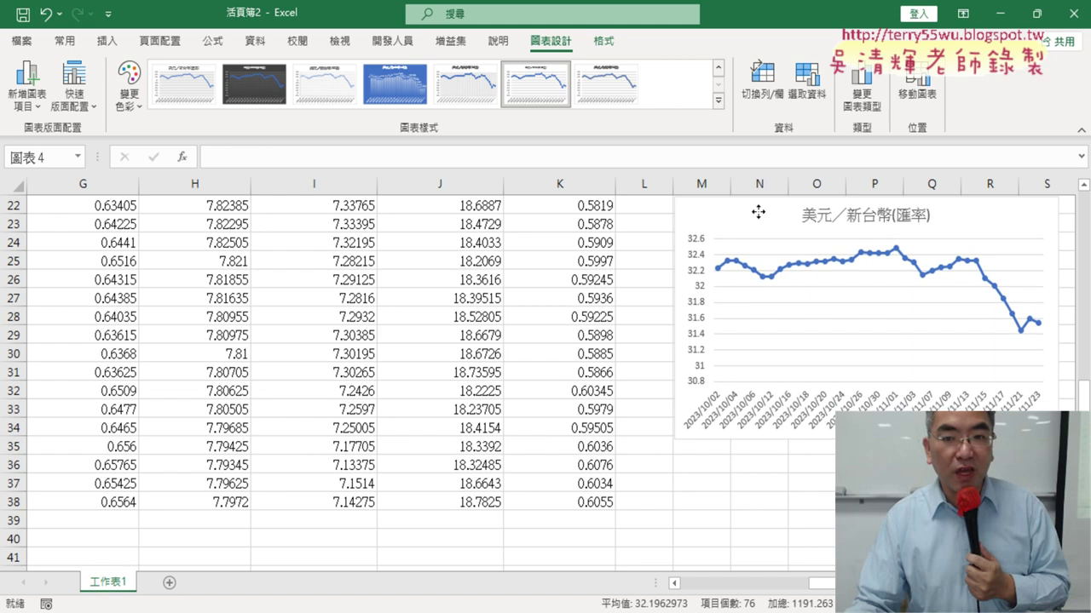
scroll(750, 340, "up", 7)
scroll(765, 462, "down", 4)
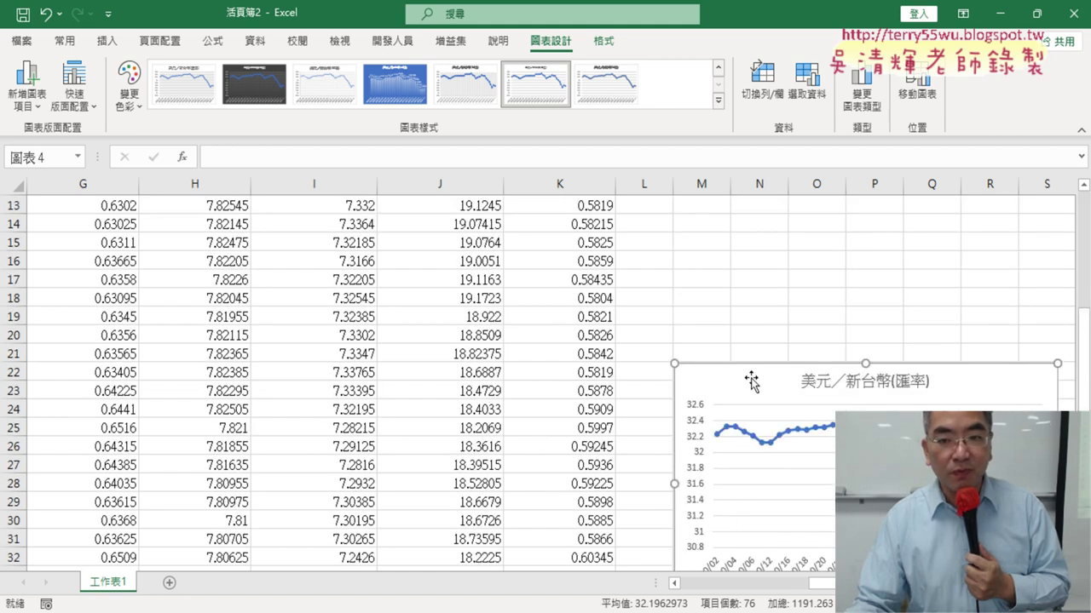
mouse_move(755, 378)
left_mouse_down()
mouse_move(760, 203)
mouse_move(750, 209)
left_mouse_up()
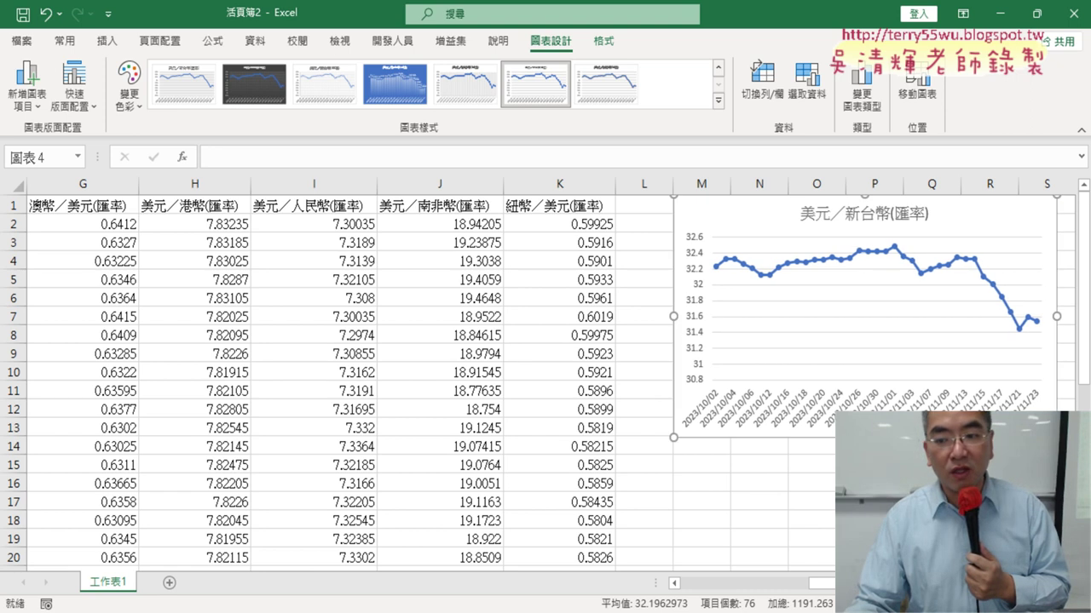
scroll(797, 180, "right", 1)
scroll(797, 180, "right", 3)
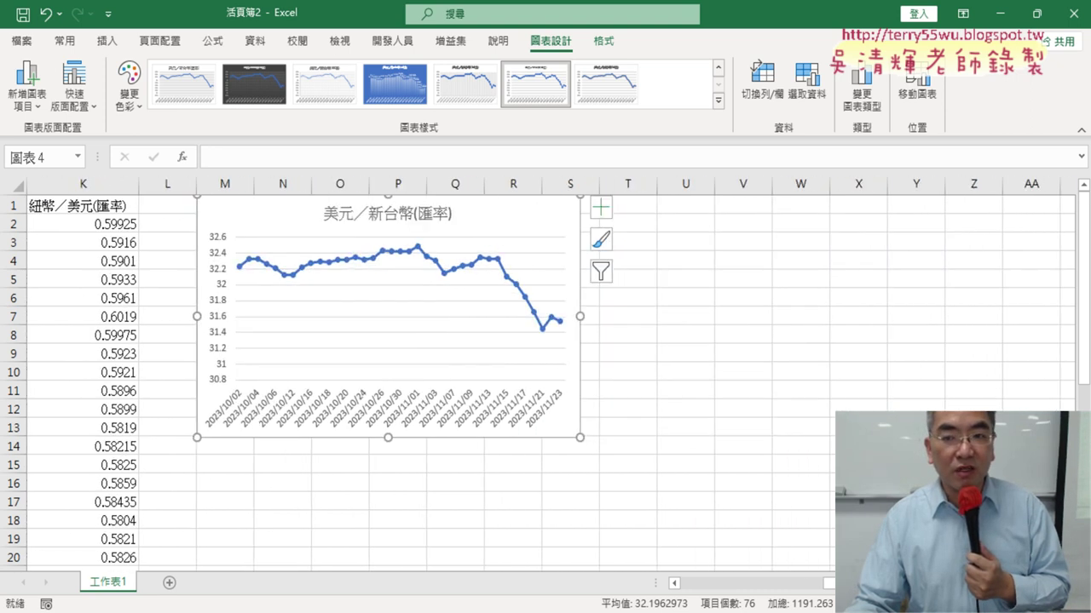
Step: Widen the USD/TWD chart to column V and shorten its height so each date gets a label
left_click_drag(583, 315, 770, 310)
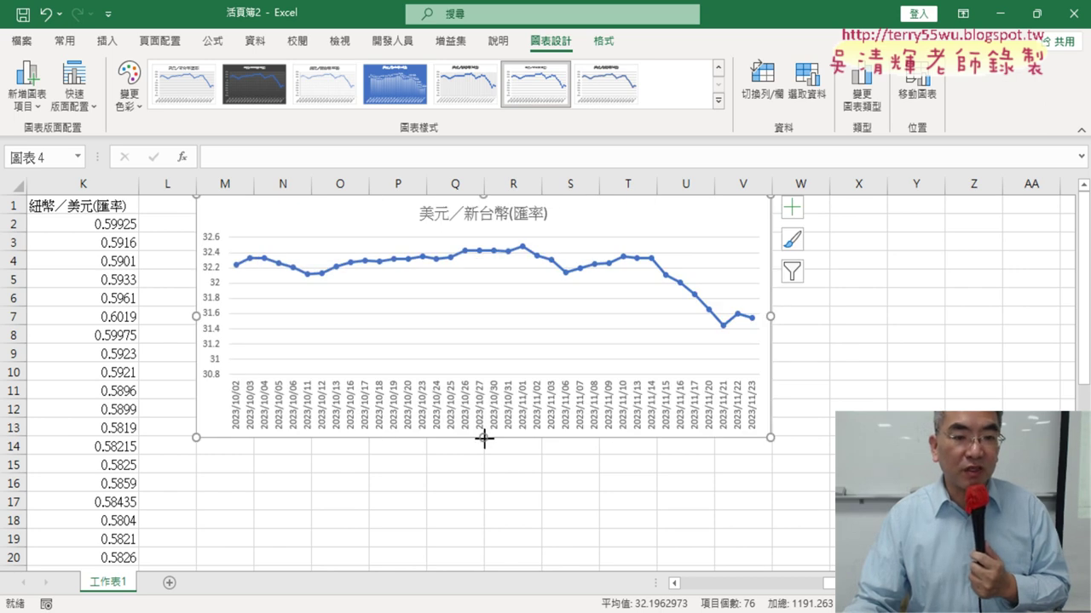
left_click_drag(484, 438, 490, 378)
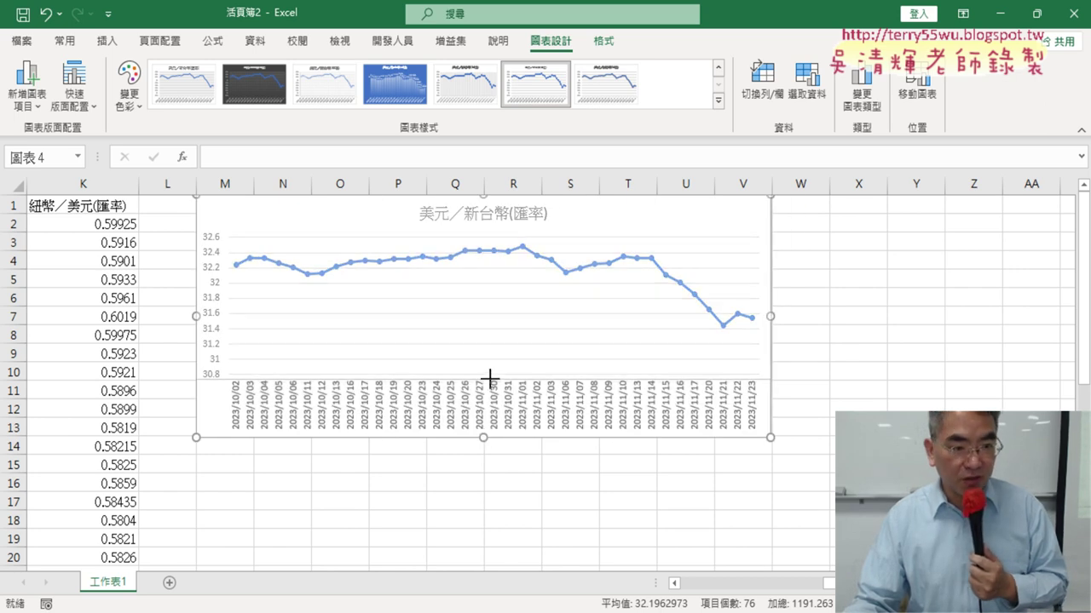
left_click_drag(490, 378, 490, 377)
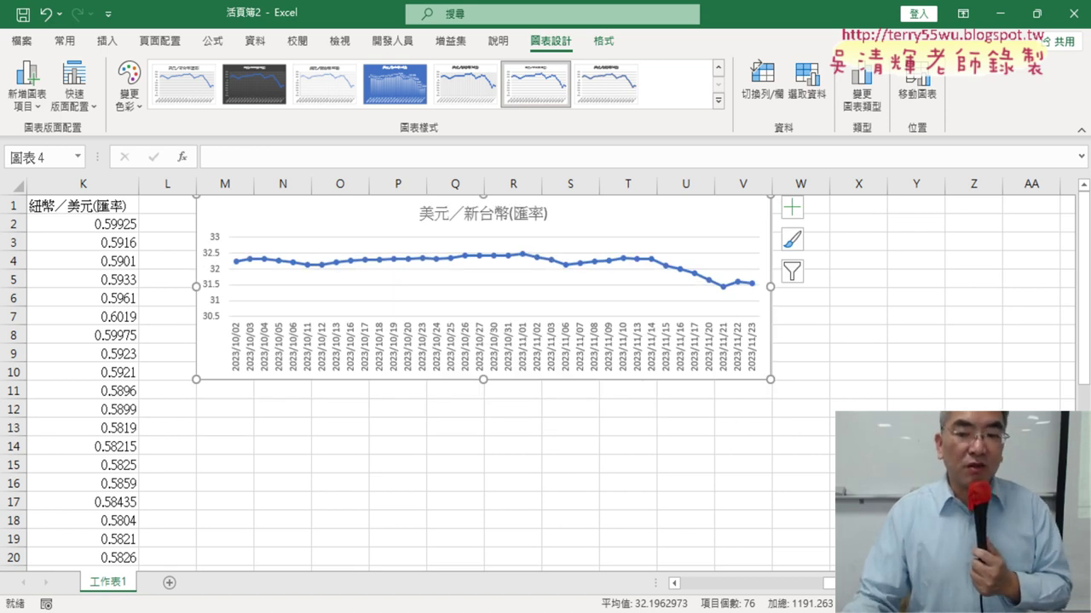
left_click_drag(828, 584, 686, 583)
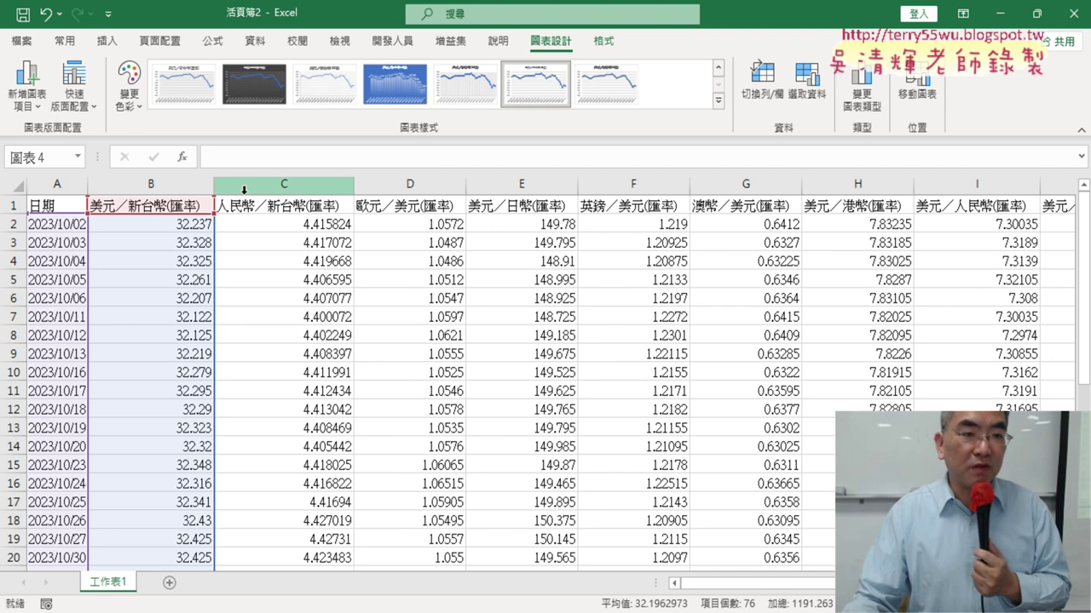
left_click(278, 208)
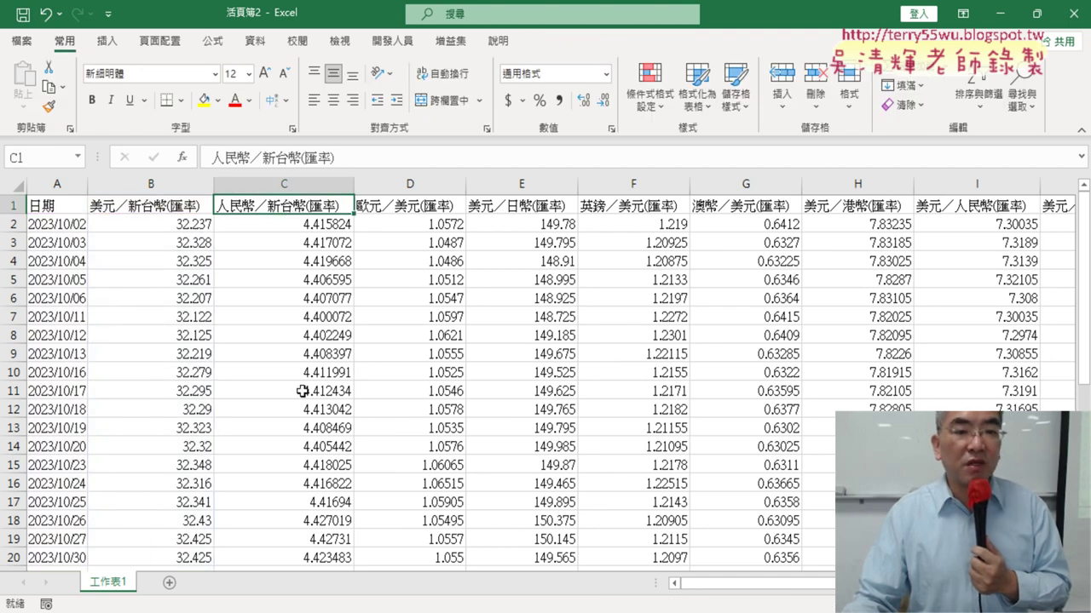
left_click_drag(843, 582, 979, 583)
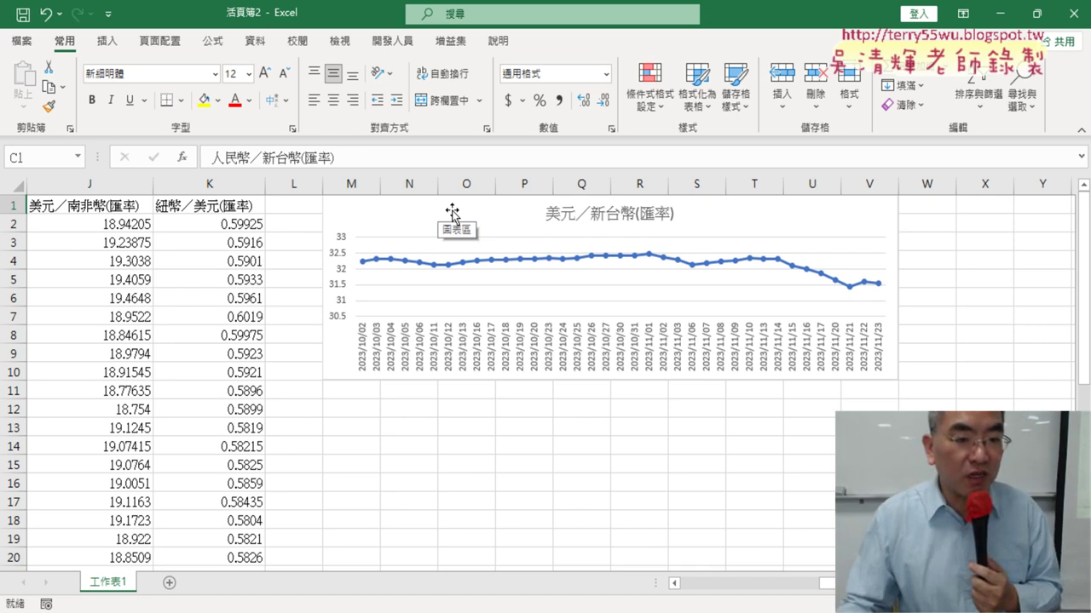
left_click(354, 391)
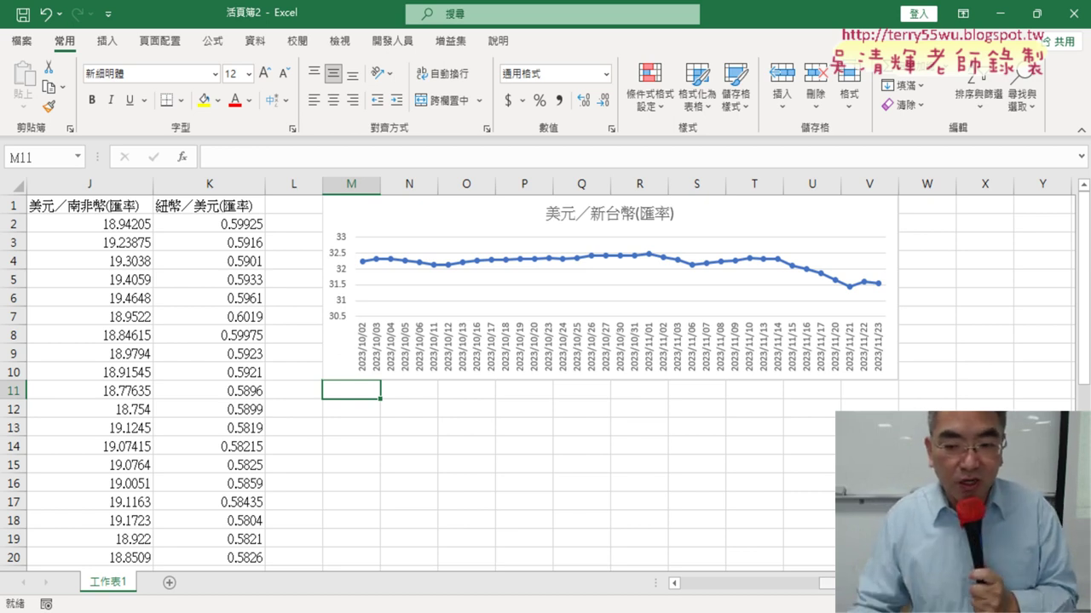
scroll(136, 347, "left", 9)
left_click(62, 222)
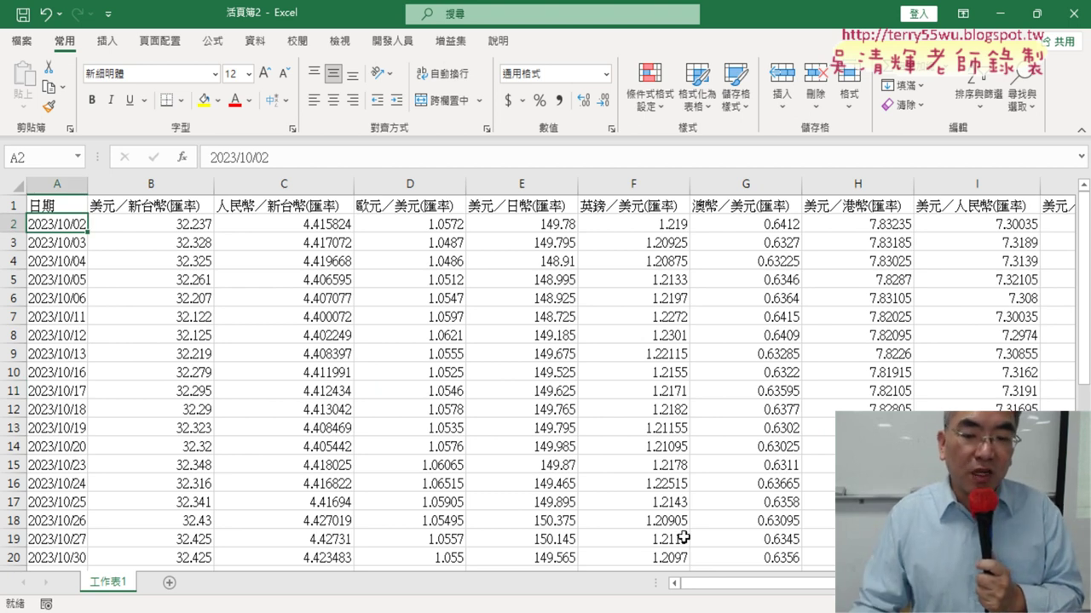
scroll(738, 564, "right", 7)
scroll(738, 564, "right", 2)
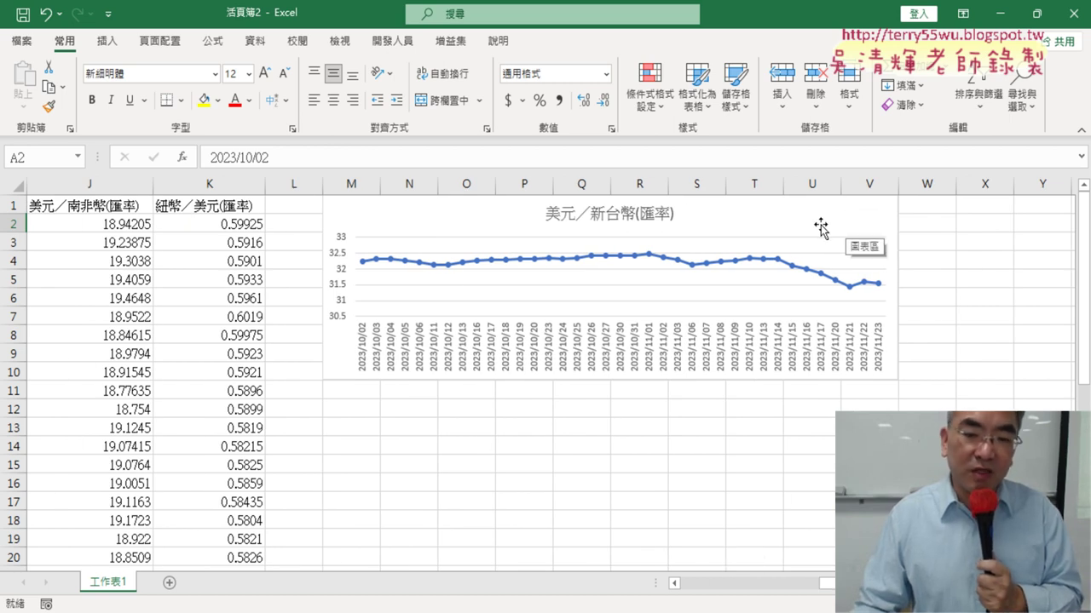
left_click_drag(835, 584, 698, 588)
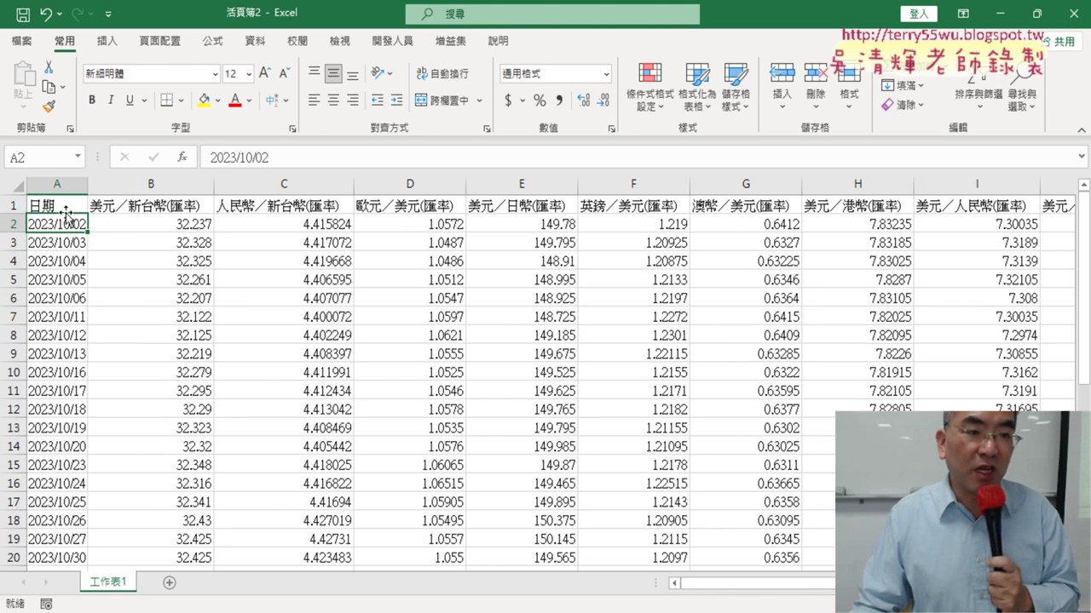
Step: Select A1:C38, covering the dates and both Taiwan-dollar rate columns, for a chart
left_click(66, 209)
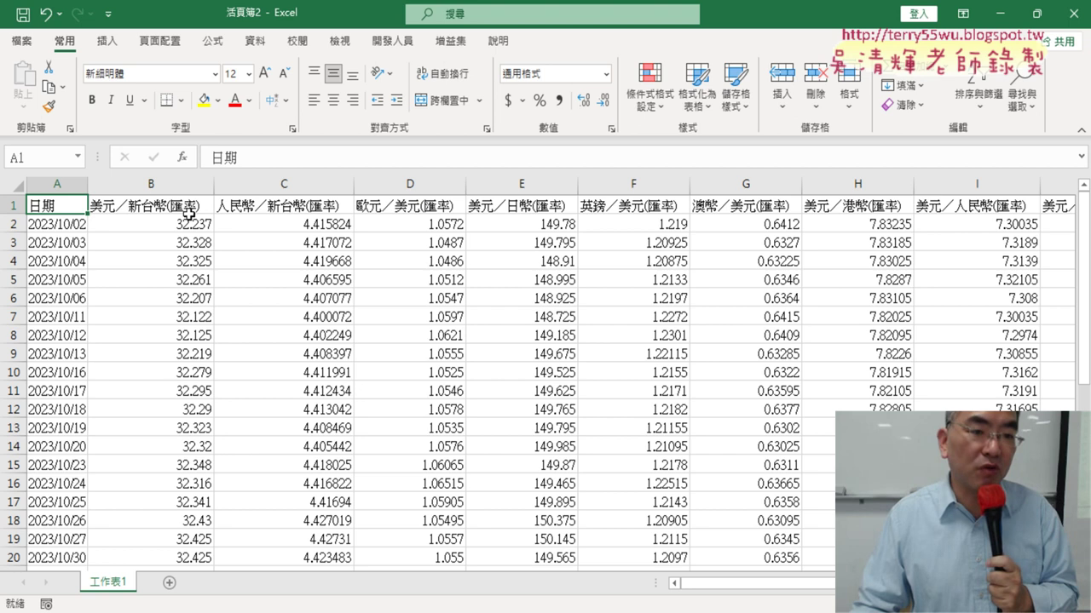
scroll(284, 336, "down", 3)
scroll(283, 335, "down", 3)
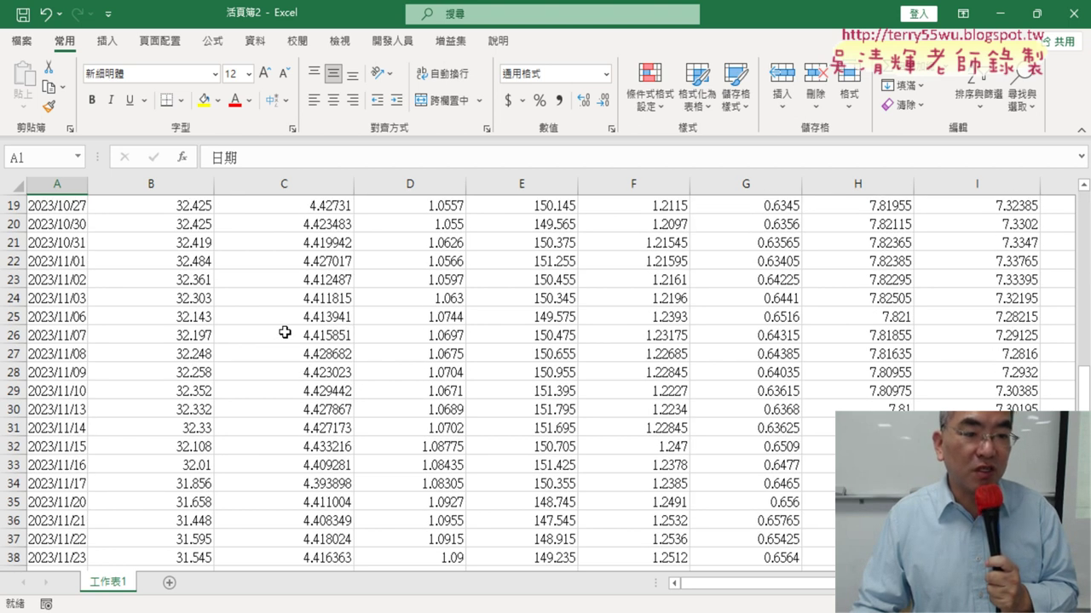
scroll(285, 332, "down", 3)
scroll(305, 365, "up", 7)
scroll(304, 282, "up", 2)
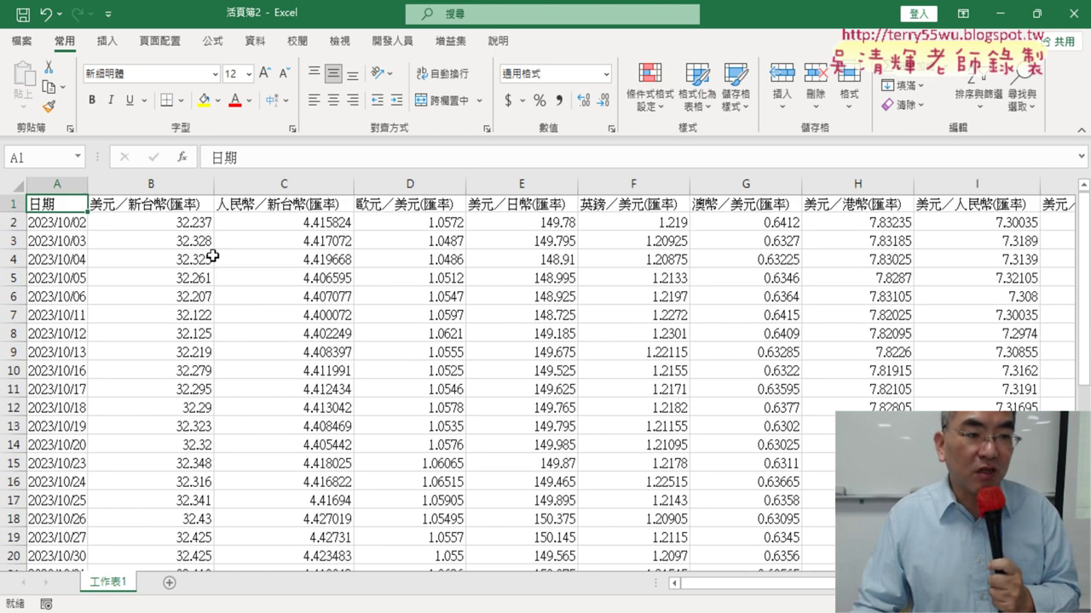
scroll(258, 321, "down", 5)
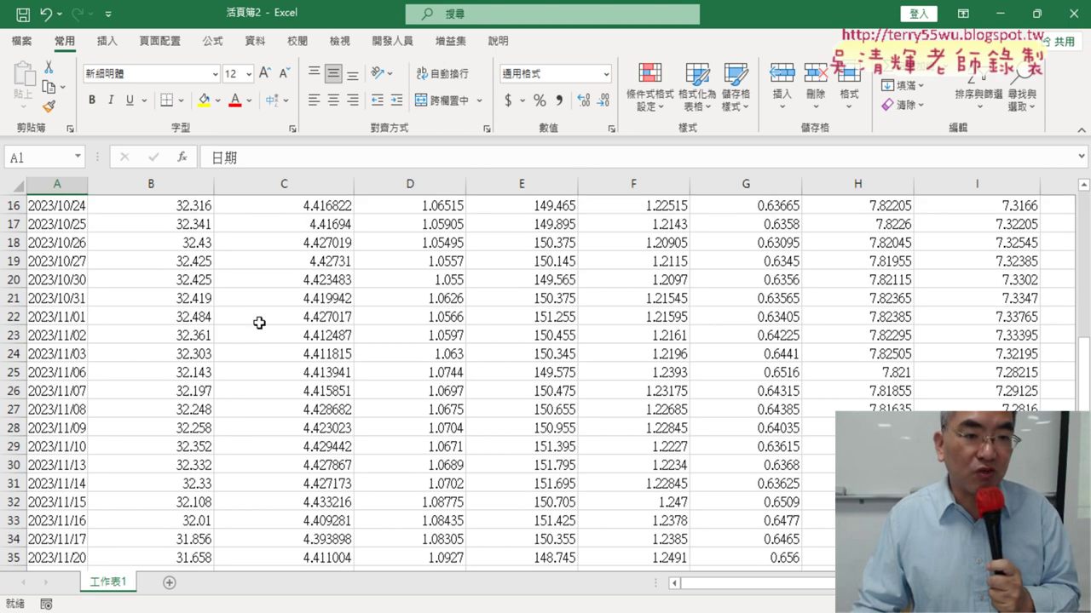
scroll(326, 378, "down", 4)
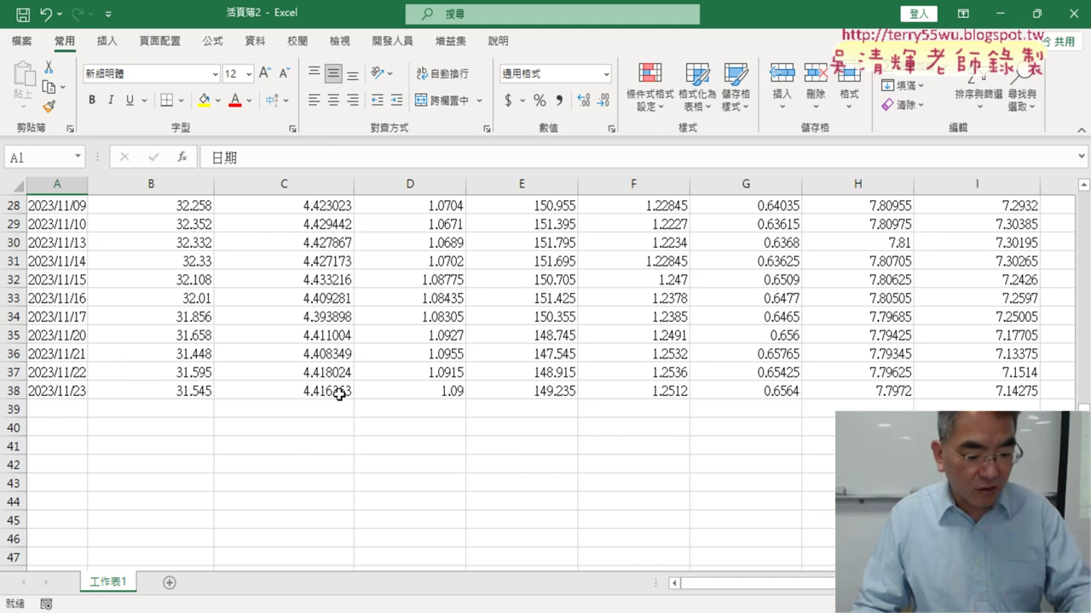
left_click(339, 395, "shift")
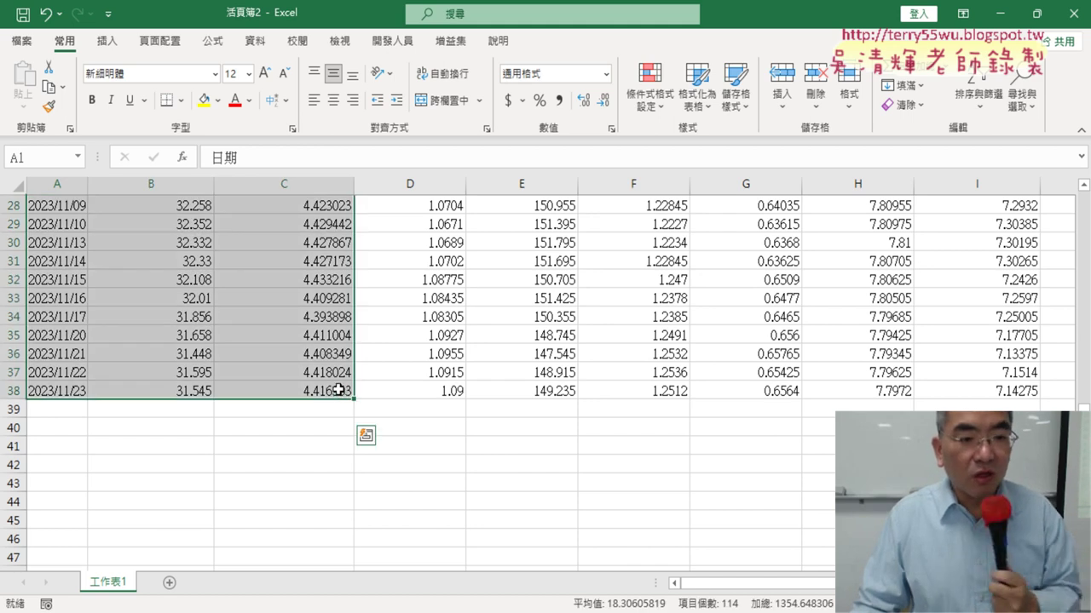
scroll(333, 375, "up", 8)
scroll(293, 311, "up", 1)
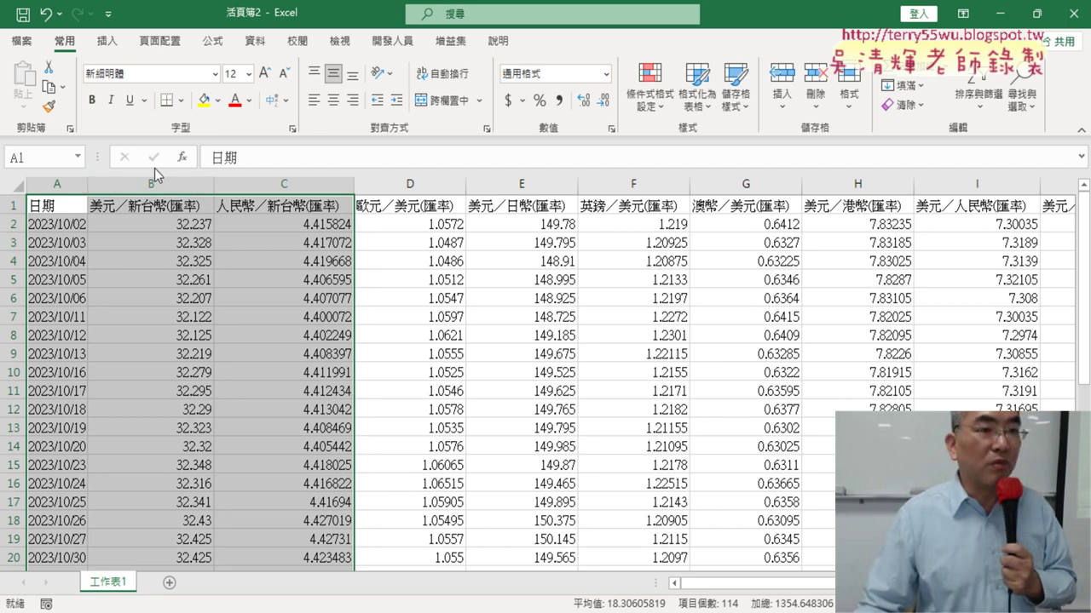
left_click(105, 46)
Step: Insert a two-line Line with Markers chart and move it up and left
left_click(345, 86)
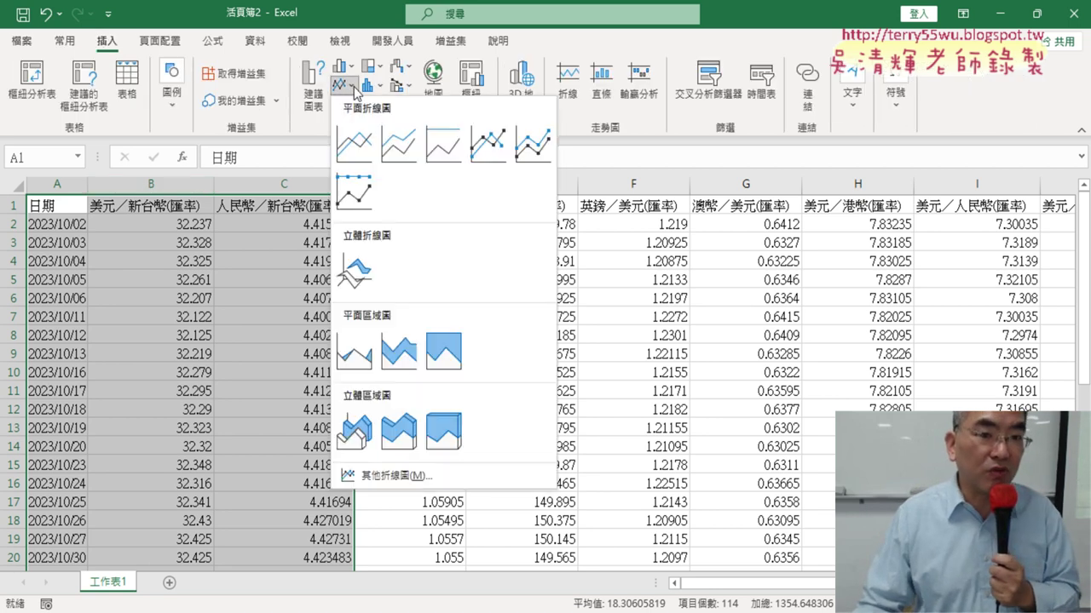
left_click(490, 160)
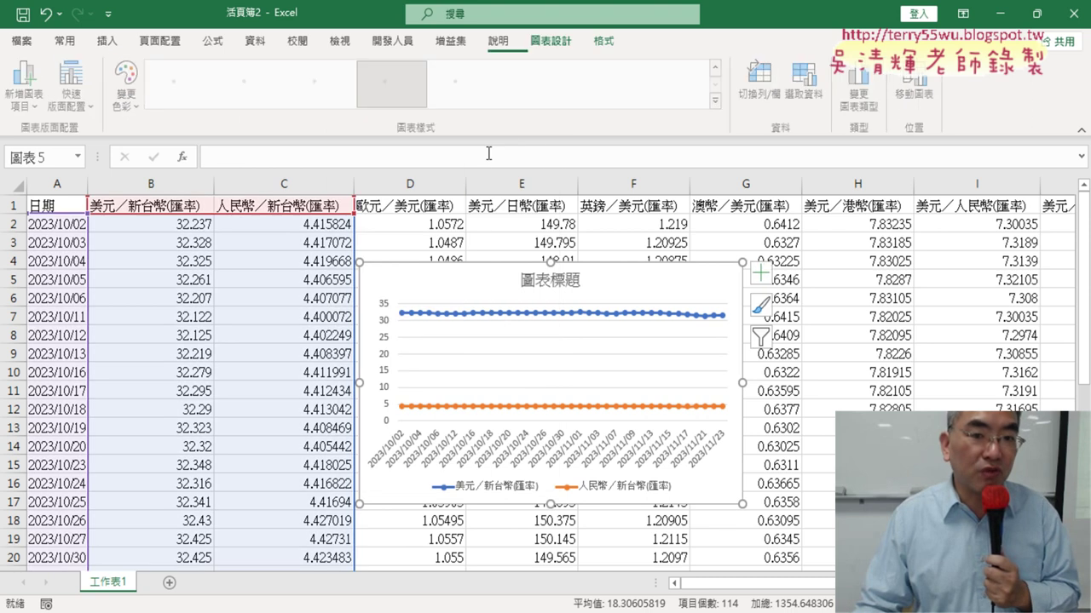
left_click_drag(457, 276, 365, 218)
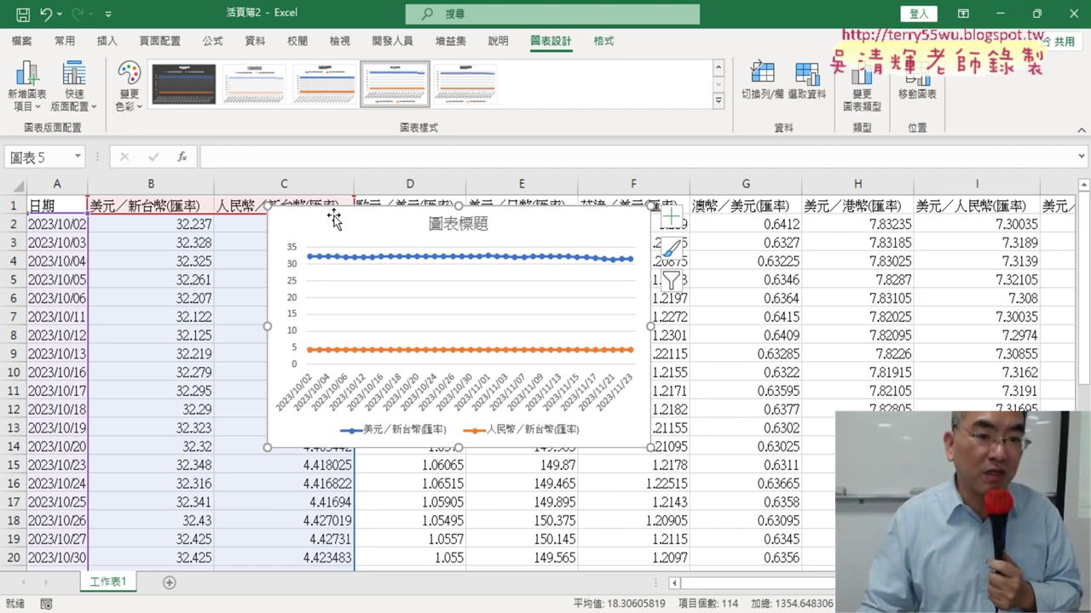
Step: Try shifting the chart's data range, restore it to columns B:C, then delete the chart
mouse_move(333, 220)
left_mouse_down()
mouse_move(500, 219)
mouse_move(397, 220)
mouse_move(507, 241)
left_mouse_up()
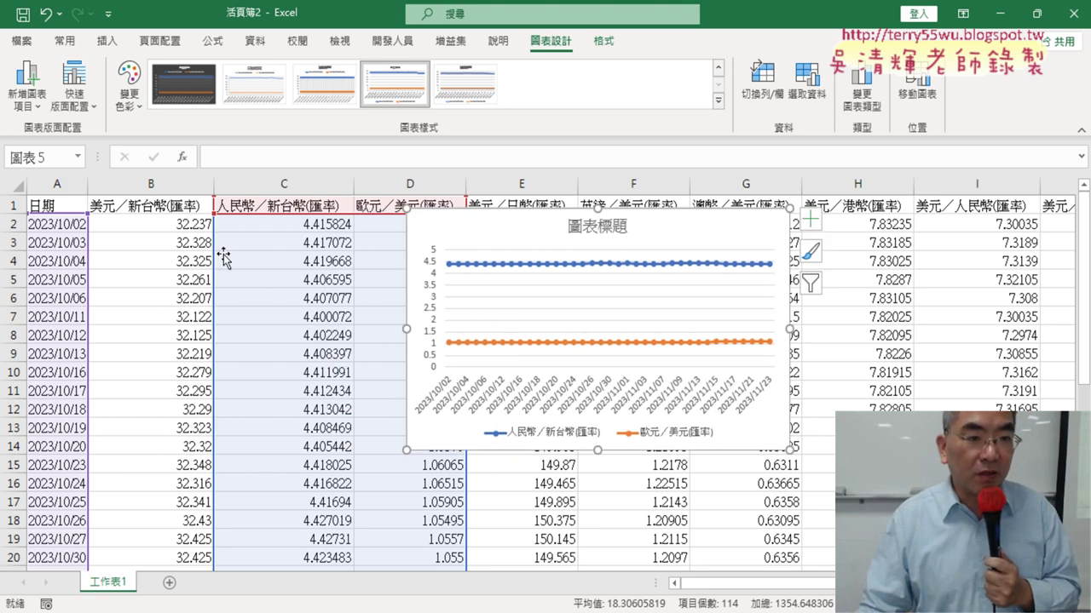
key("ctrl+z")
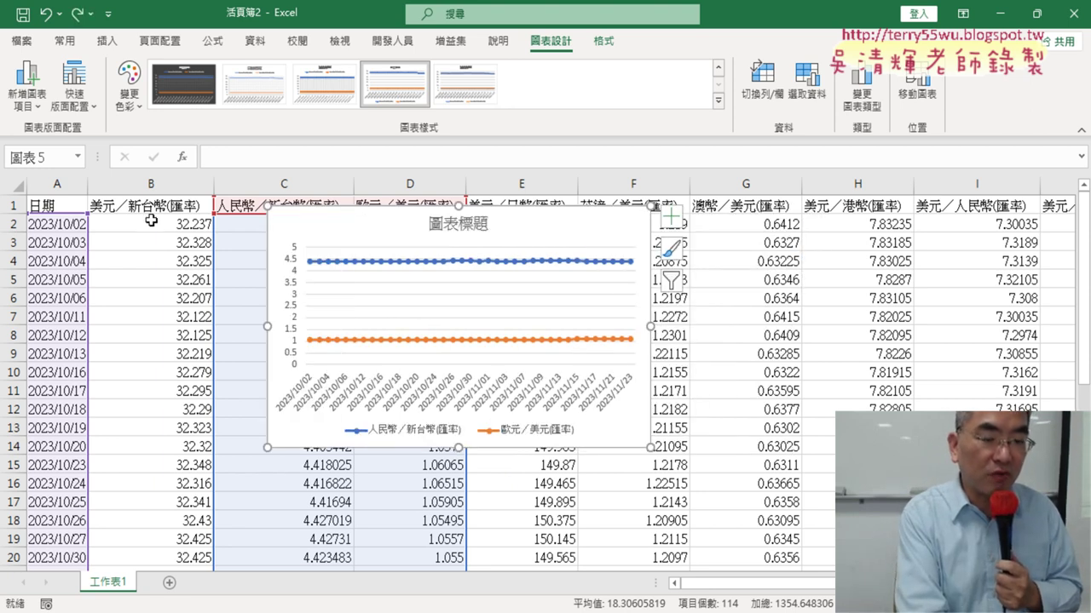
left_click_drag(150, 221, 145, 220)
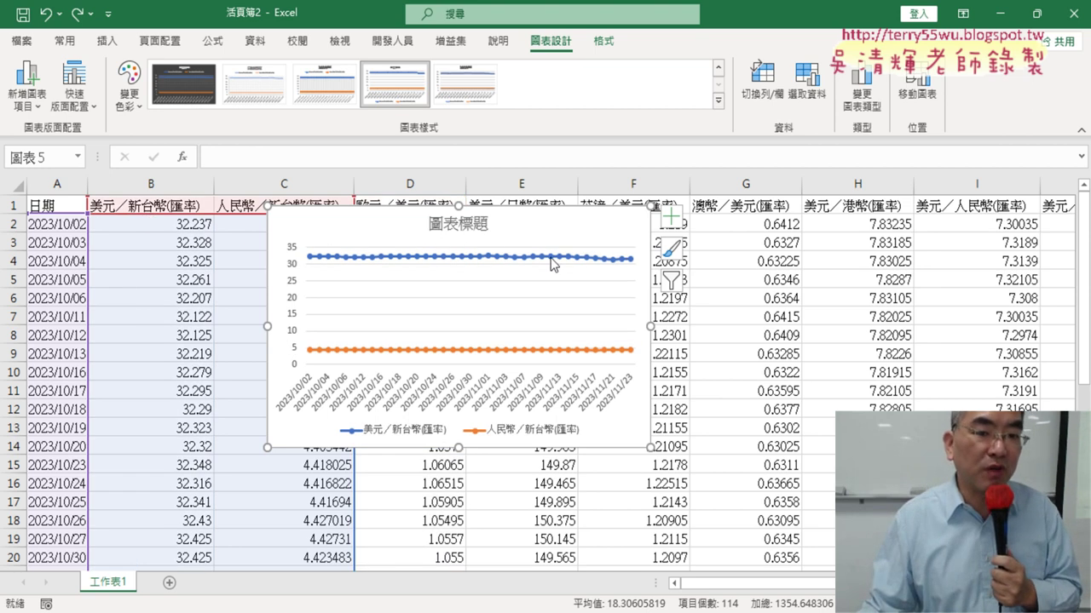
mouse_move(530, 361)
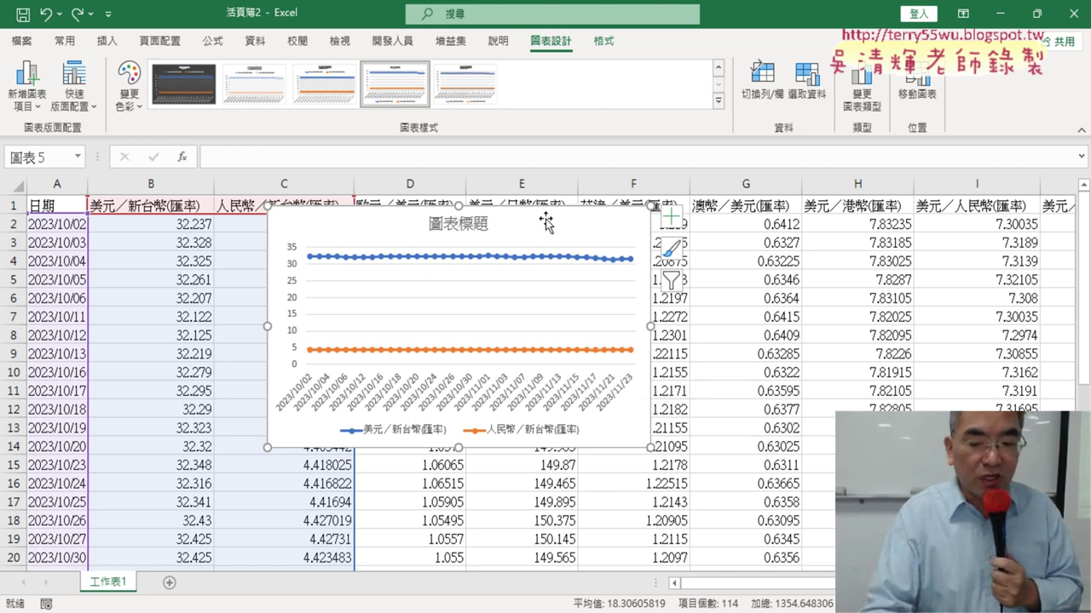
key("Delete")
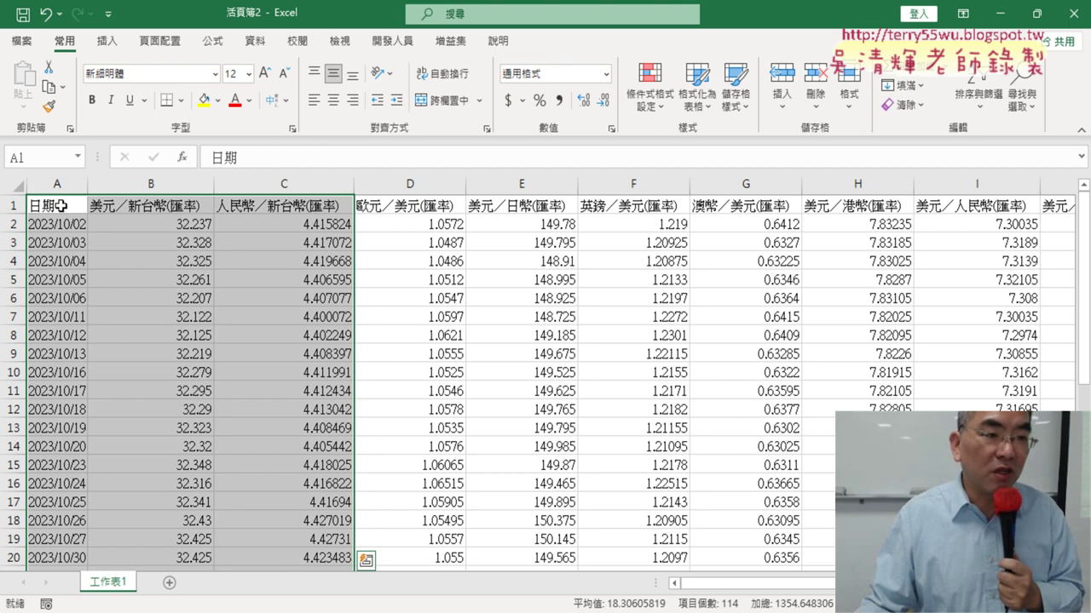
Step: Select dates A1:A38 together with 人民幣／新台幣(匯率) column C1:C38 for charting
left_click(60, 205)
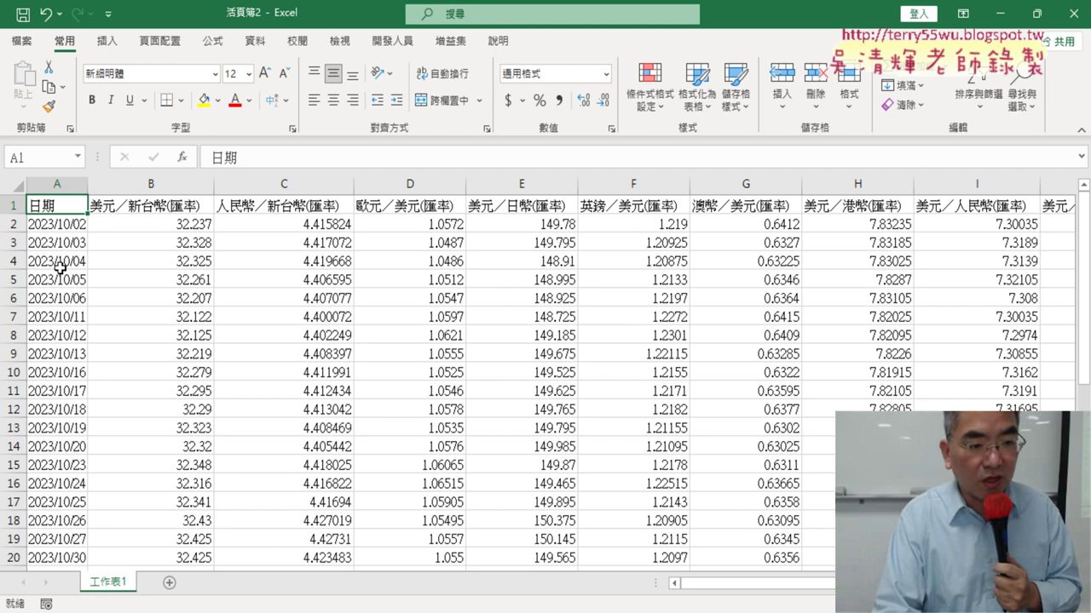
key("ctrl+shift+Down")
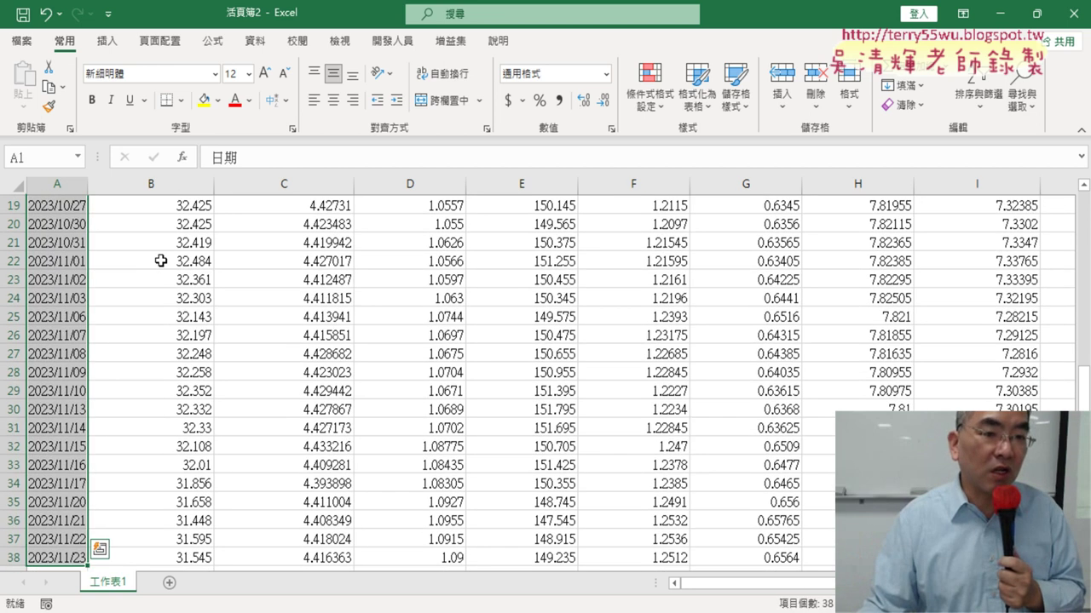
scroll(528, 436, "up", 4)
scroll(528, 435, "up", 2)
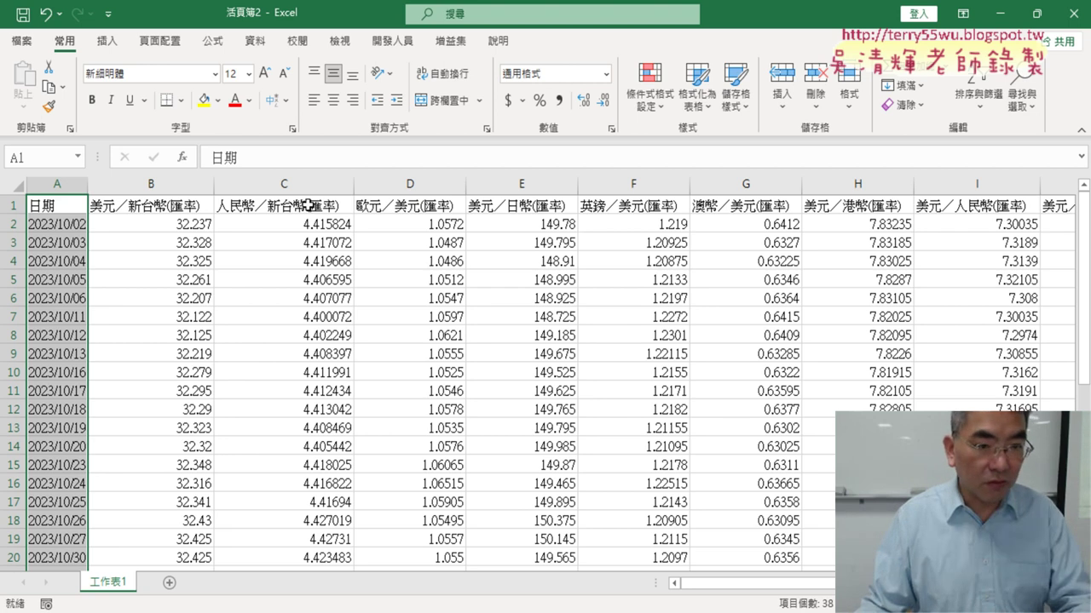
left_click(307, 206, "ctrl")
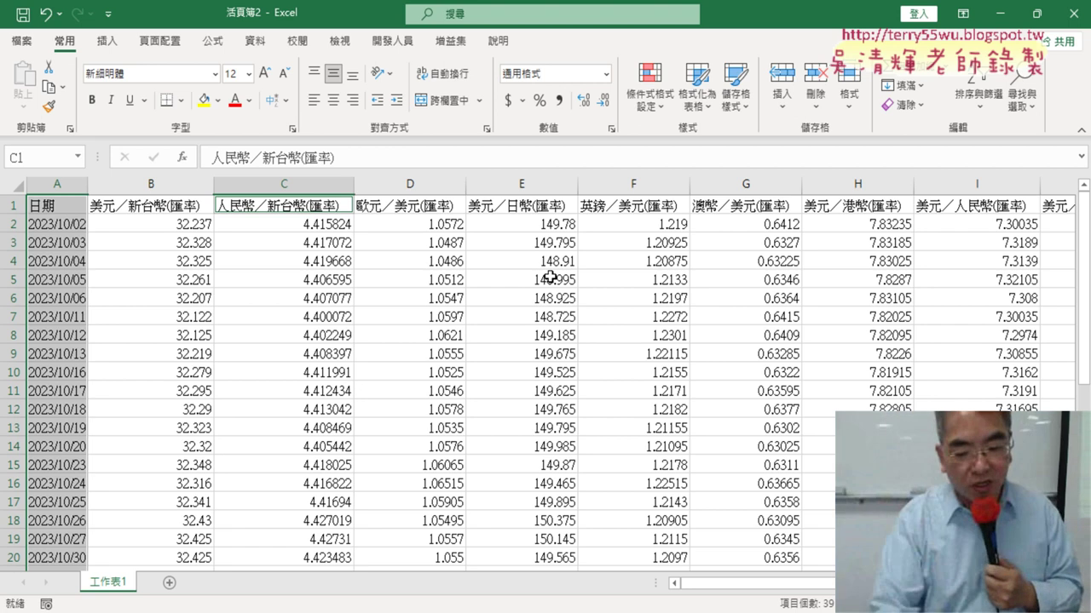
key("ctrl+shift+Down")
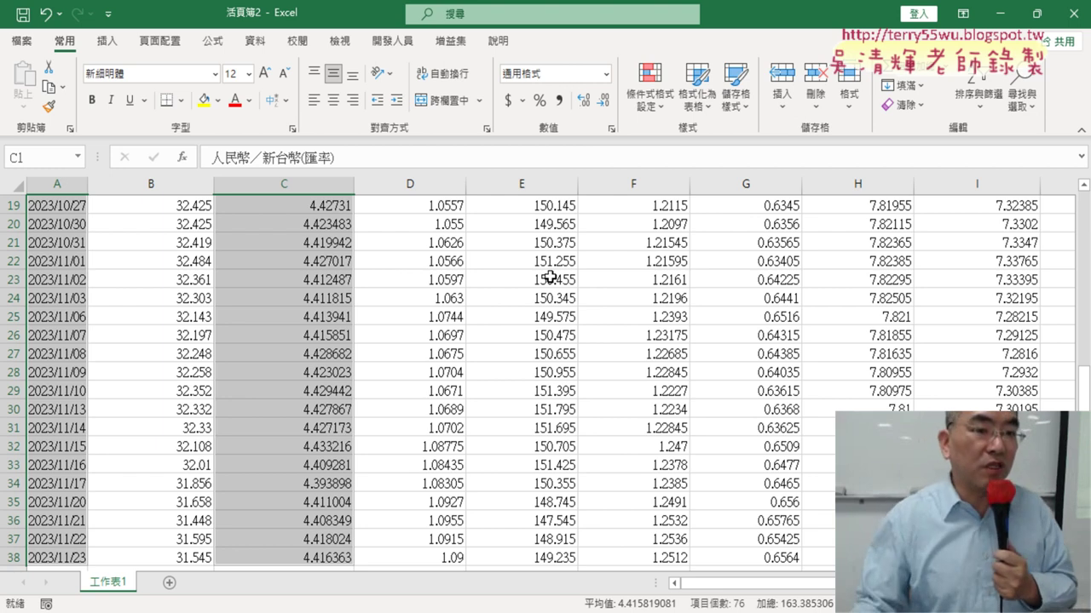
scroll(864, 239, "up", 3)
scroll(200, 281, "up", 3)
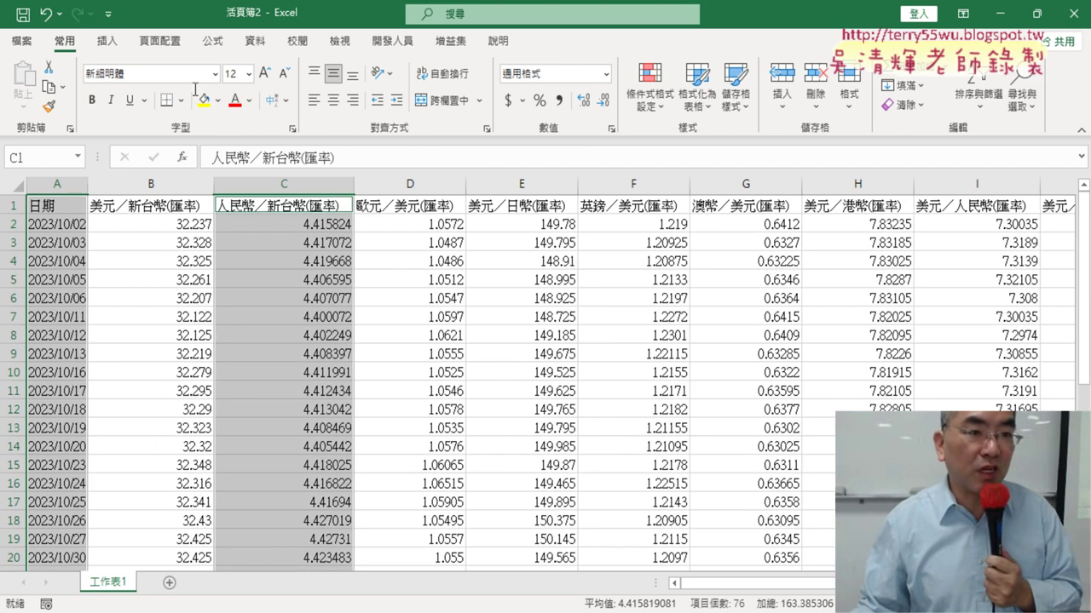
left_click(107, 40)
Step: Insert a Line with Markers chart of 人民幣／新台幣 and place it under the USD/TWD chart
left_click(343, 84)
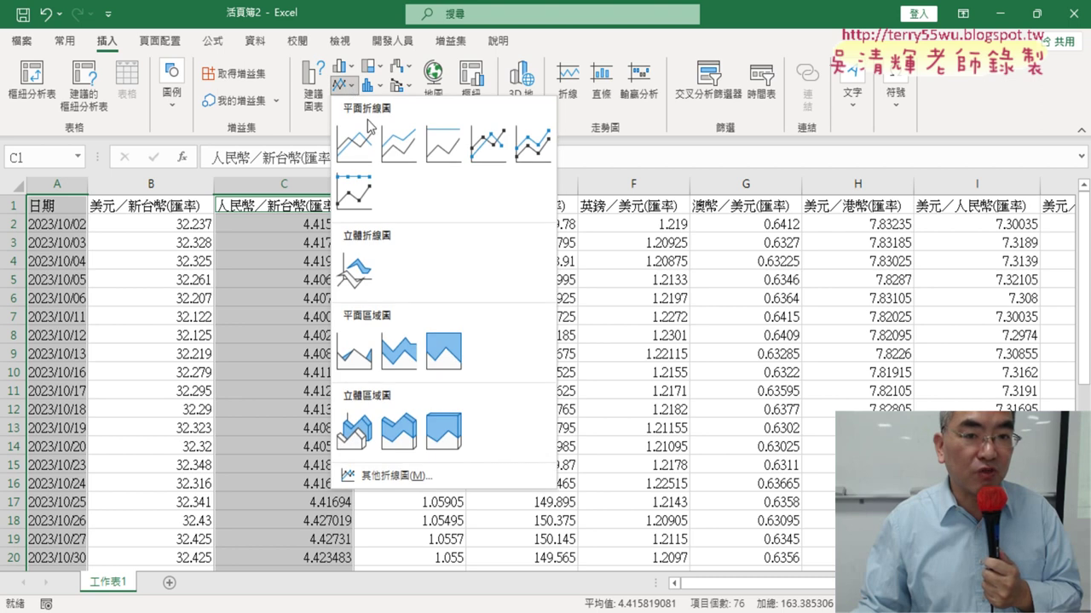
left_click(477, 150)
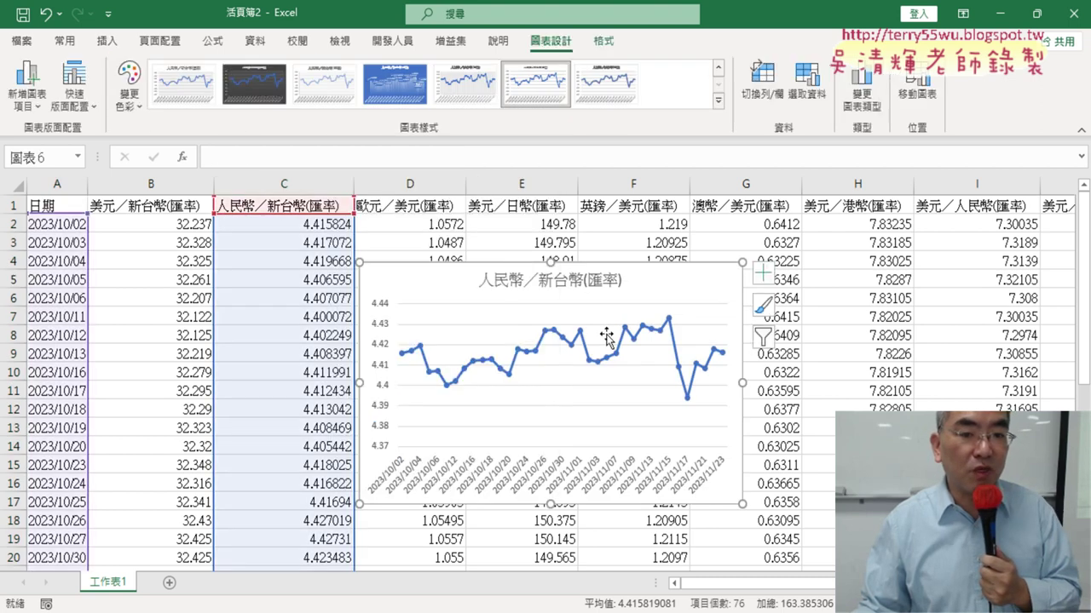
mouse_move(639, 341)
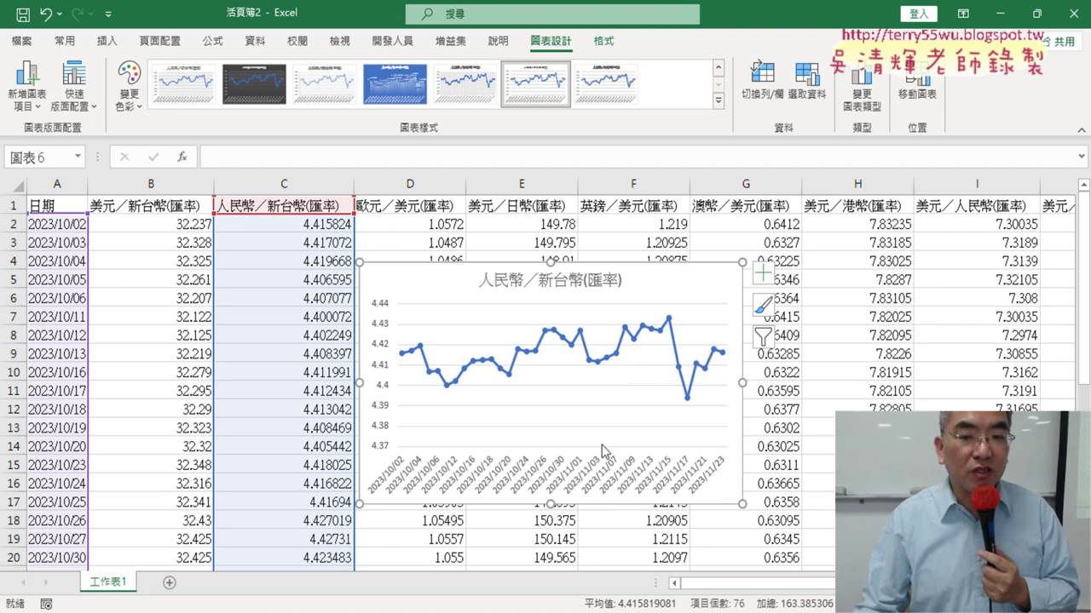
left_click_drag(659, 290, 919, 274)
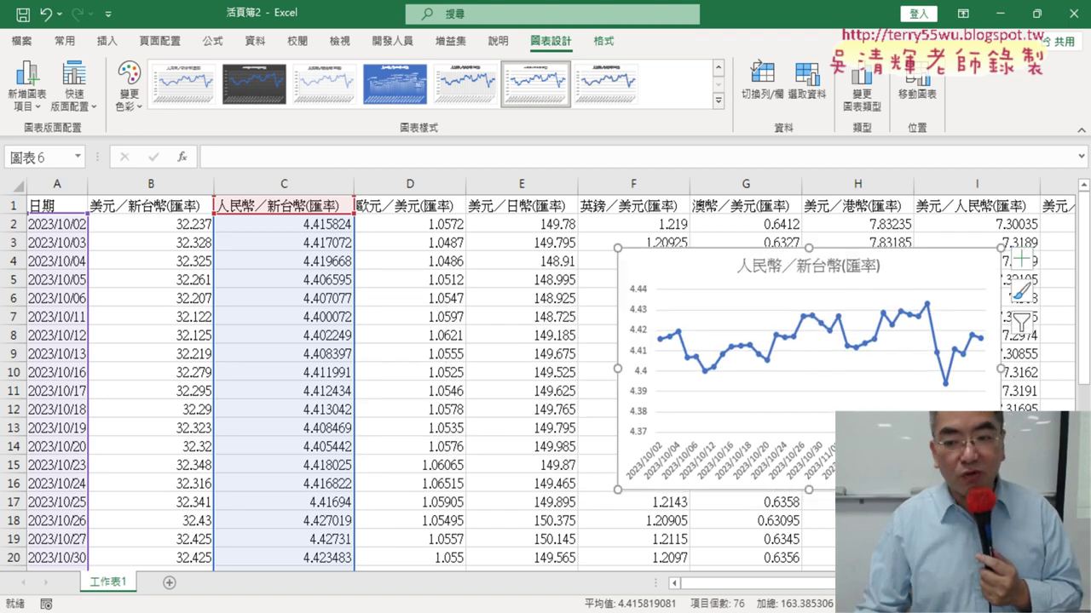
scroll(92, 267, "right", 5)
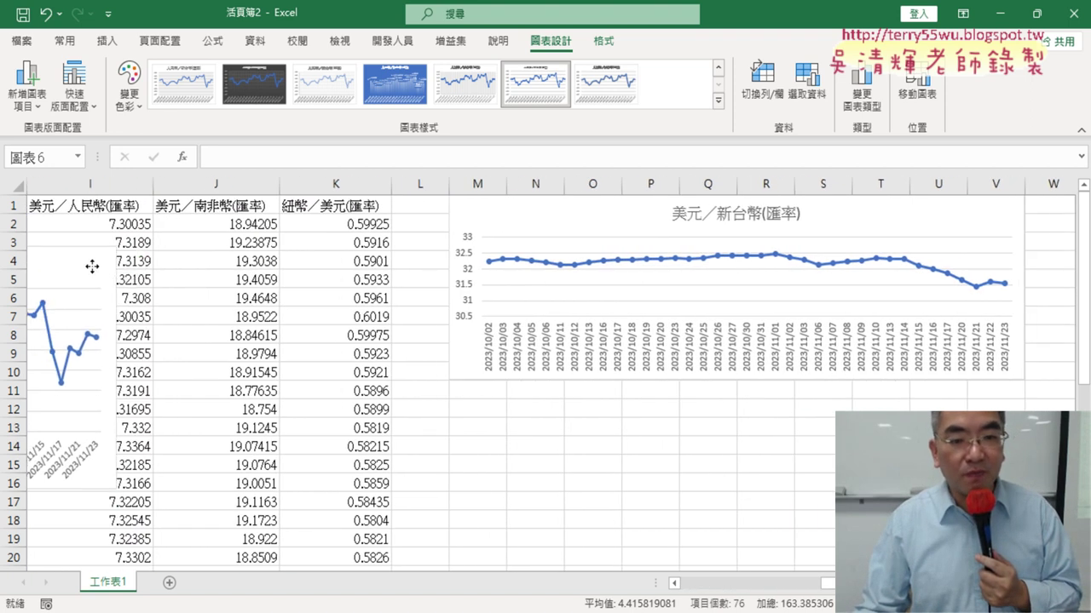
left_click_drag(92, 266, 854, 392)
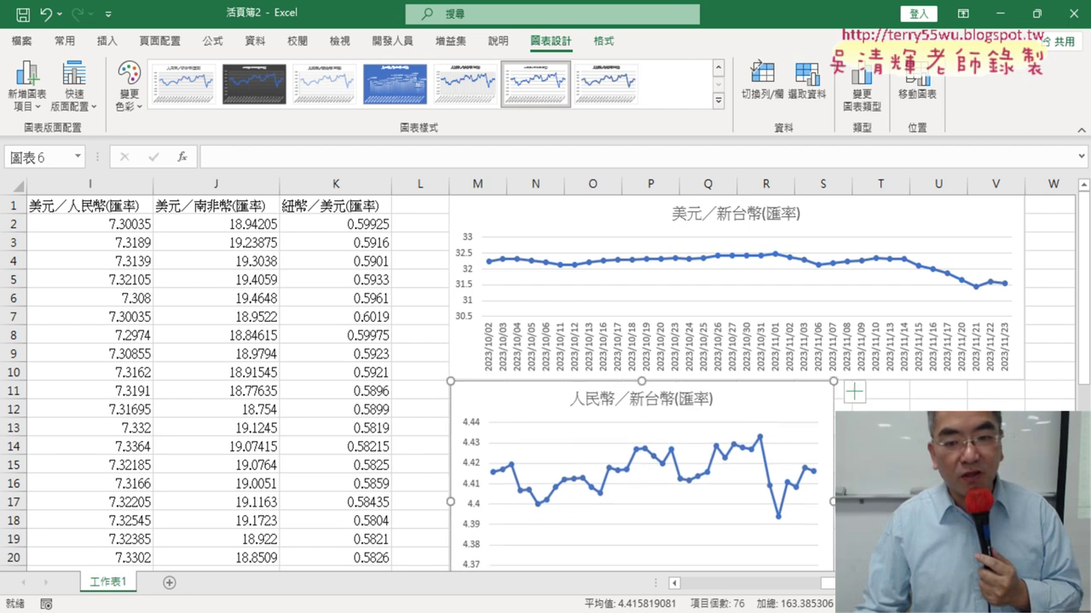
Step: Widen the 人民幣／新台幣 chart to match the one above and shorten its height
left_click_drag(828, 504, 852, 505)
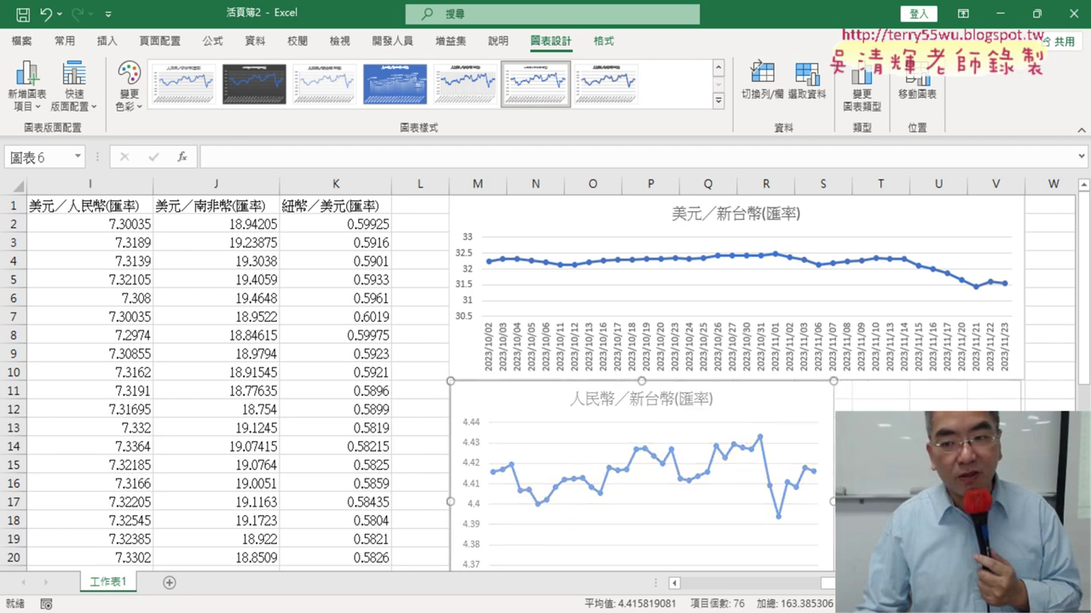
left_click_drag(852, 502, 1023, 502)
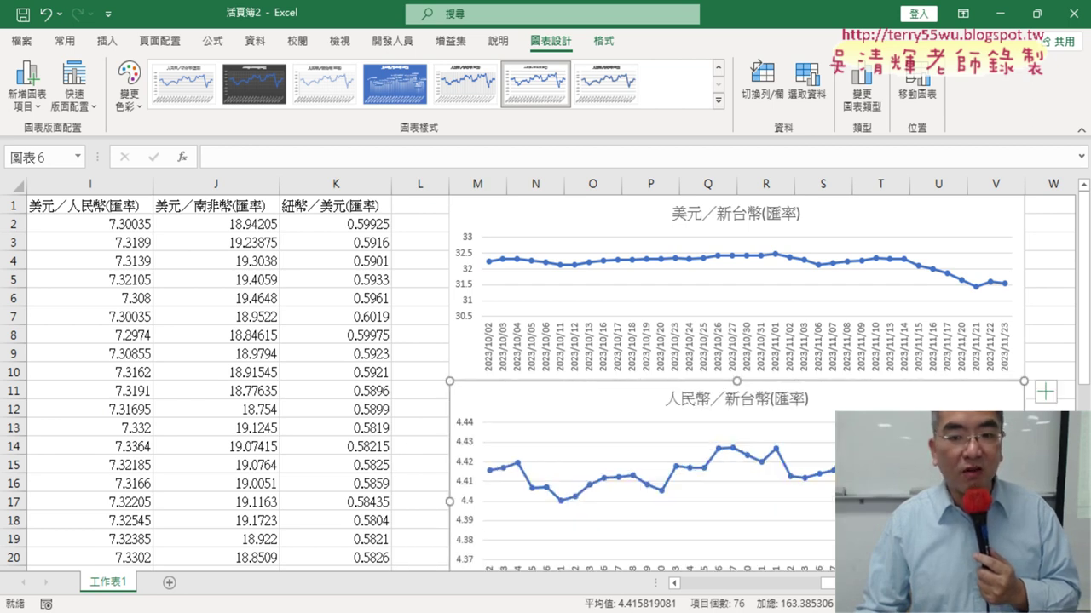
scroll(737, 519, "down", 1)
scroll(737, 519, "down", 1)
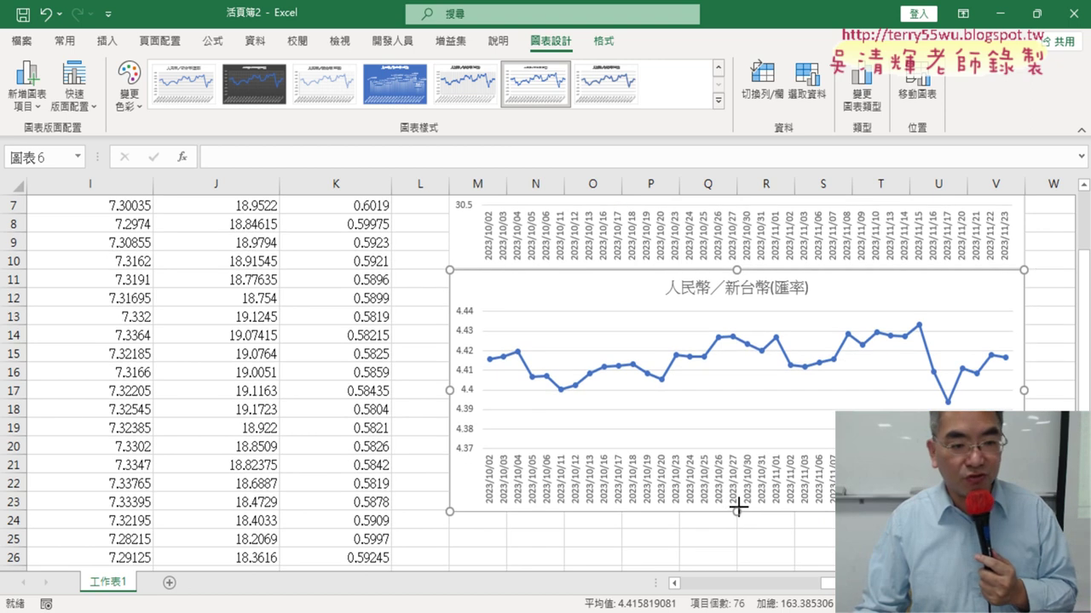
left_click_drag(737, 511, 738, 455)
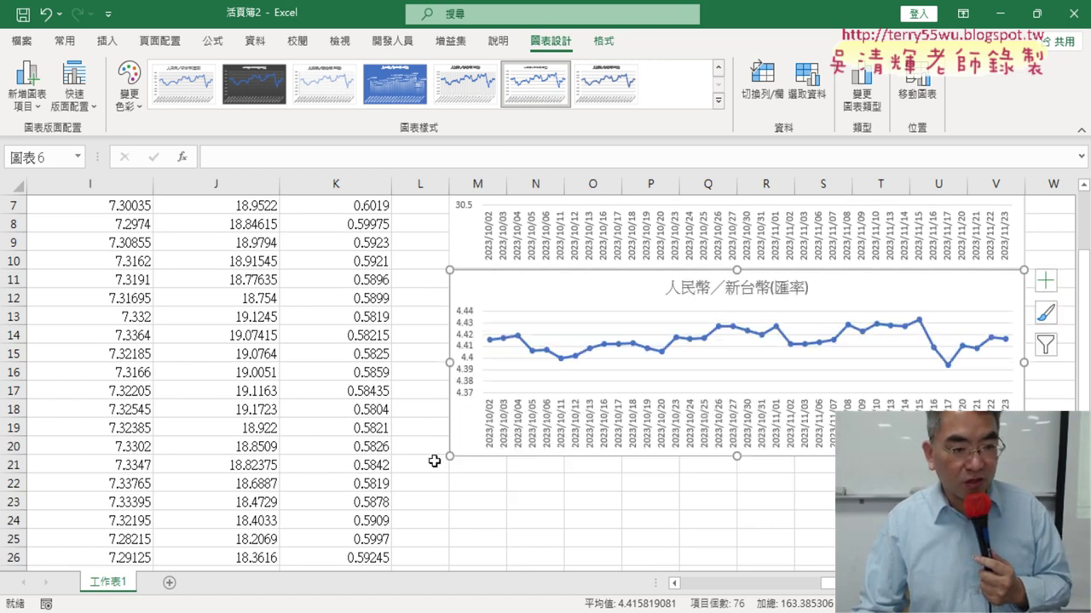
Step: Scroll back to column A and select the 日期 header cell A1
scroll(745, 454, "up", 2)
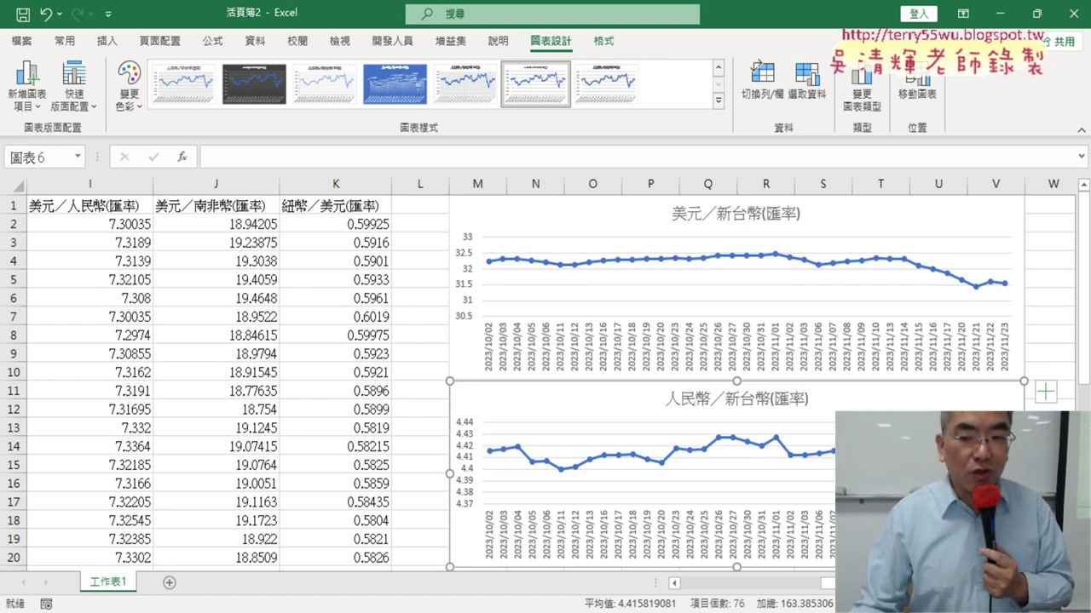
scroll(115, 238, "left", 5)
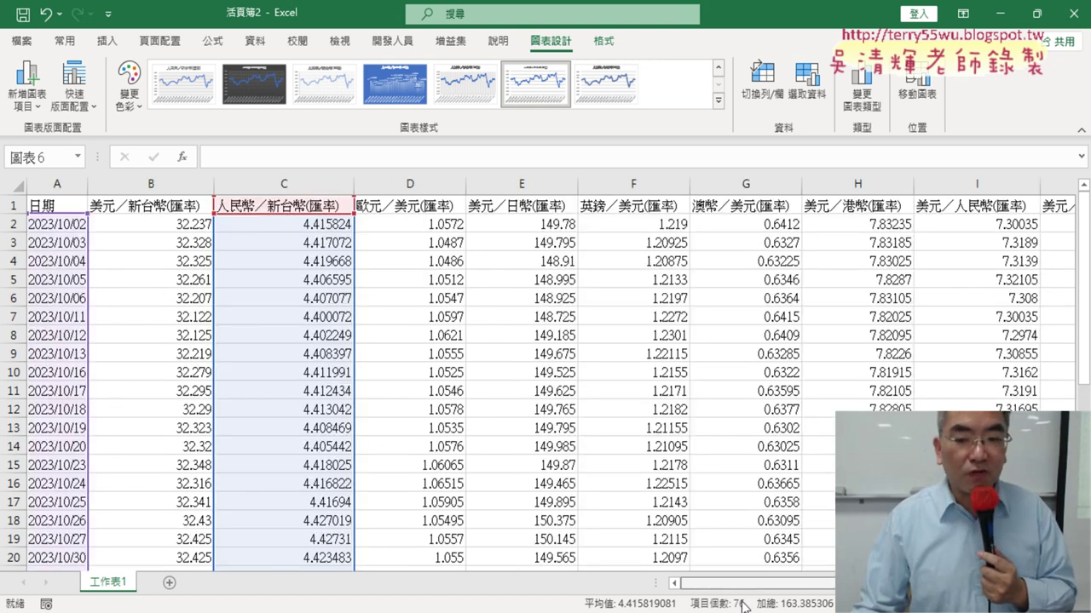
left_click(48, 204)
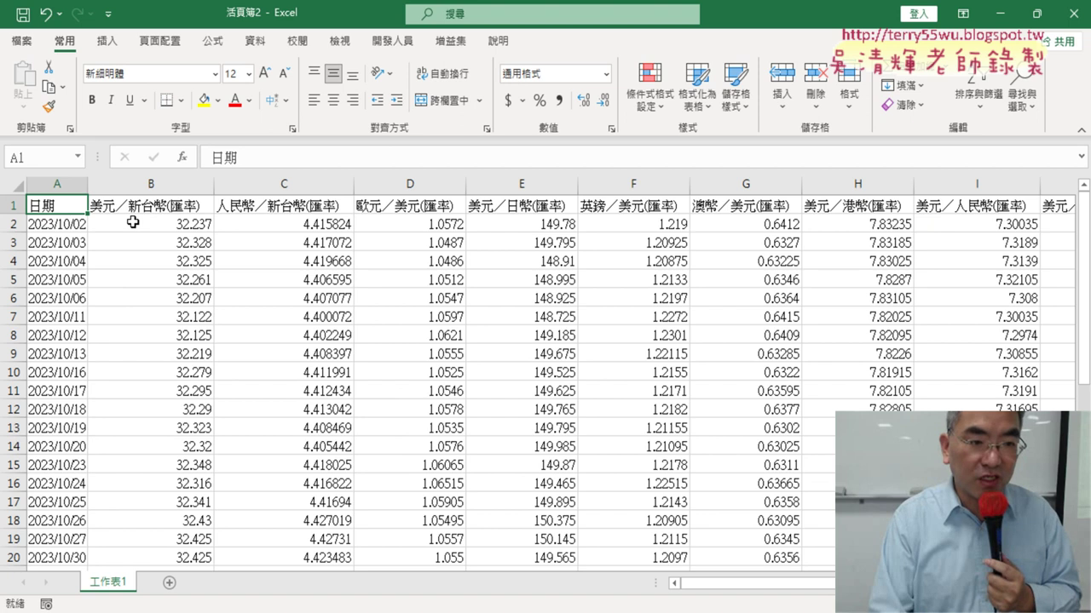
Step: Select dates A1:A38 plus 歐元／美元(匯率) column D1:D38 for a new chart
key("ctrl+shift+Down")
scroll(348, 389, "up", 6)
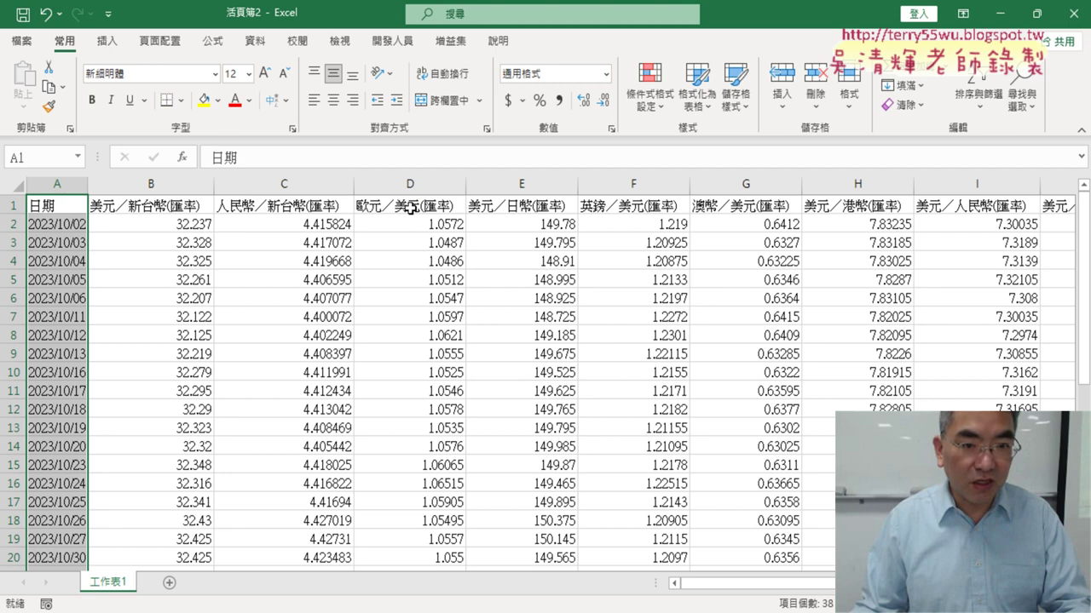
left_click(410, 208, "ctrl")
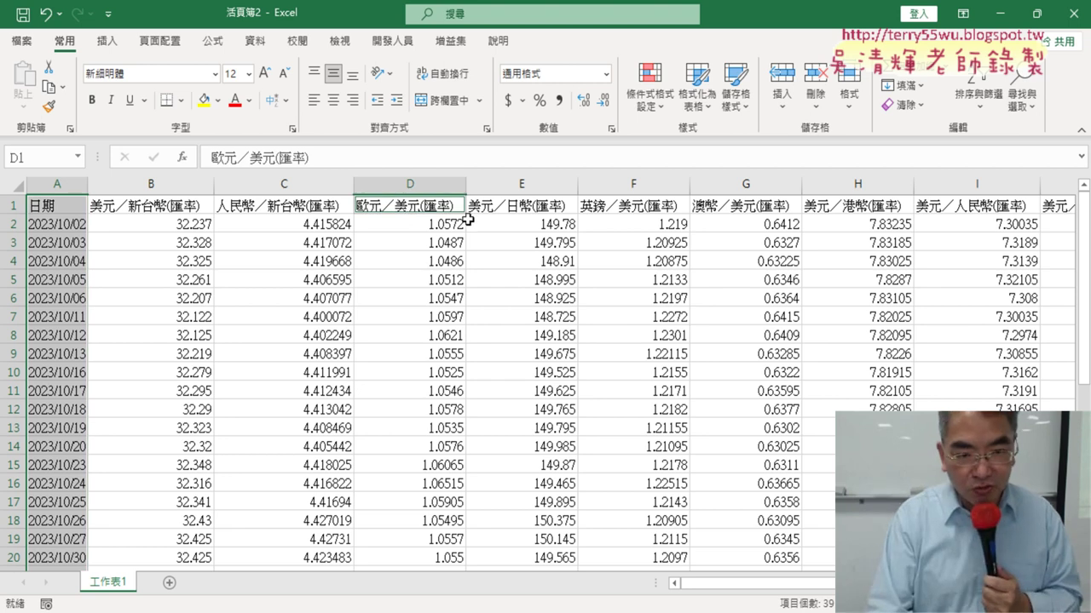
key("ctrl+shift+Down")
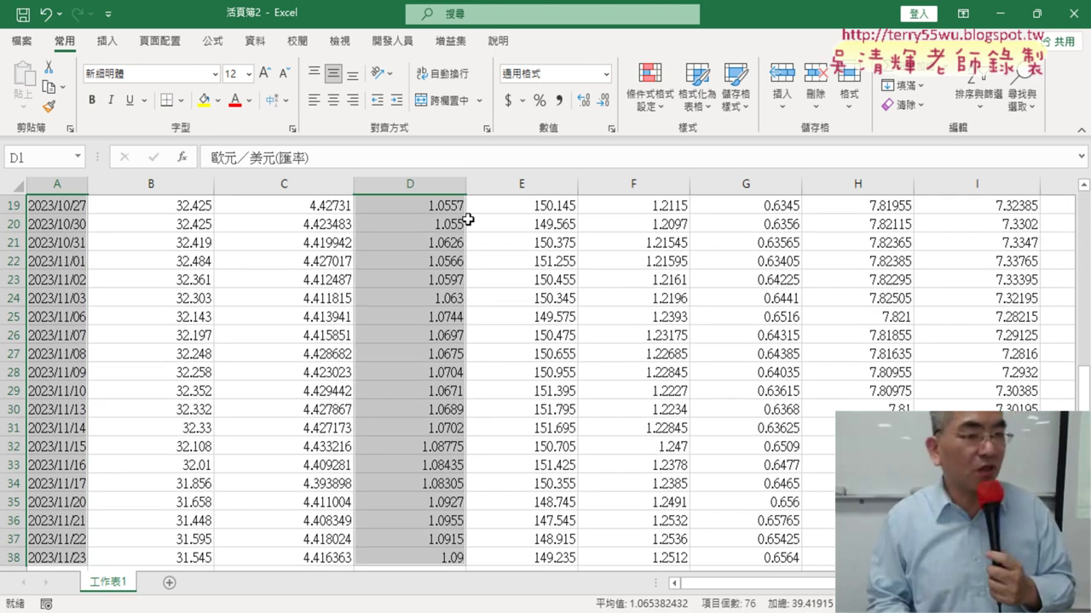
scroll(451, 274, "up", 6)
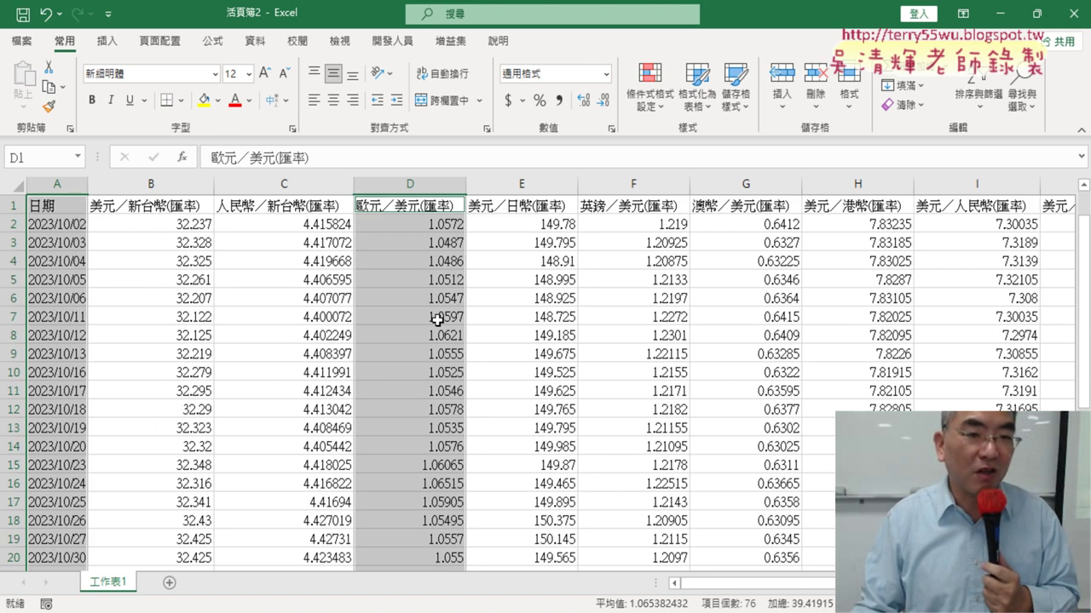
left_click(107, 40)
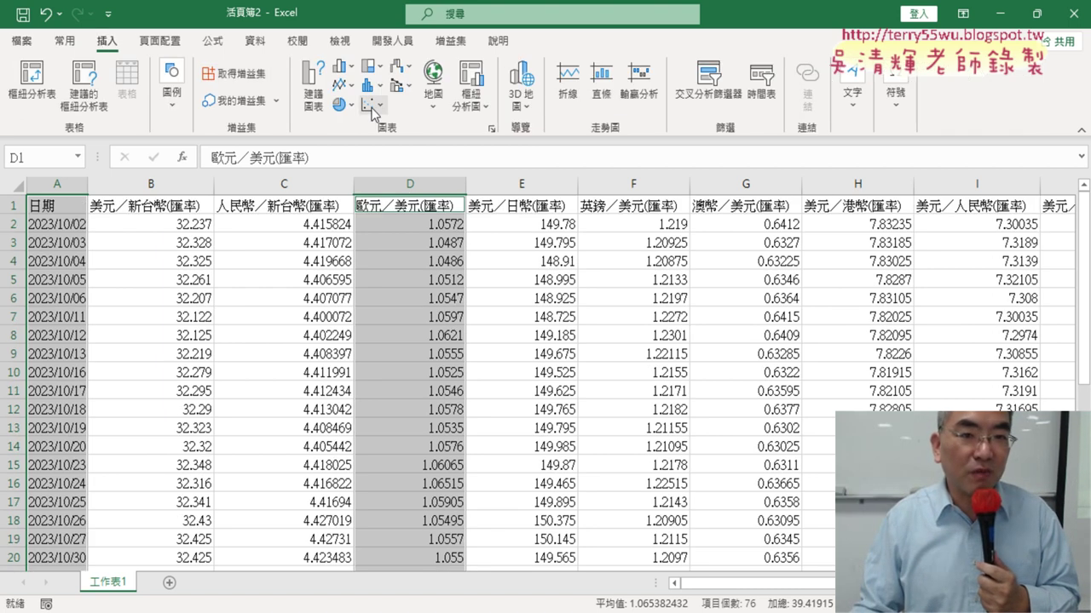
left_click(353, 86)
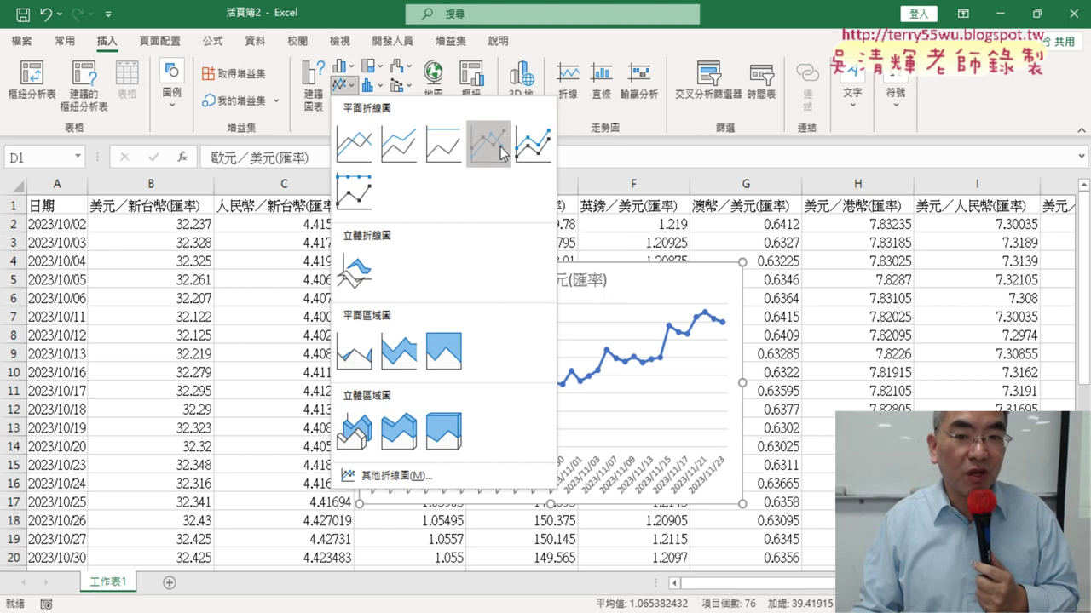
left_click(500, 147)
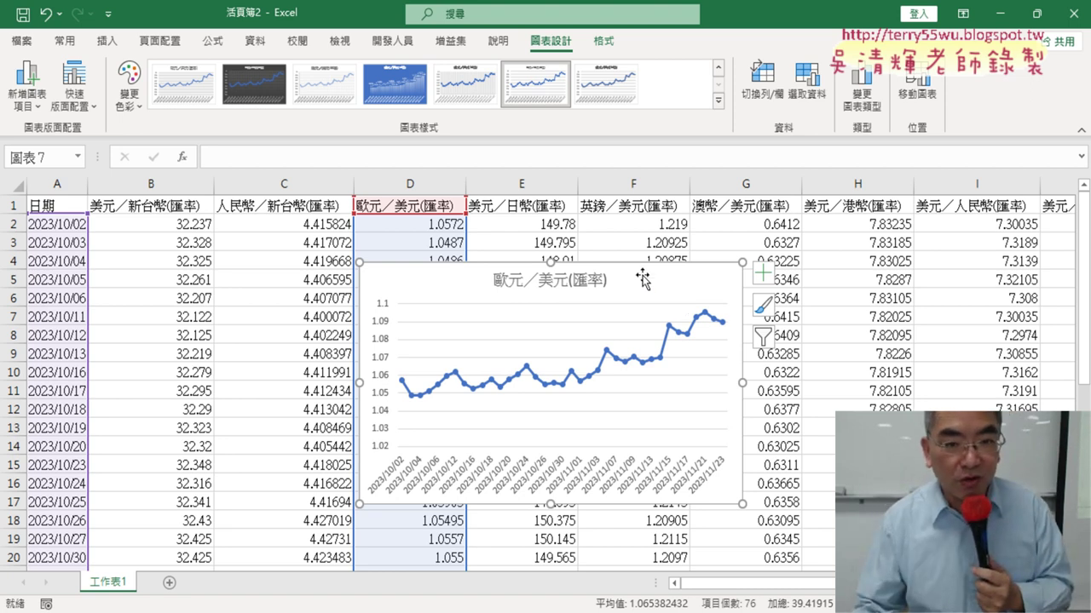
key("Delete")
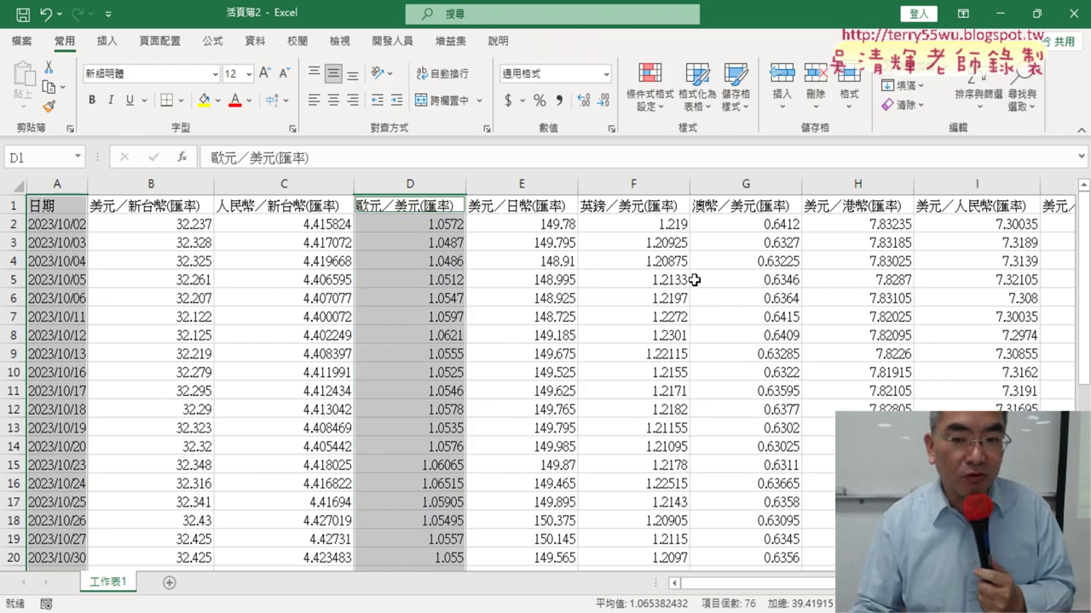
Step: Select the 美元／新台幣(匯率) and 人民幣／新台幣(匯率) charts together and delete both
left_click_drag(825, 586, 961, 586)
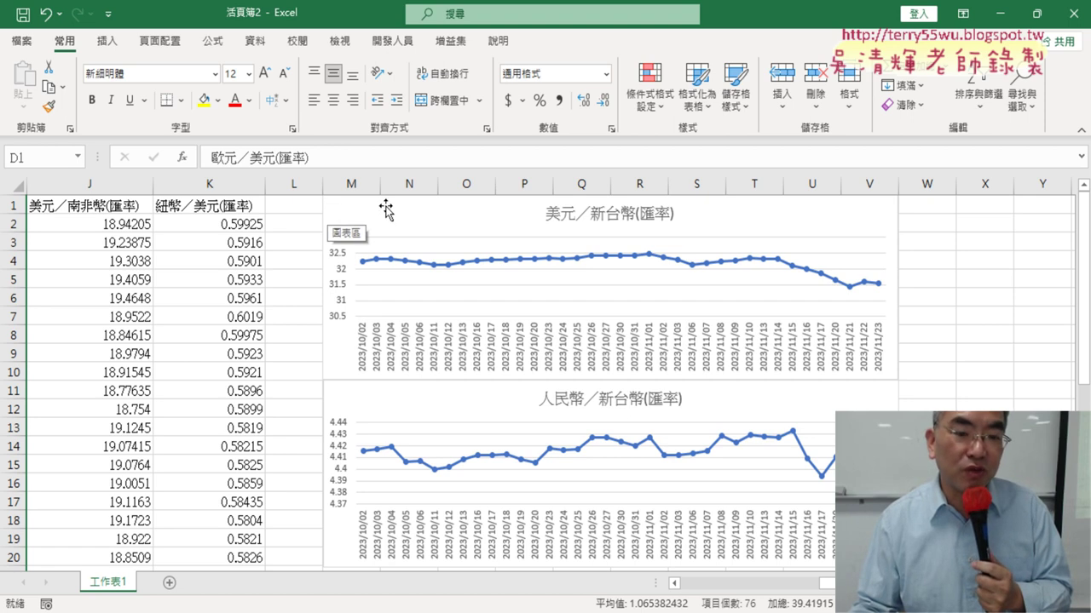
left_click(336, 211)
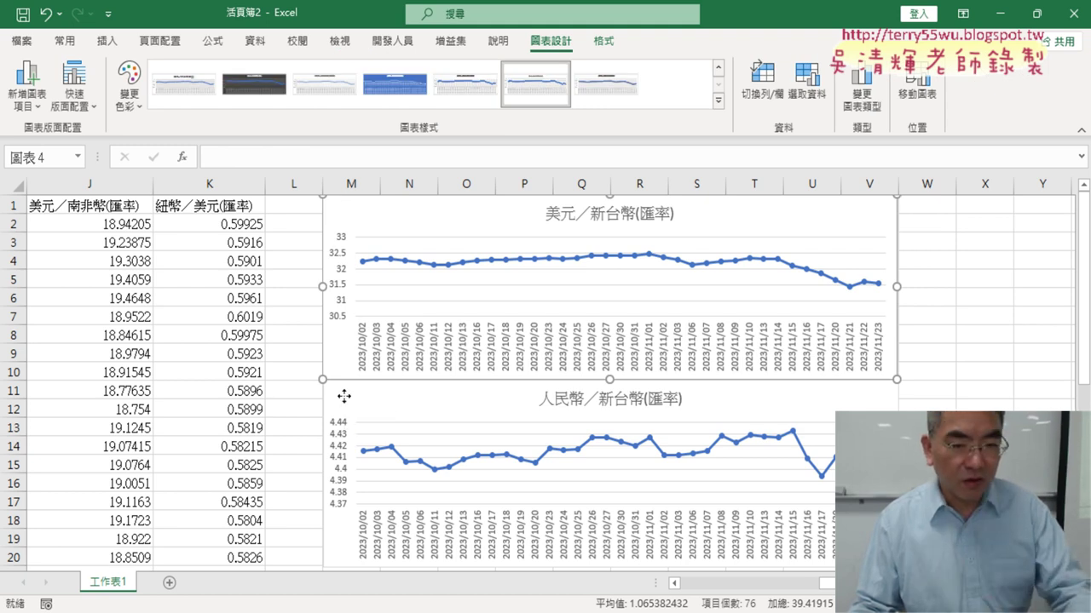
left_click(345, 400, "ctrl")
key("Delete")
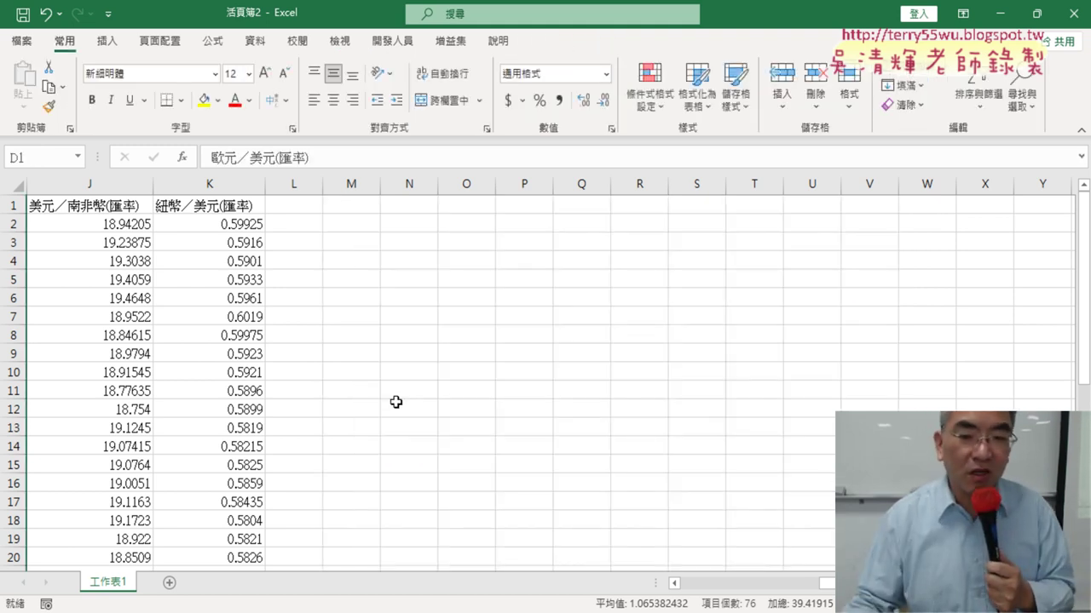
scroll(350, 414, "left", 3)
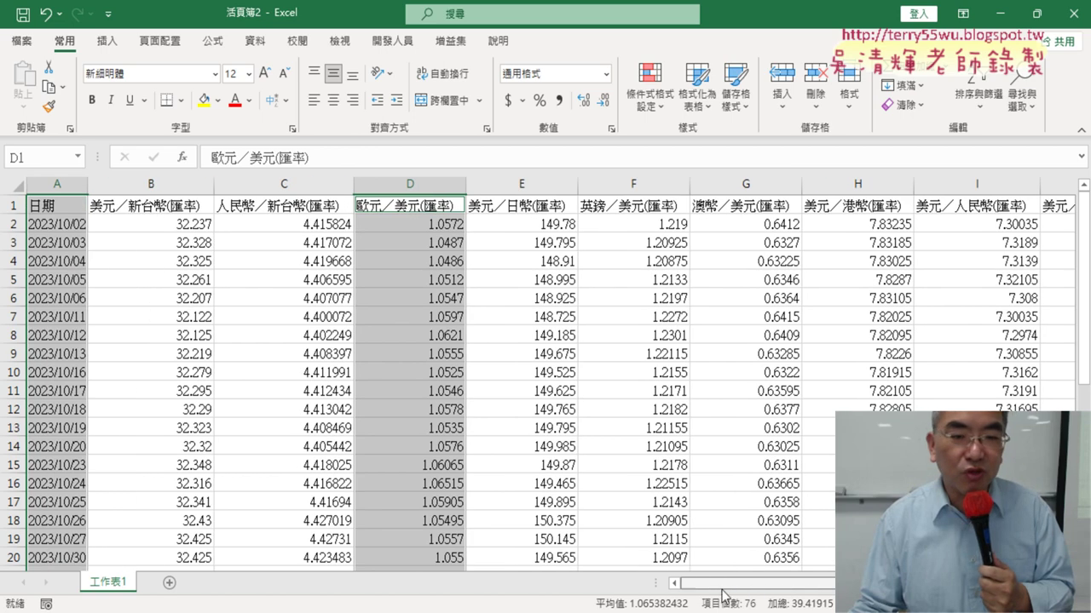
left_click(253, 351)
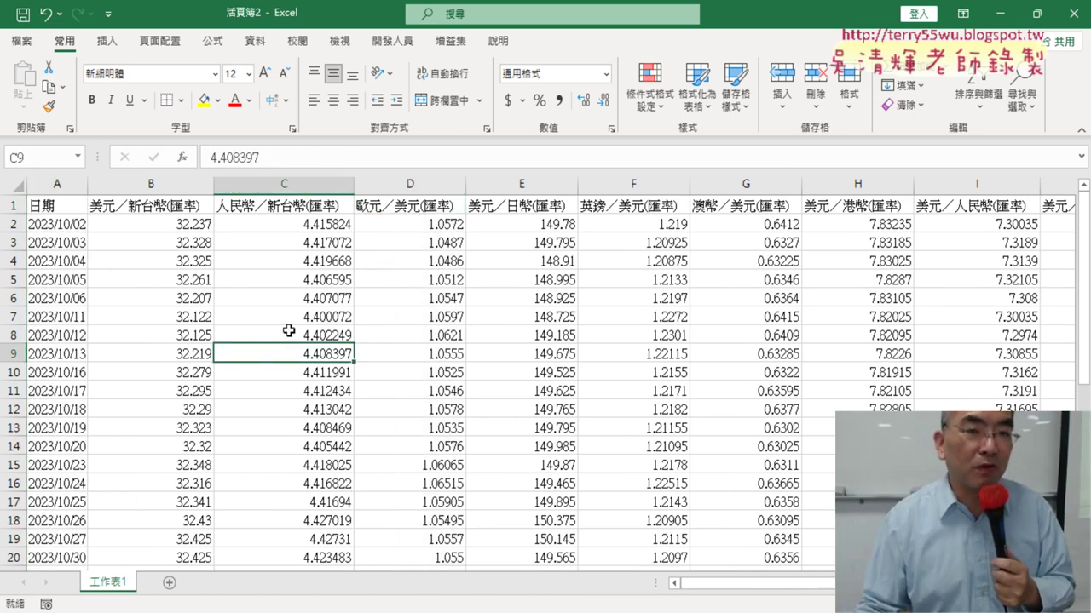
left_click(391, 41)
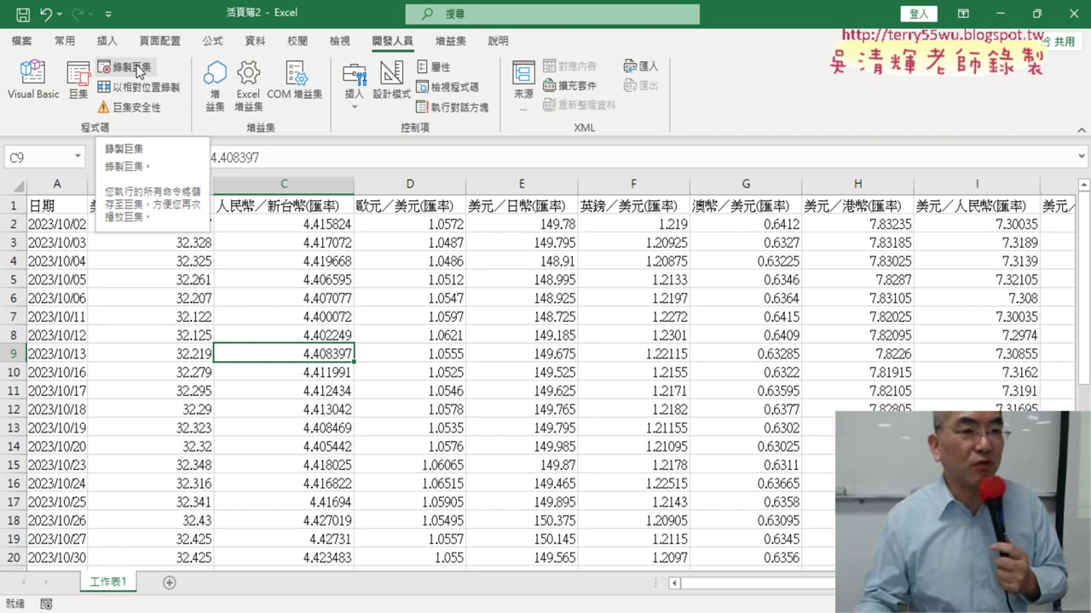
left_click(107, 40)
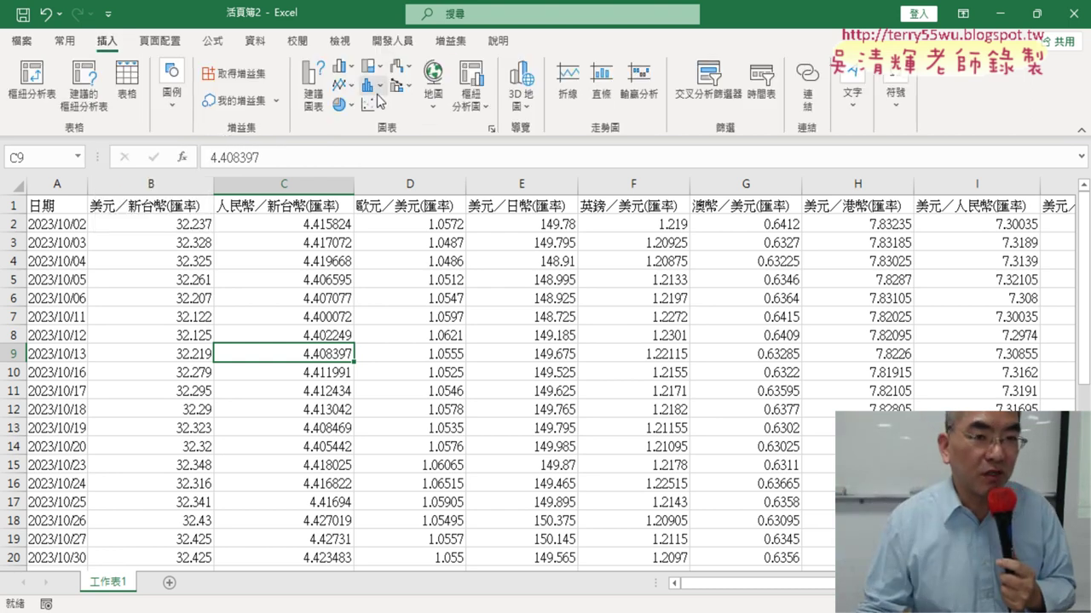
left_click(351, 86)
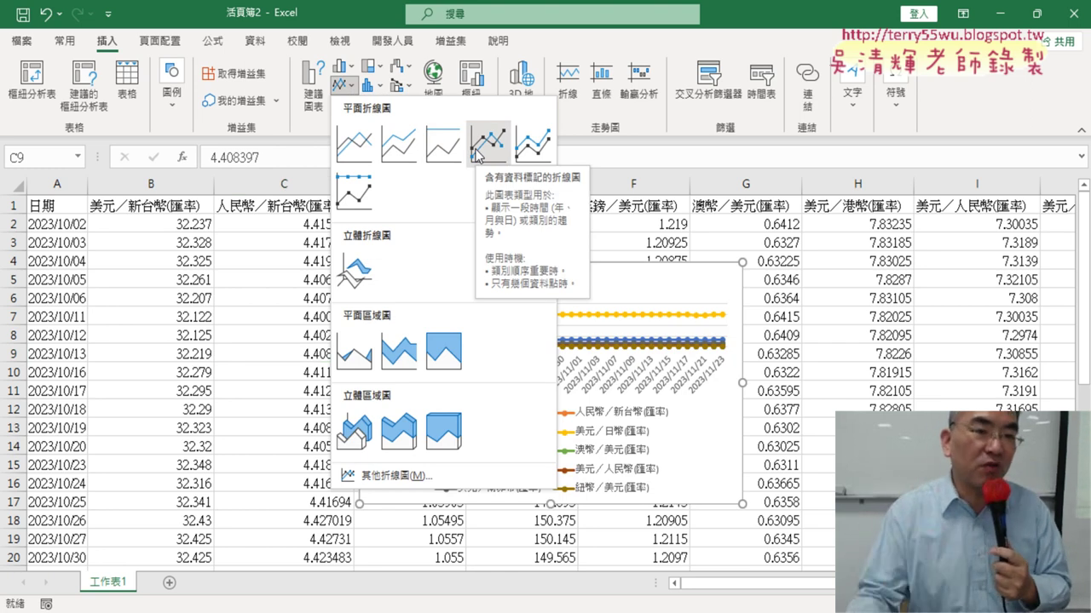
left_click(142, 273)
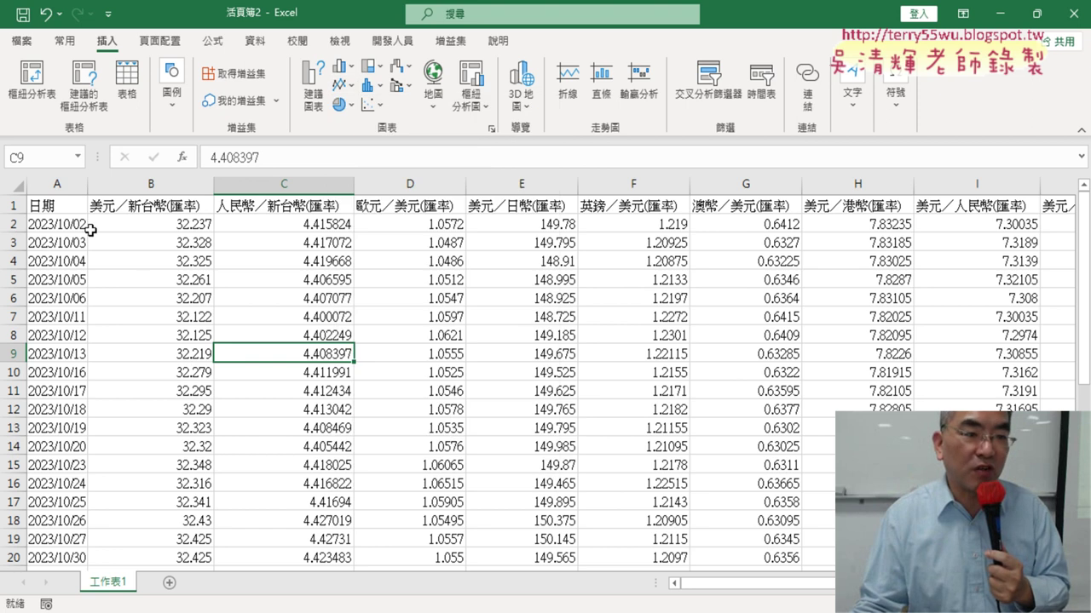
left_click(43, 205)
Step: Extend the selection from A1 down to B38 to cover the dates and USD/TWD rates
scroll(80, 385, "down", 4)
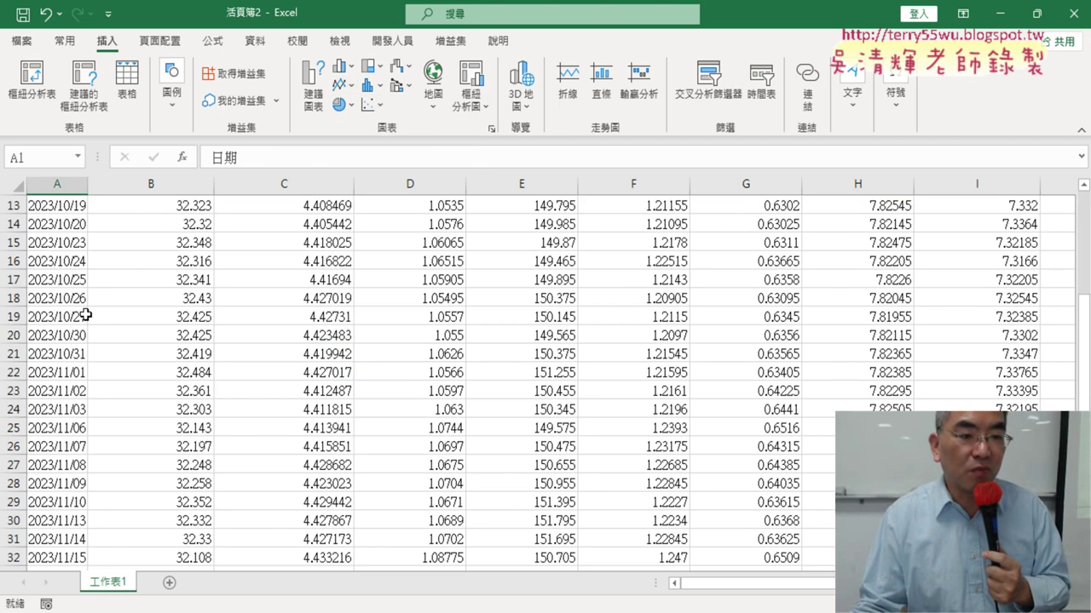
scroll(101, 347, "down", 4)
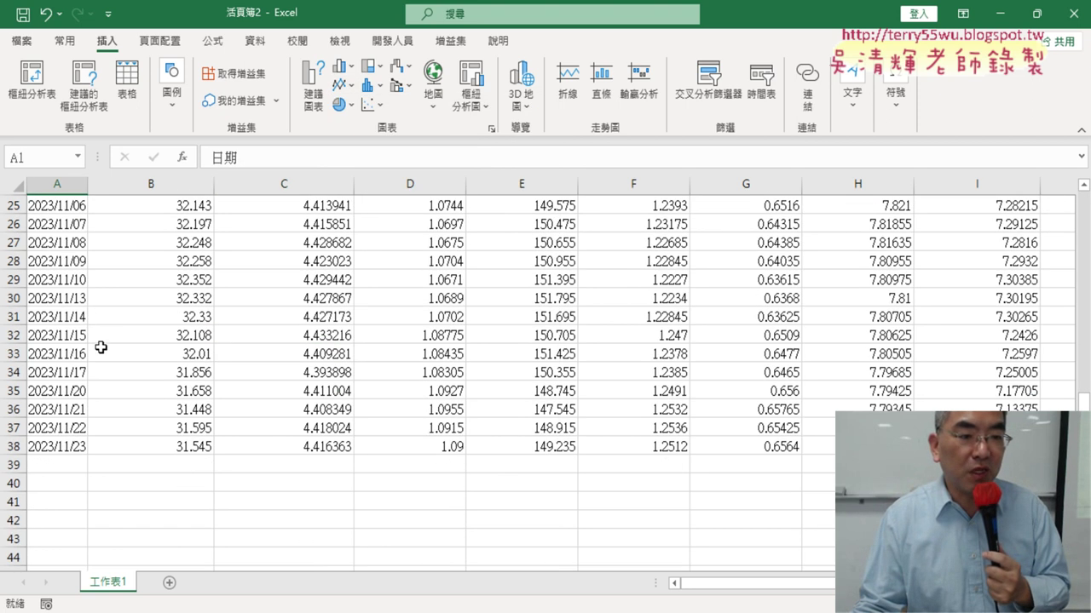
left_click(180, 449, "shift")
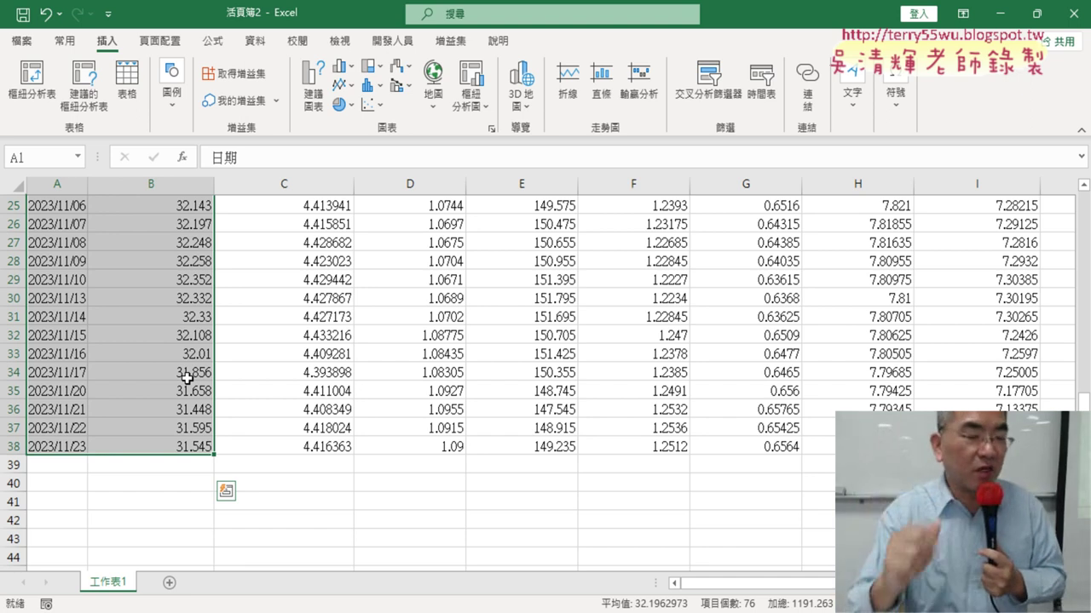
scroll(250, 359, "up", 6)
scroll(249, 359, "up", 2)
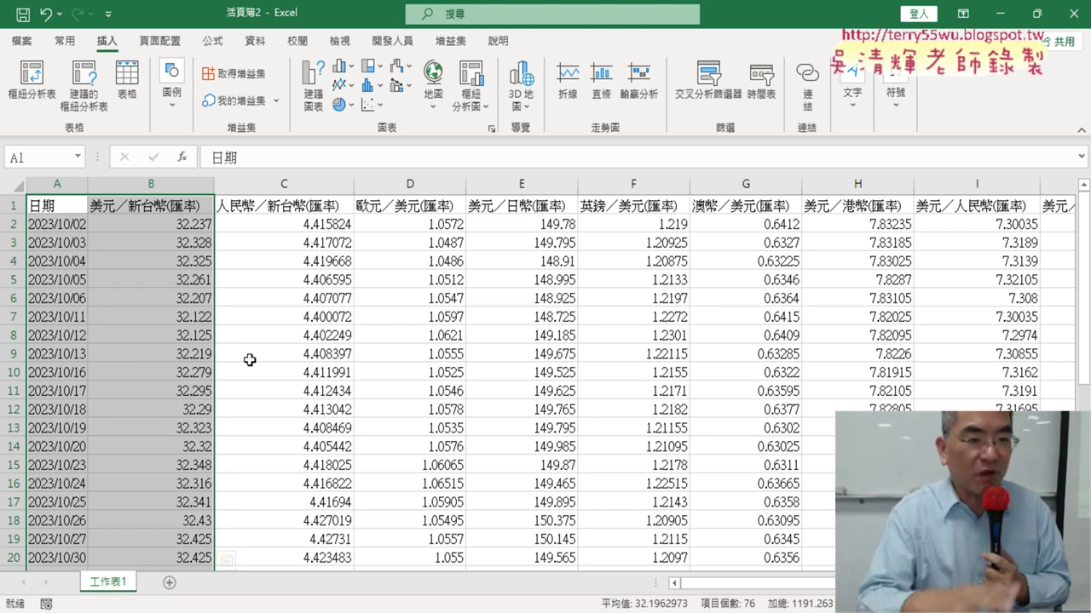
Step: Begin recording a macro named 美元折線圖, stored in This Workbook
left_click(384, 44)
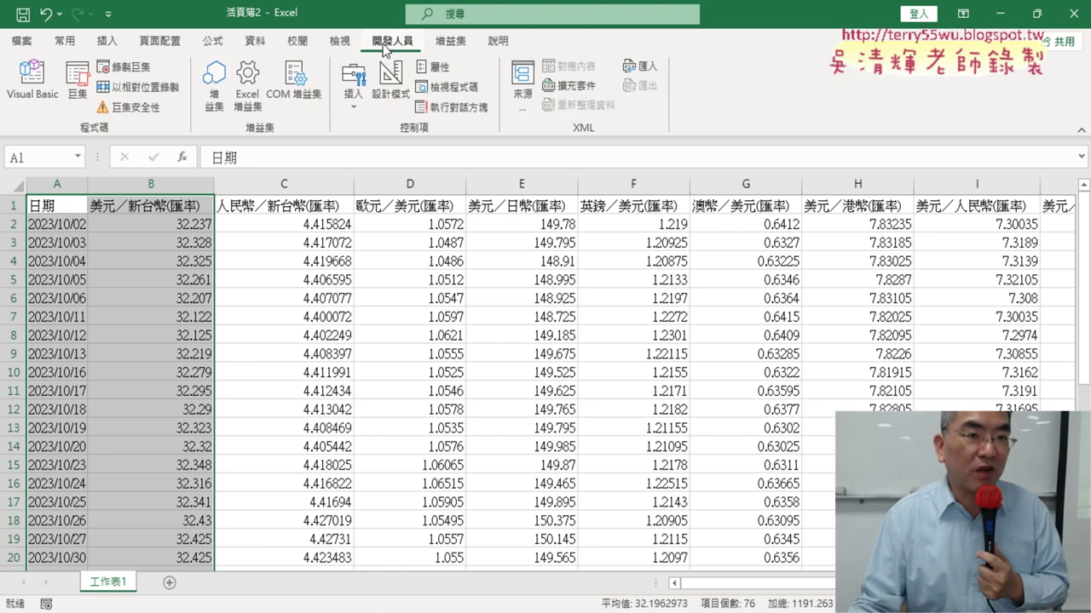
left_click(120, 67)
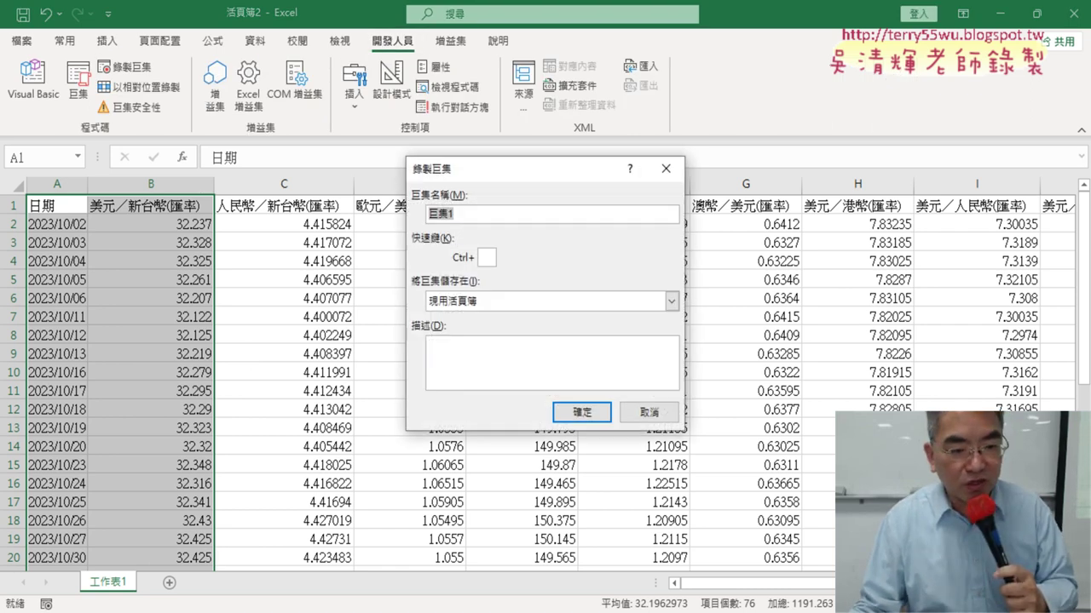
type("ㄇ")
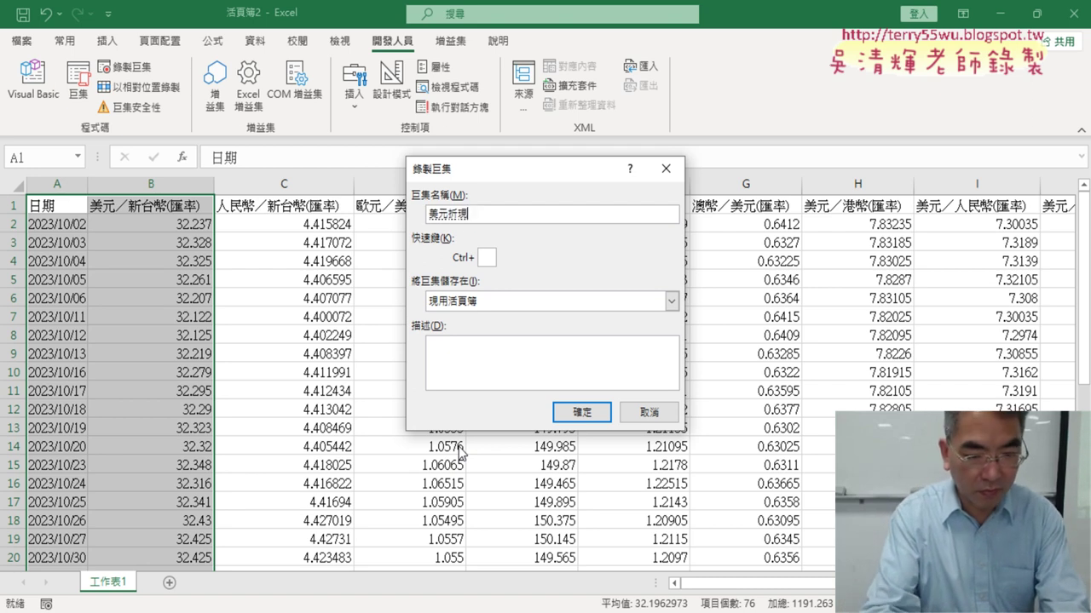
type("圖")
key("Return")
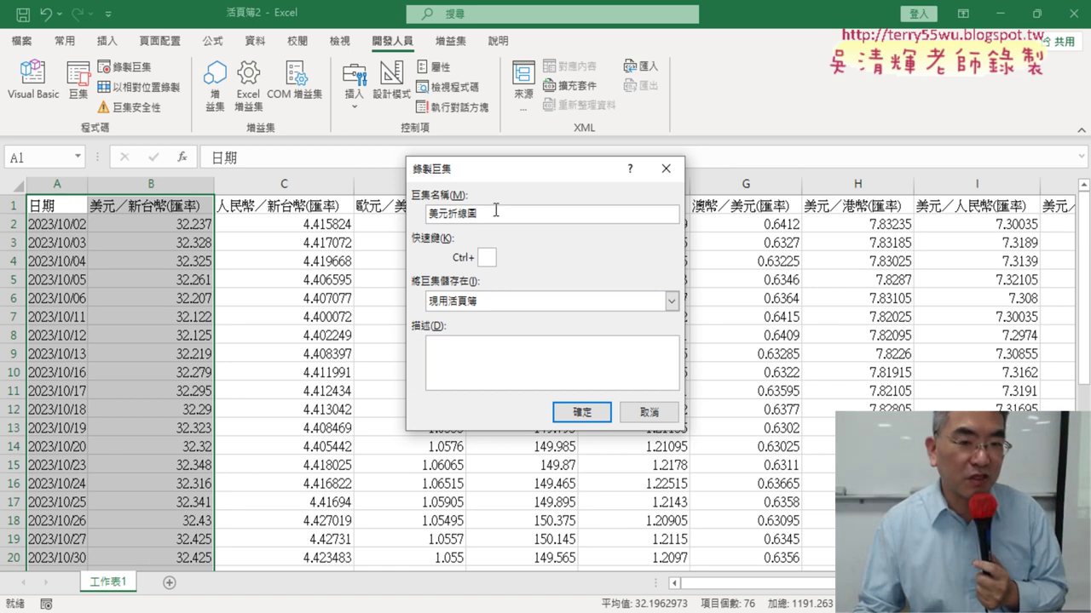
left_click_drag(495, 210, 410, 215)
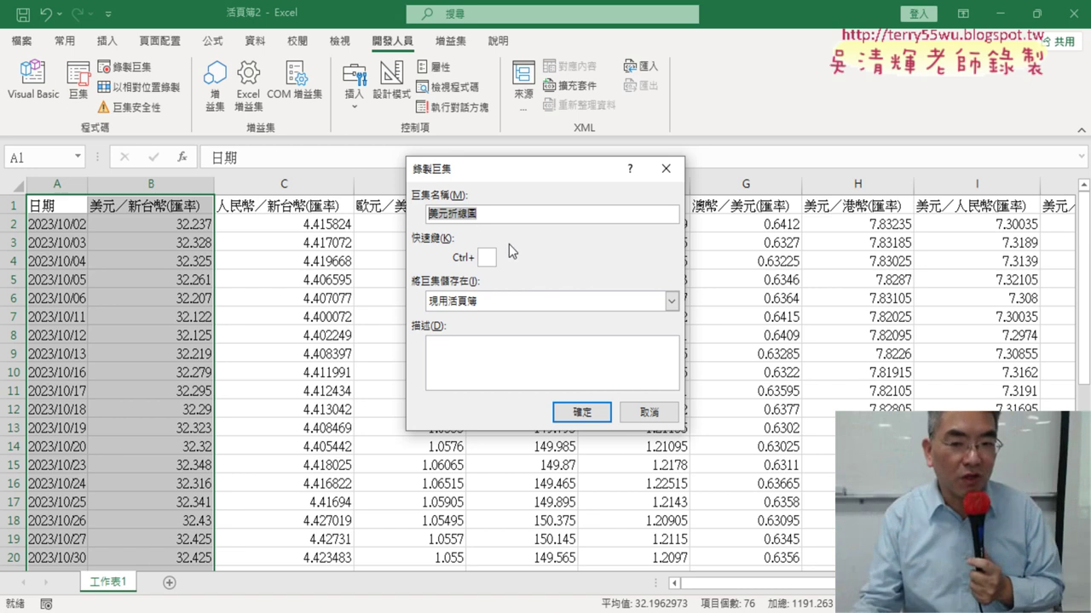
left_click(581, 412)
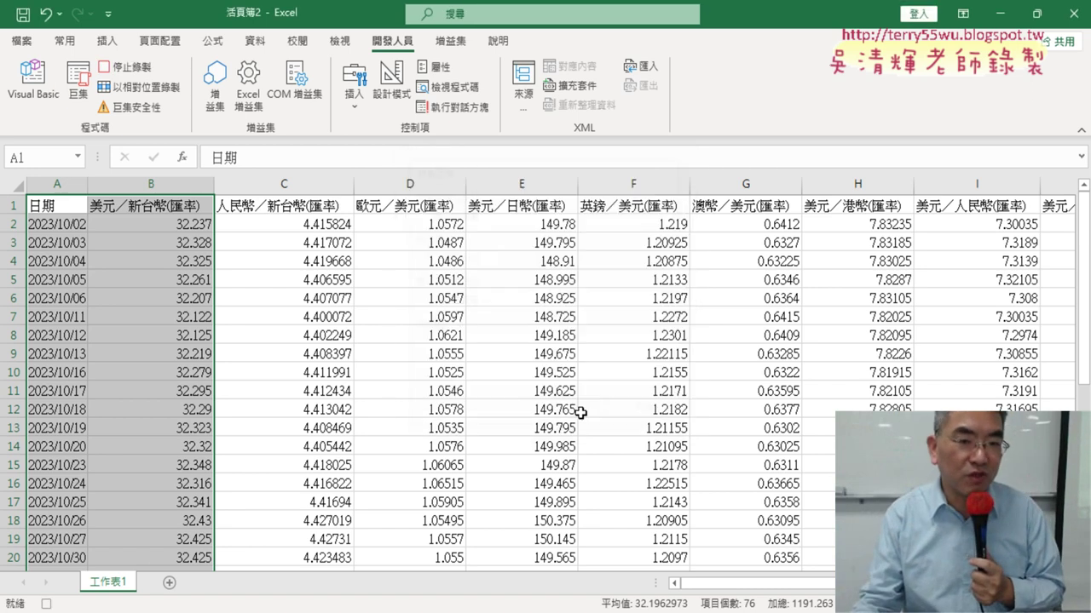
Step: Insert a Line with Markers chart of the selected 美元／新台幣(匯率) rates
left_click(108, 42)
left_click(352, 85)
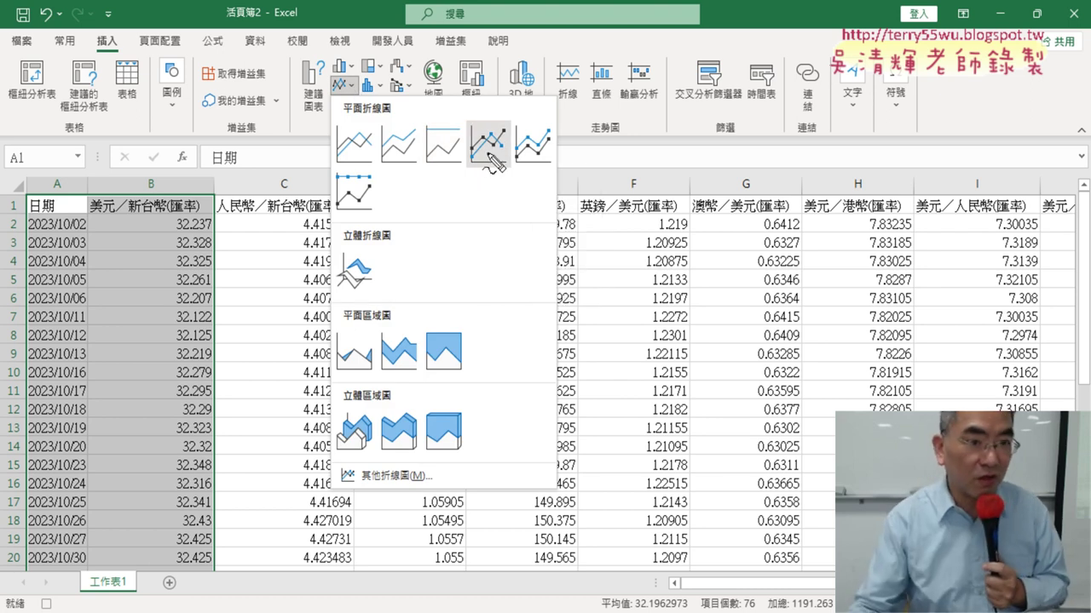
left_click_drag(109, 23, 128, 30)
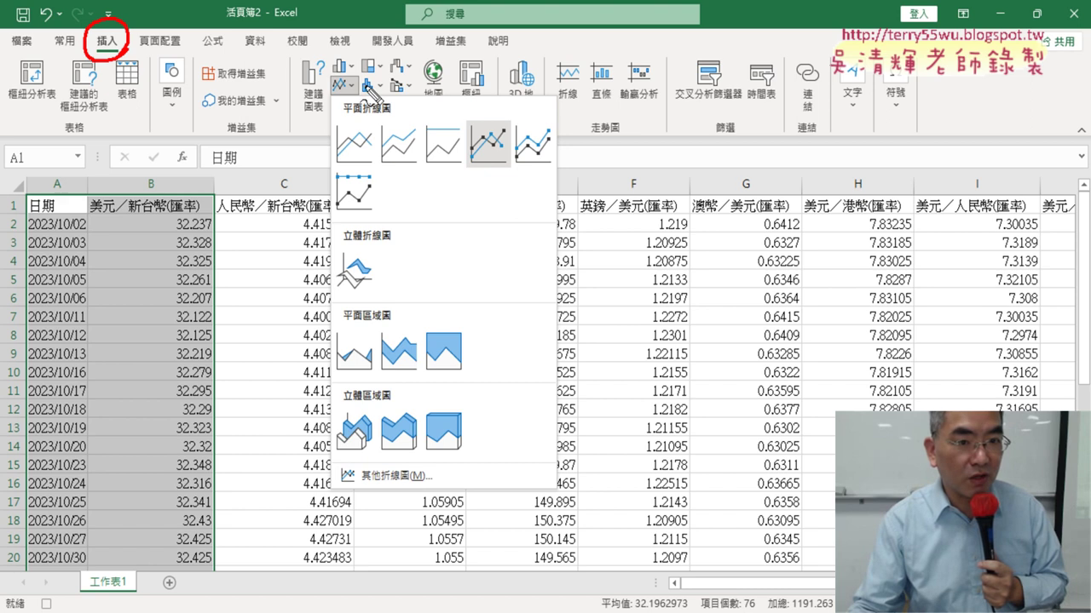
left_click_drag(323, 97, 339, 101)
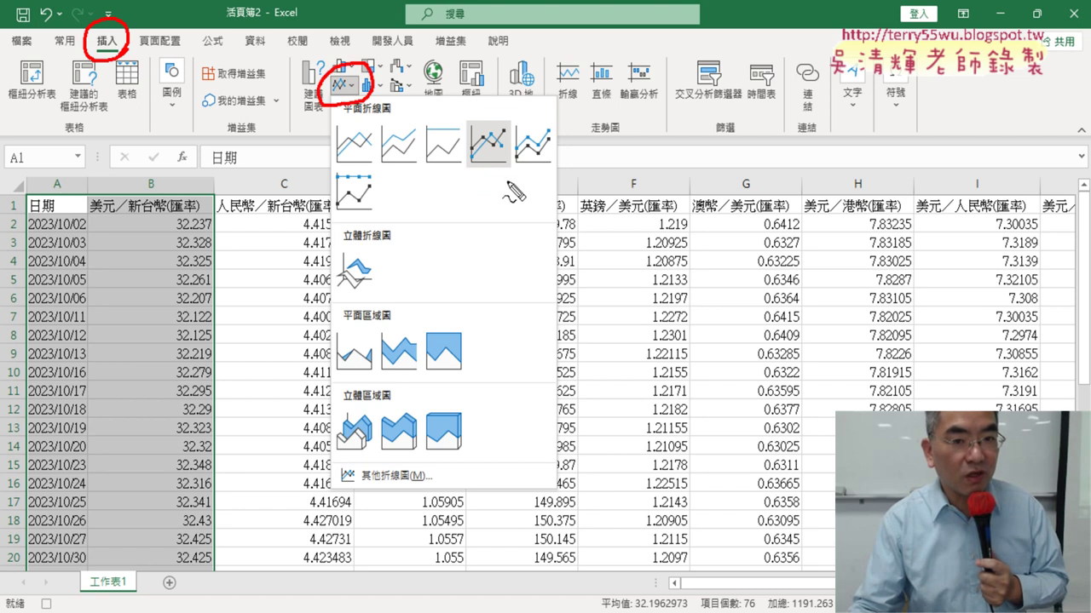
mouse_move(494, 186)
left_mouse_down()
mouse_move(535, 162)
mouse_move(488, 191)
left_mouse_up()
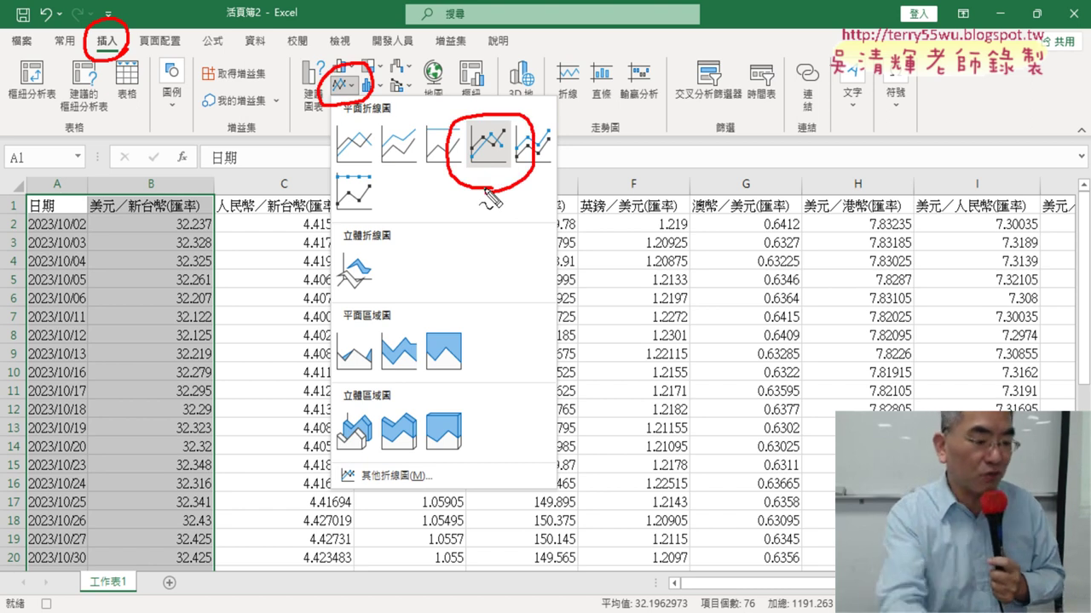
key("Escape")
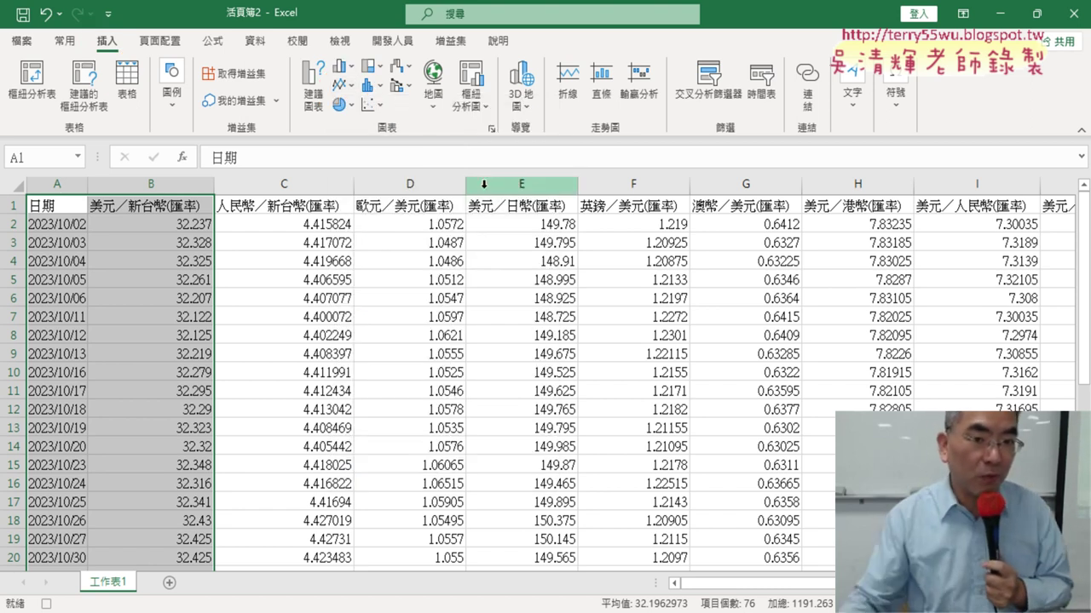
left_click(341, 84)
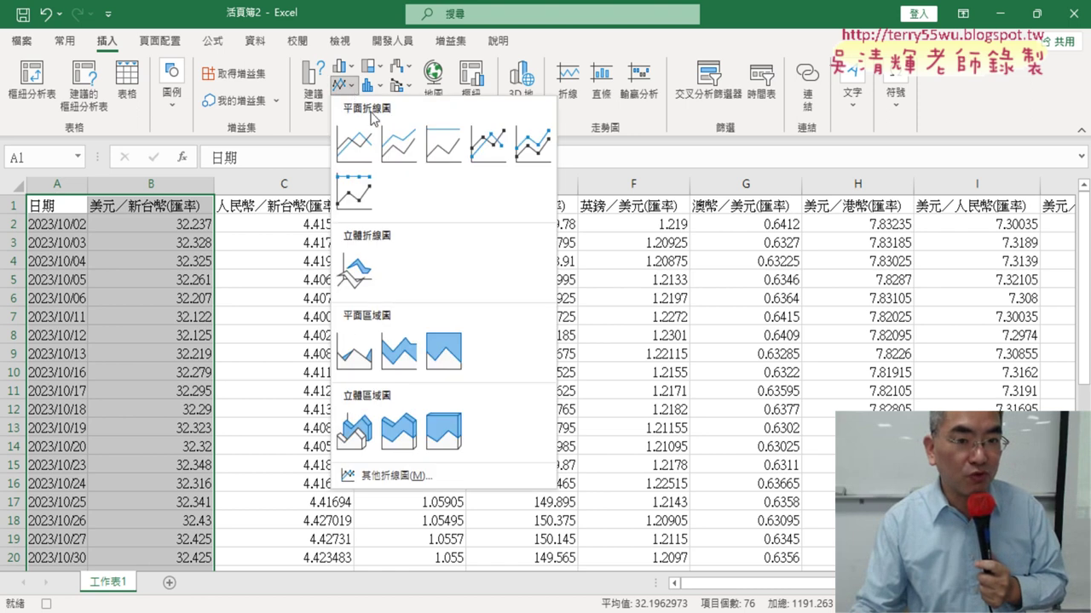
left_click(499, 149)
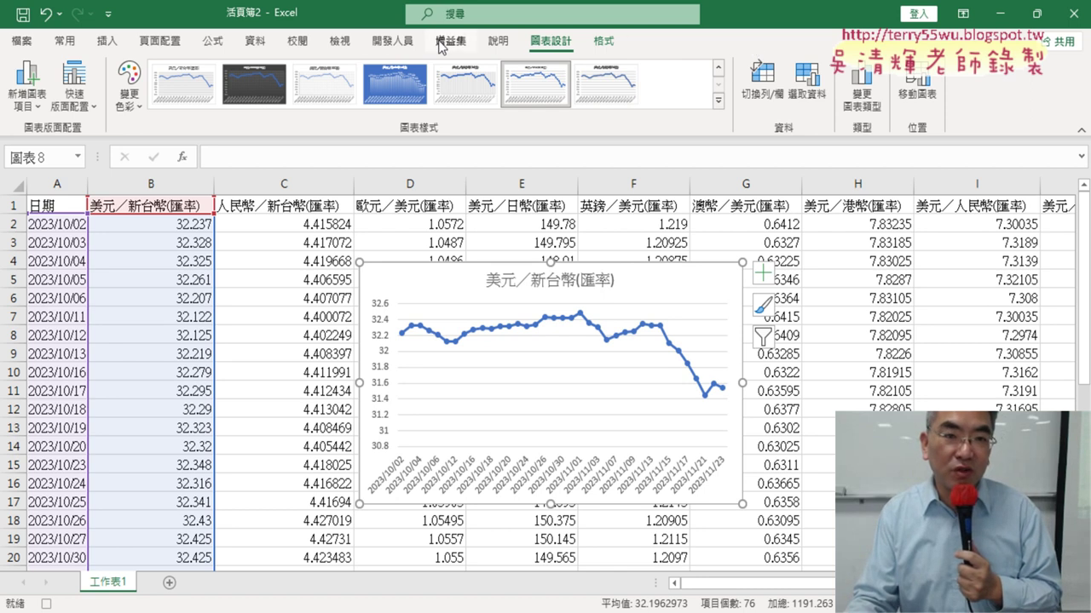
Step: Stop the 美元折線圖 macro recording and delete the test chart
left_click(398, 48)
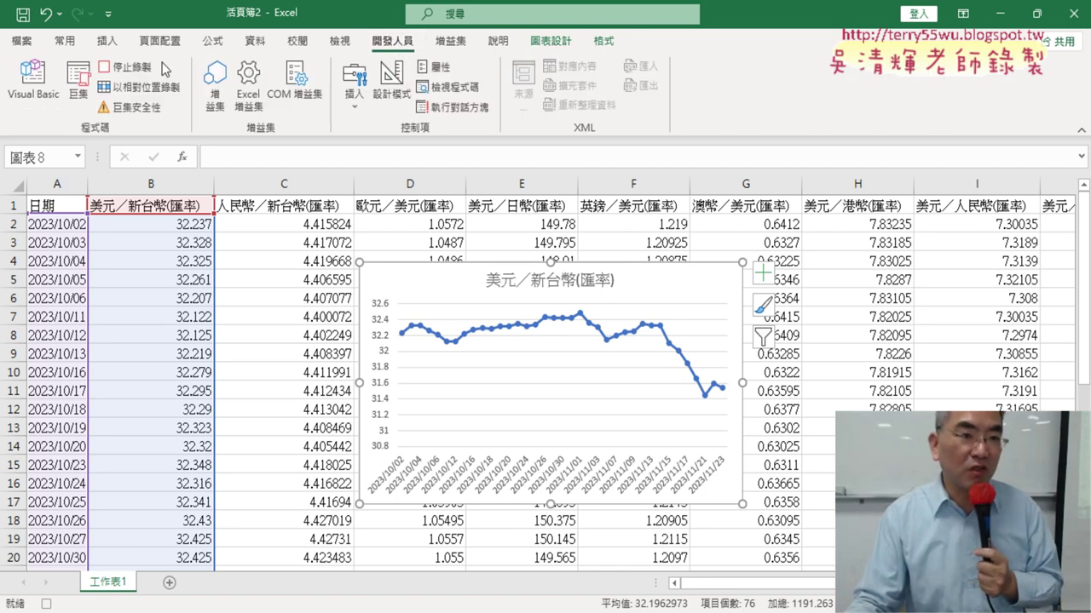
left_click(126, 68)
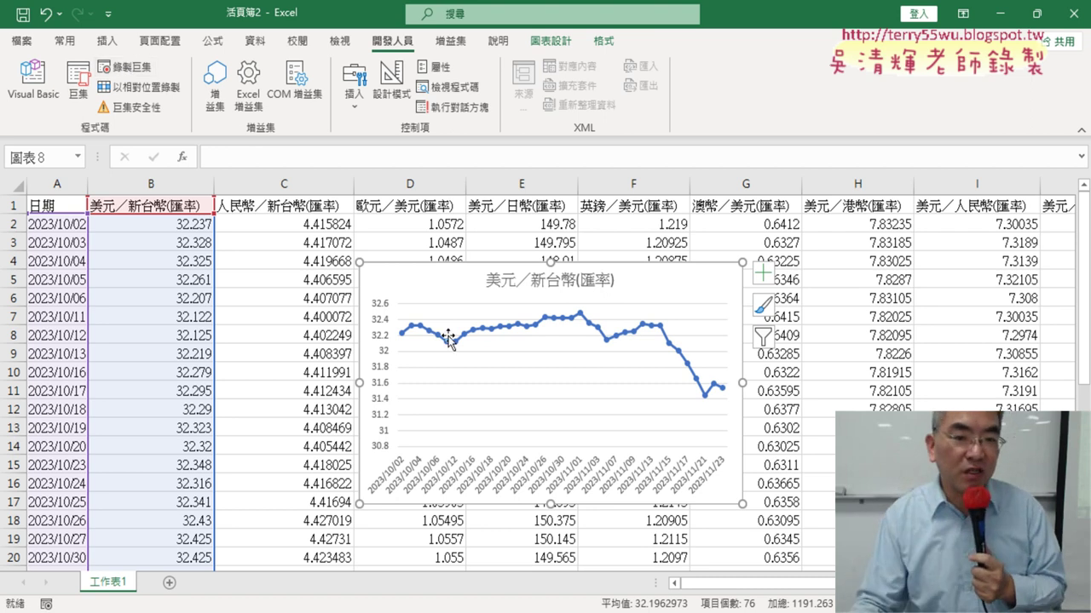
key("Delete")
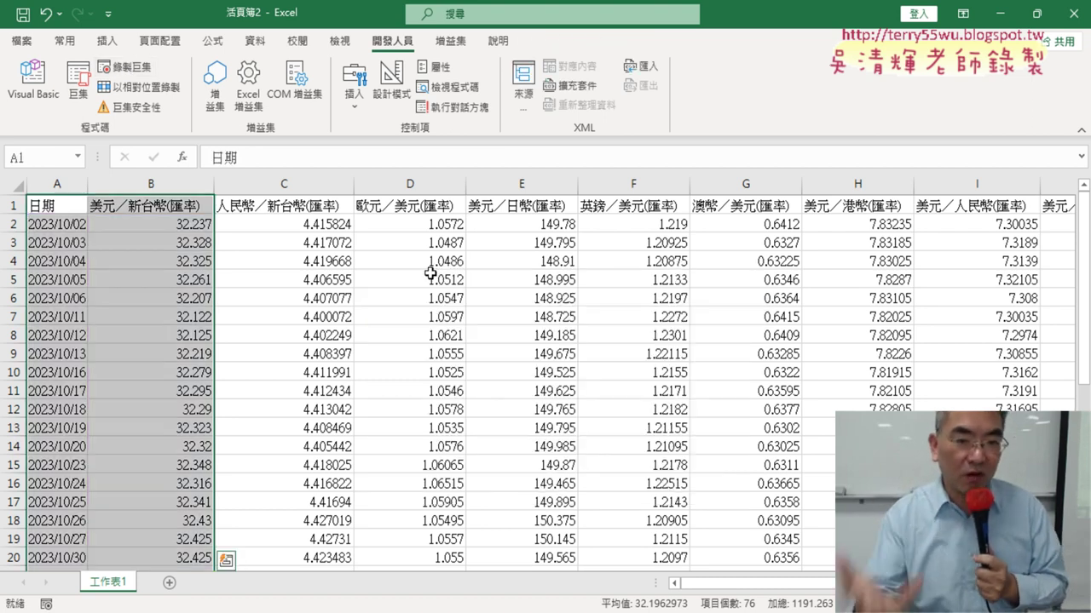
Step: Run the 美元折線圖 macro to regenerate the chart, then delete it
left_click(79, 85)
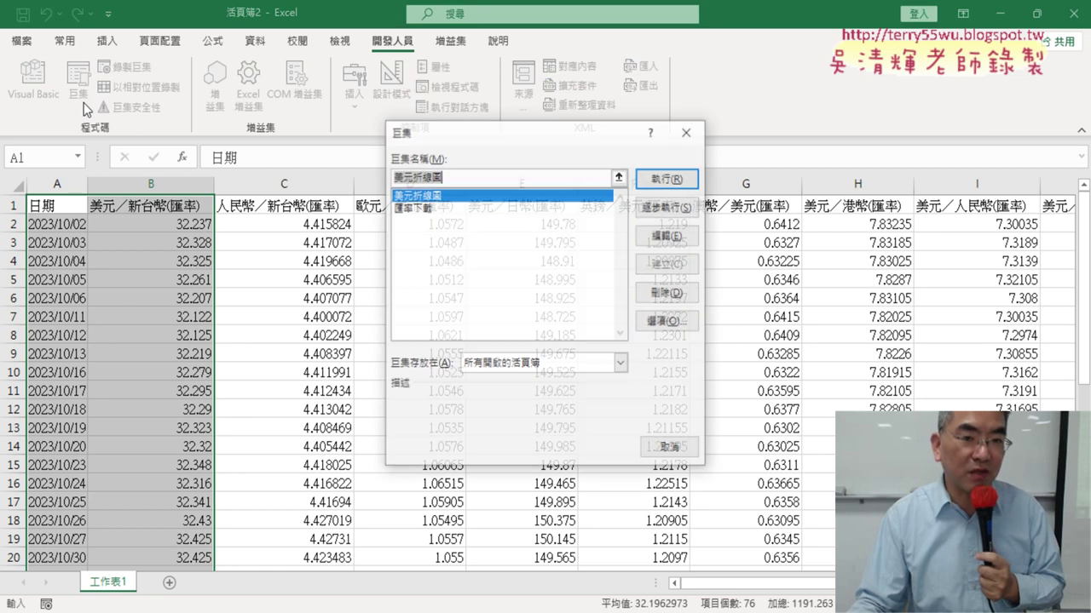
left_click(660, 181)
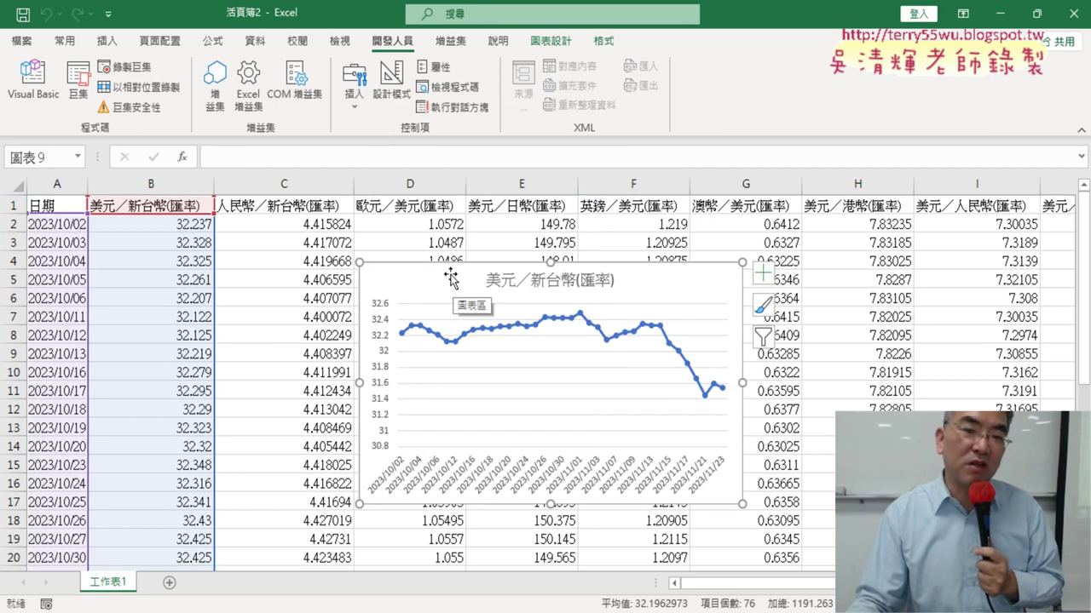
key("Delete")
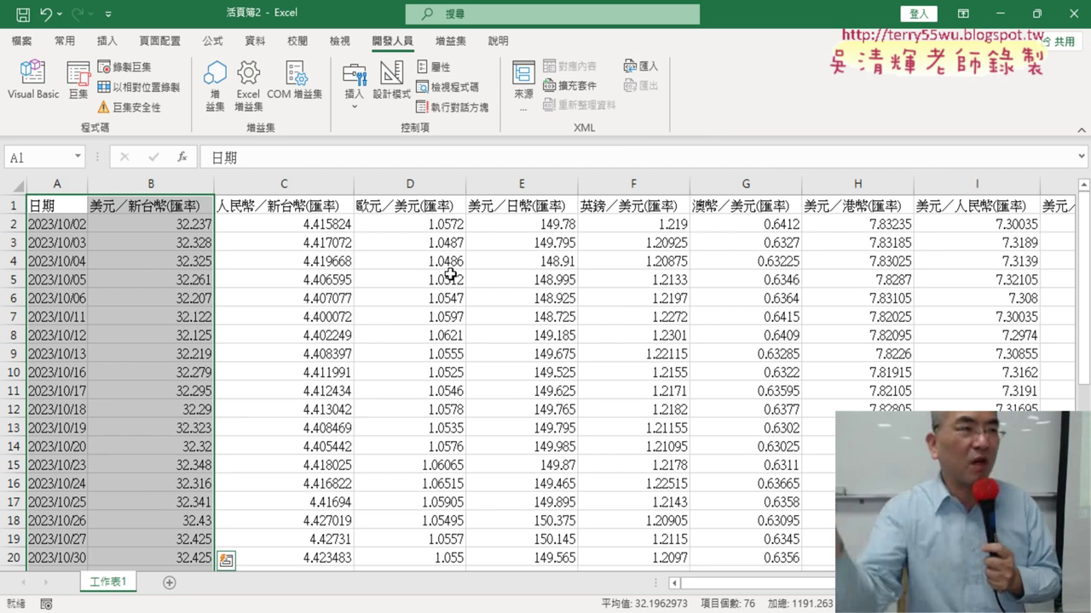
Step: Open the 美元折線圖 macro code and delete its recorded comment lines
left_click(78, 85)
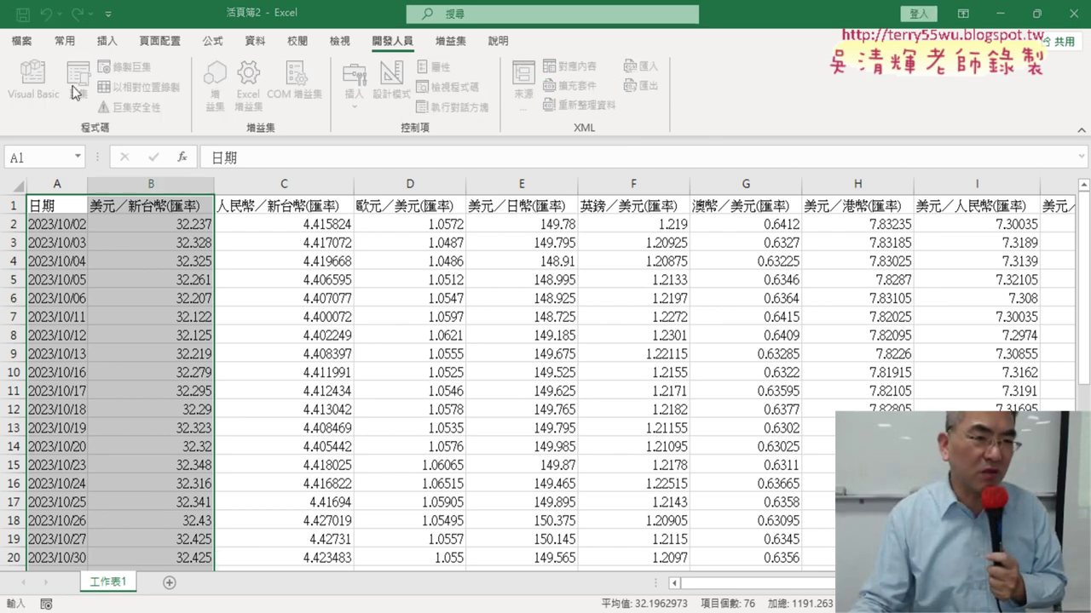
left_click(661, 231)
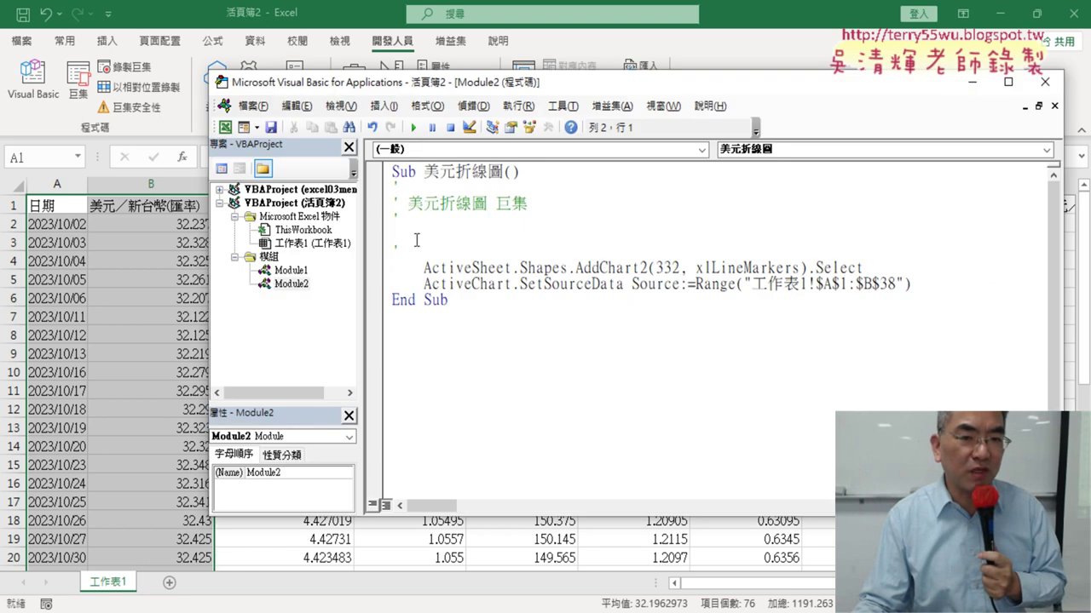
left_click_drag(401, 251, 394, 189)
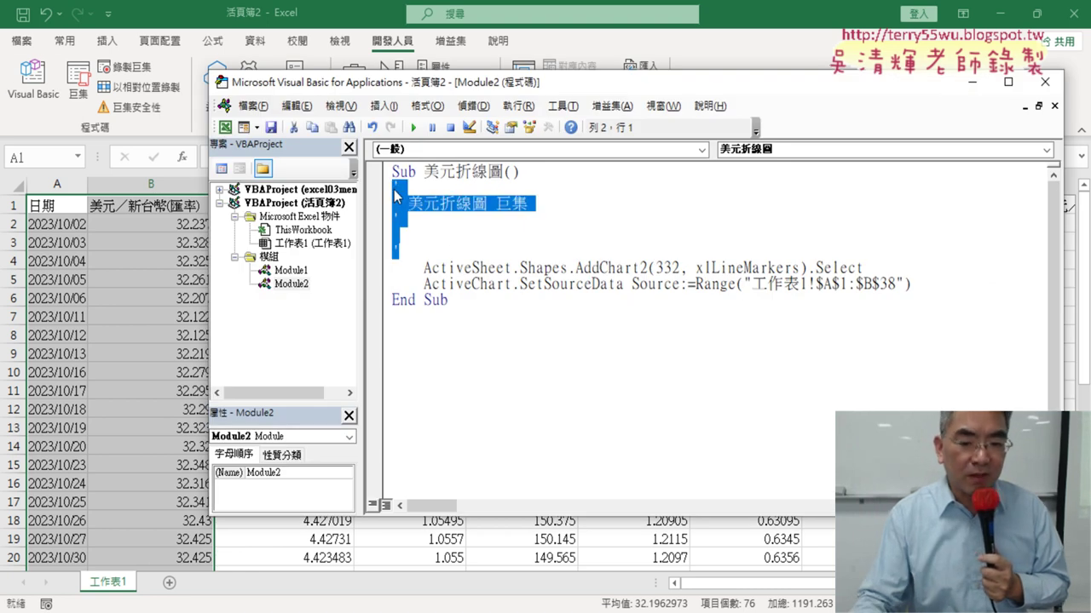
key("Delete")
key("Delete")
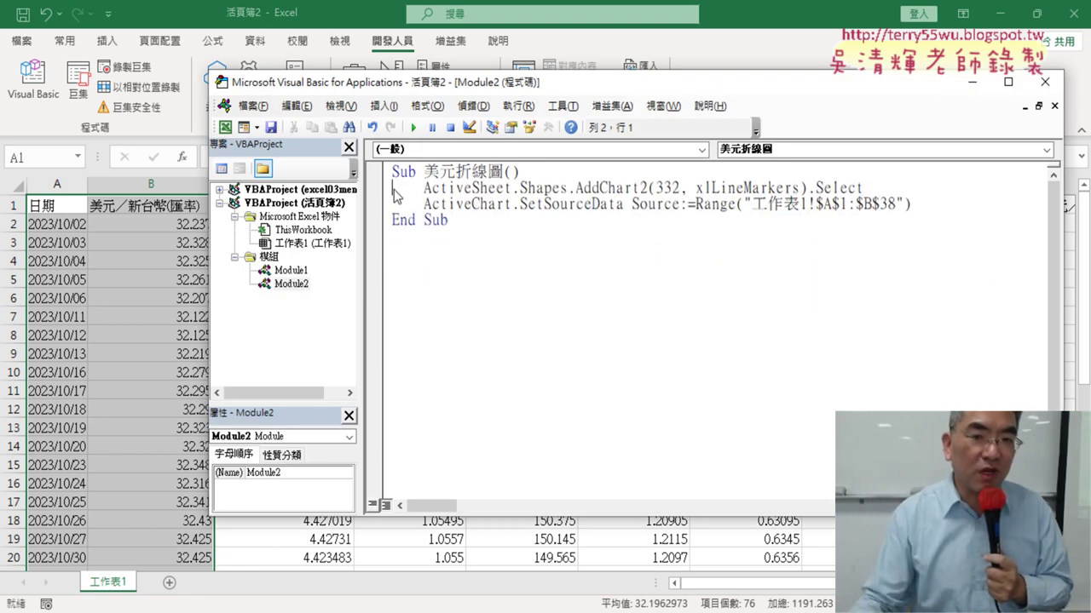
Step: Review the Shapes.AddChart2 call with style 332 and xlLineMarkers, then return to the worksheet
left_click_drag(575, 188, 650, 189)
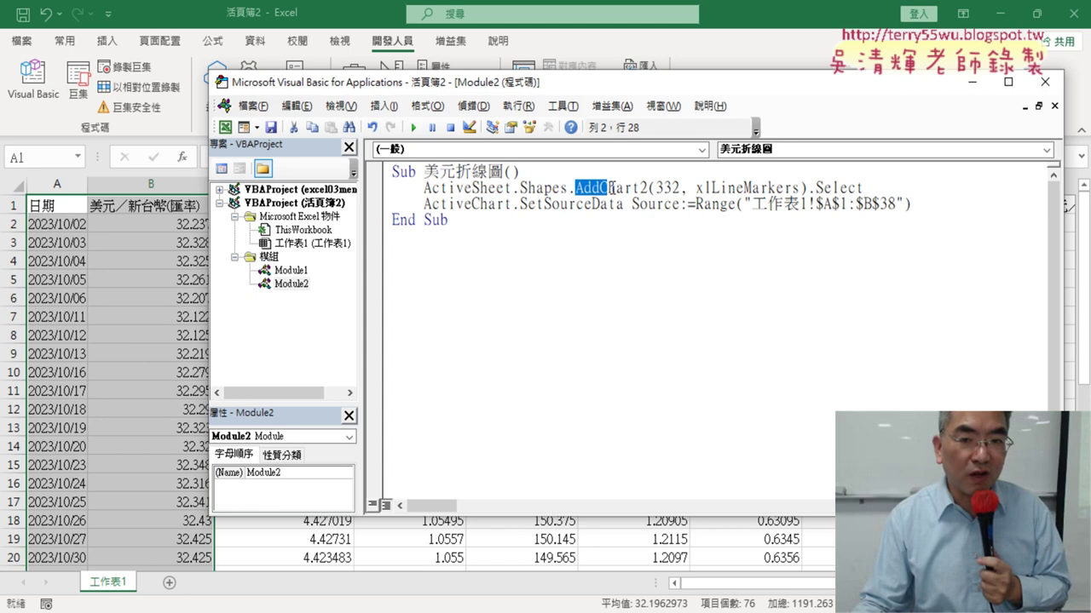
left_click_drag(519, 188, 568, 188)
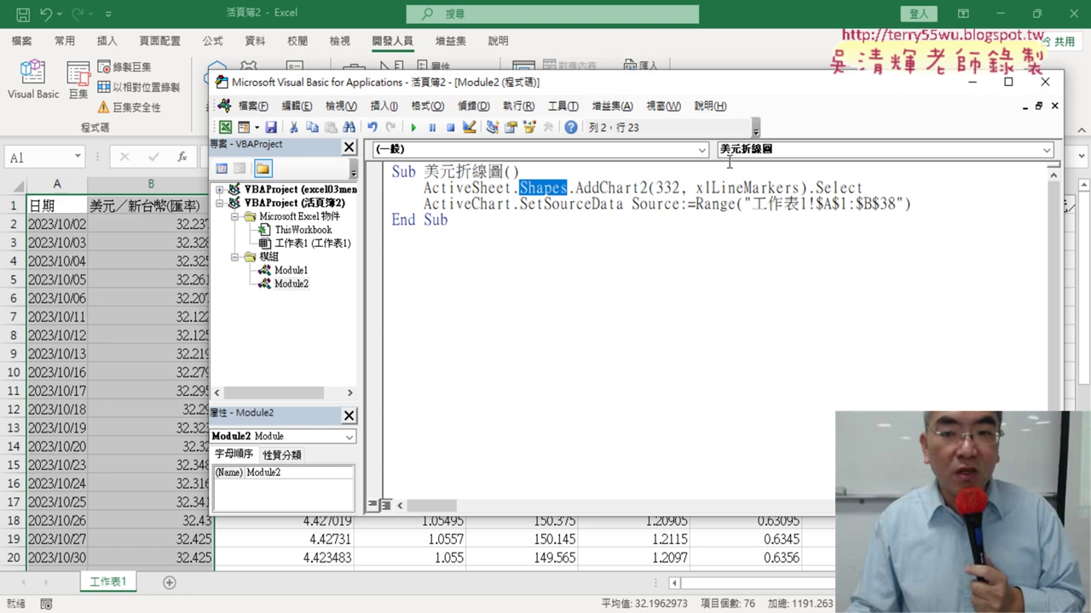
left_click_drag(654, 188, 792, 188)
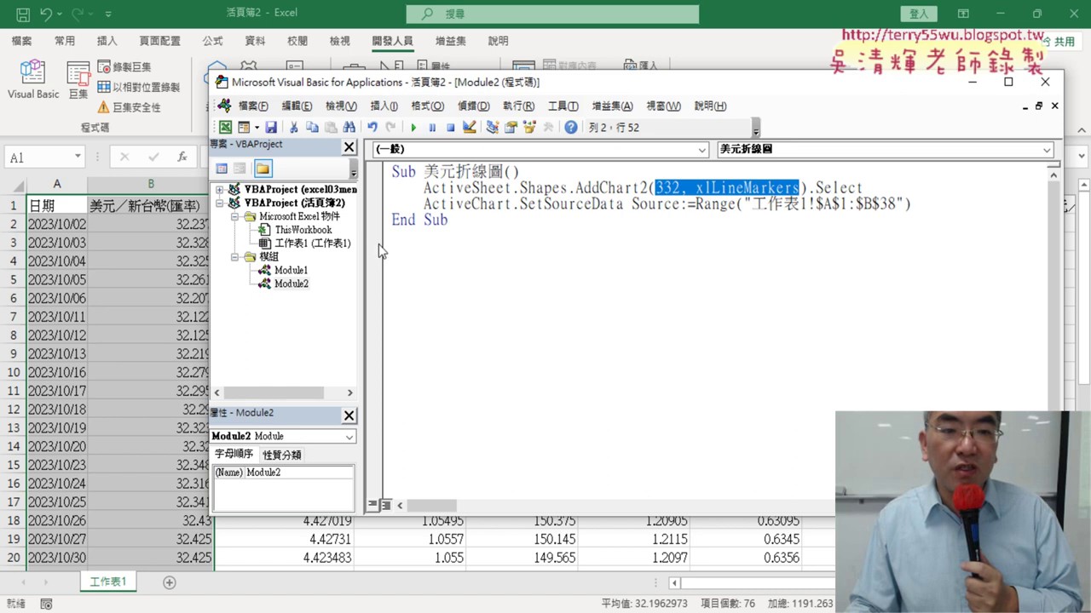
left_click_drag(364, 246, 321, 246)
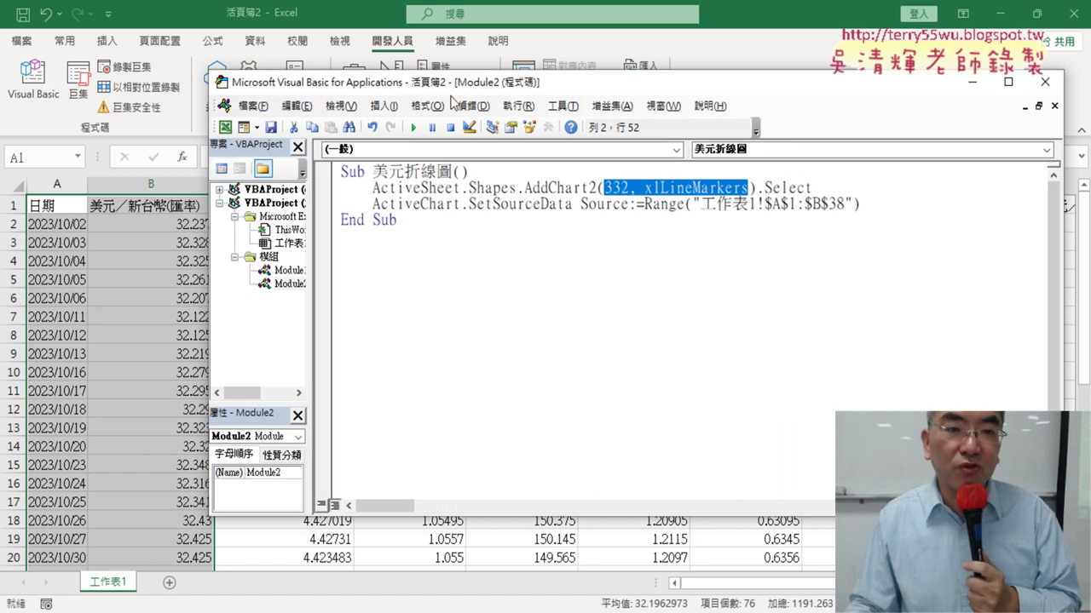
left_click_drag(477, 89, 265, 80)
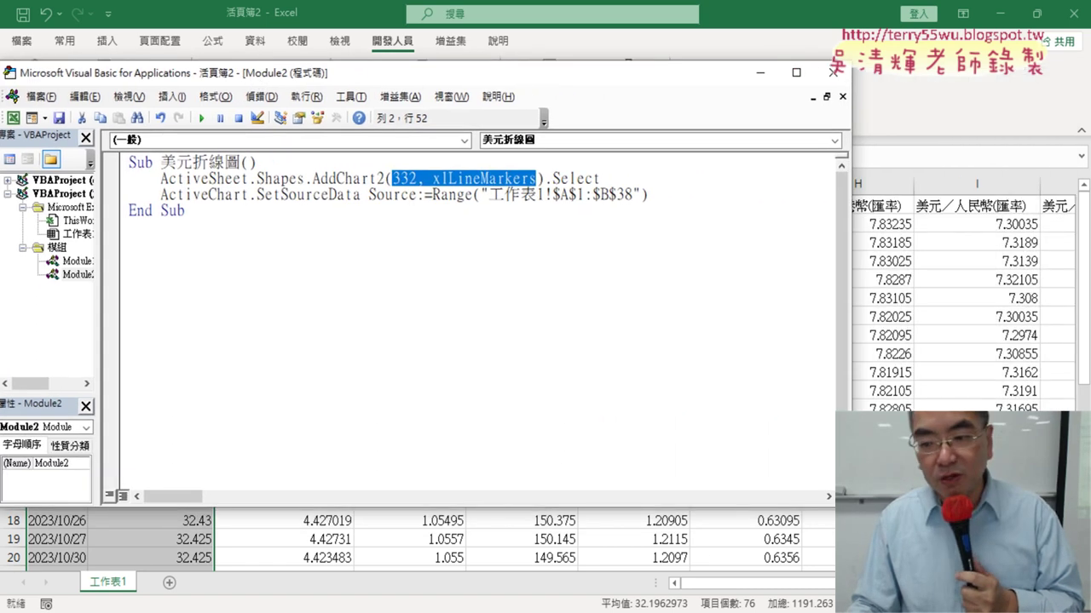
key("alt+F11")
scroll(603, 220, "right", 7)
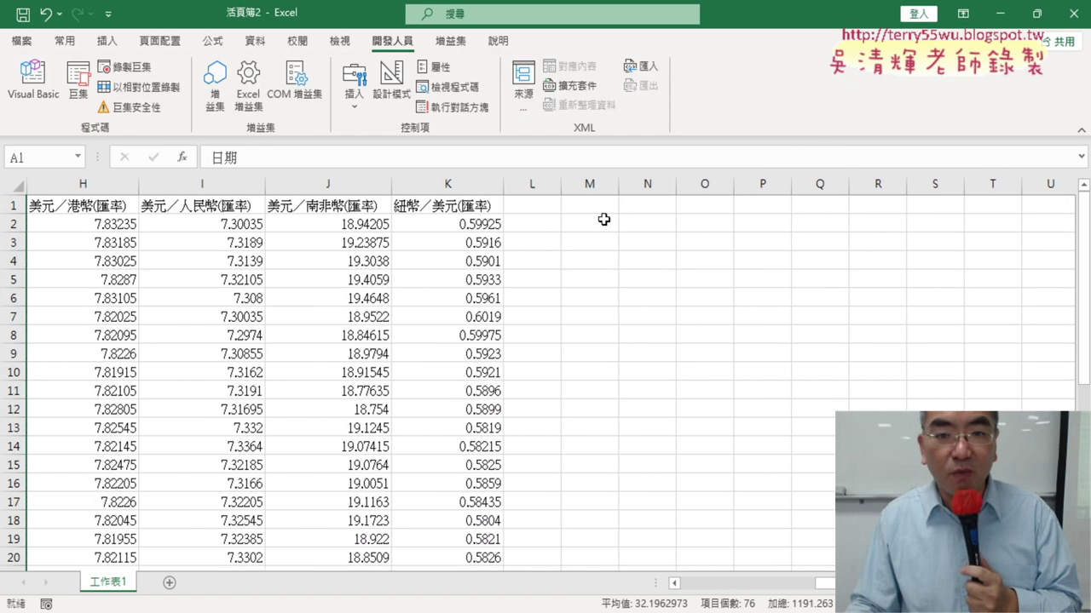
Step: Add Range("M1").Left after xlLineMarkers as the chart's left-position argument
left_click(34, 81)
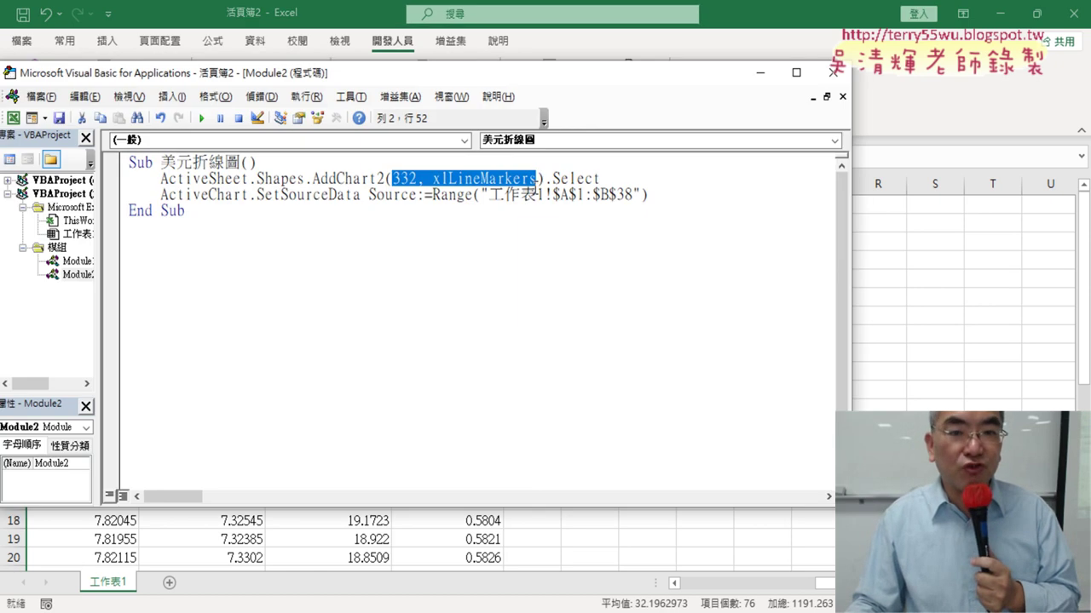
left_click(535, 181)
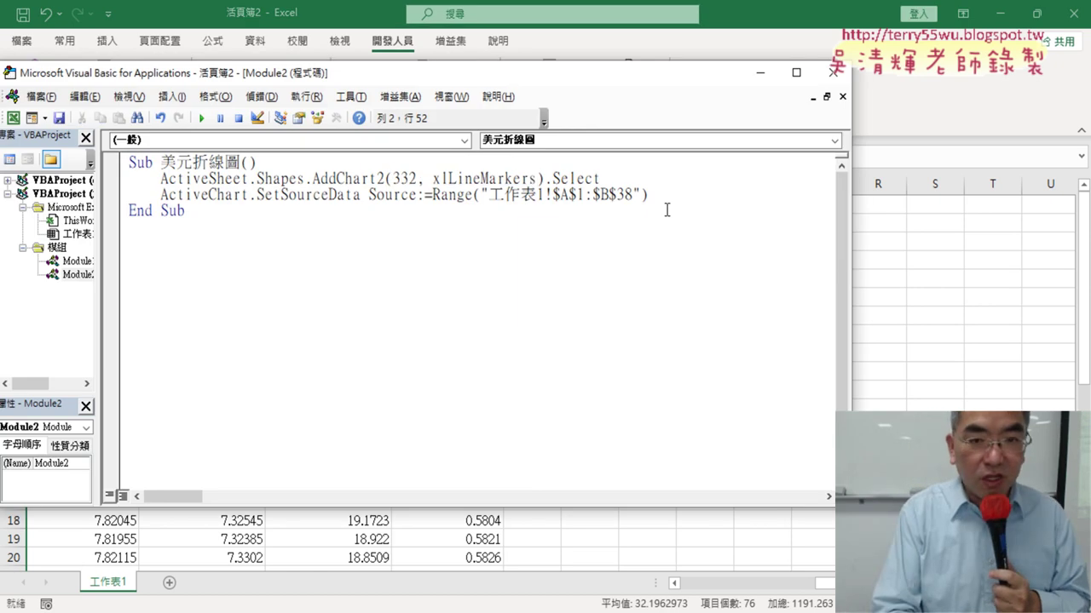
type("ㄓ,")
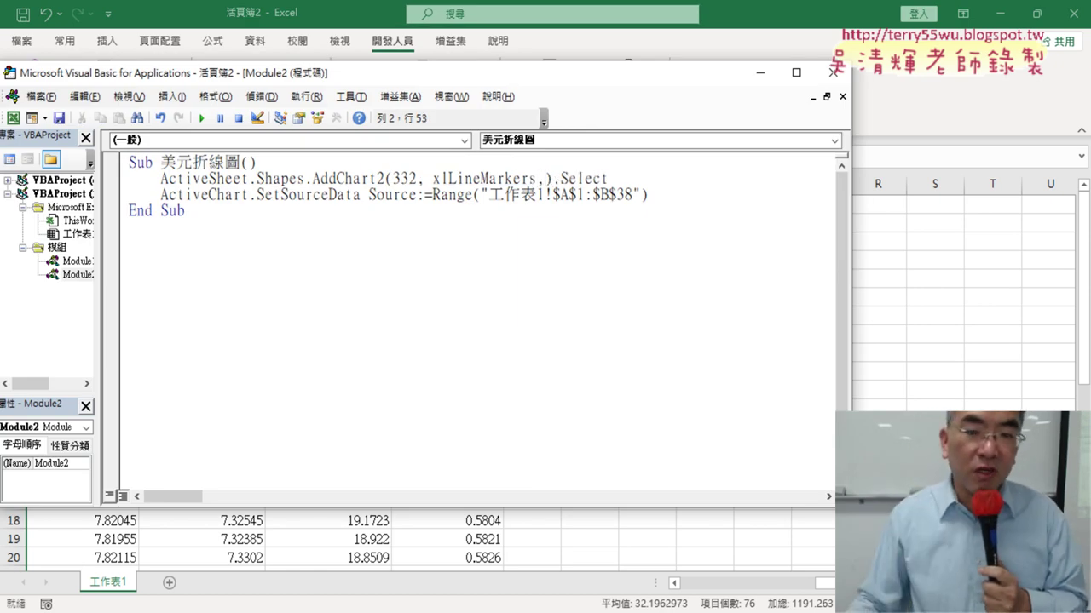
left_click_drag(843, 222, 598, 221)
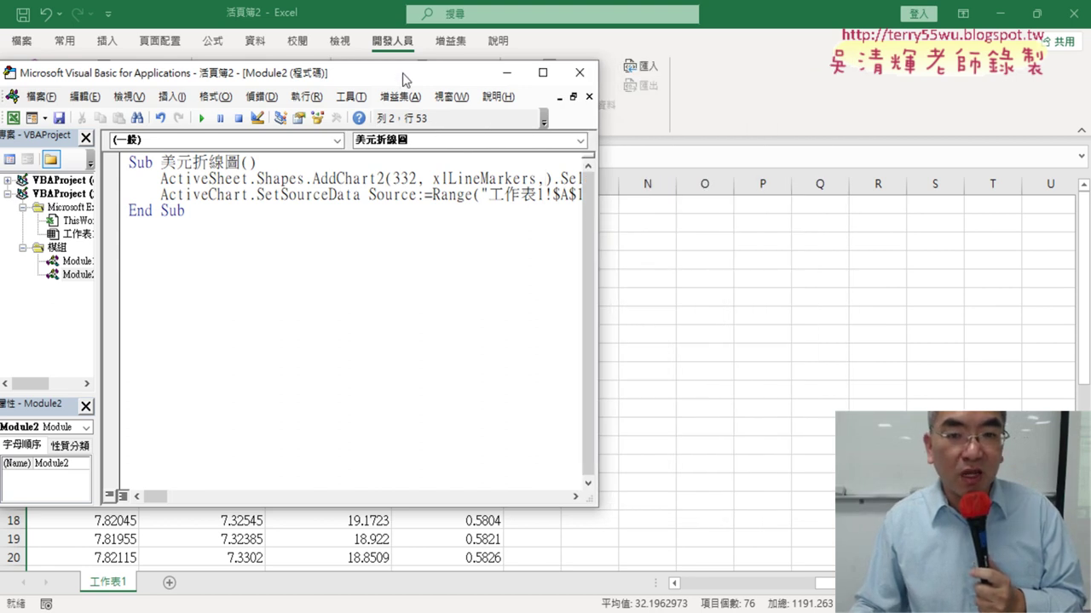
left_click_drag(403, 80, 699, 292)
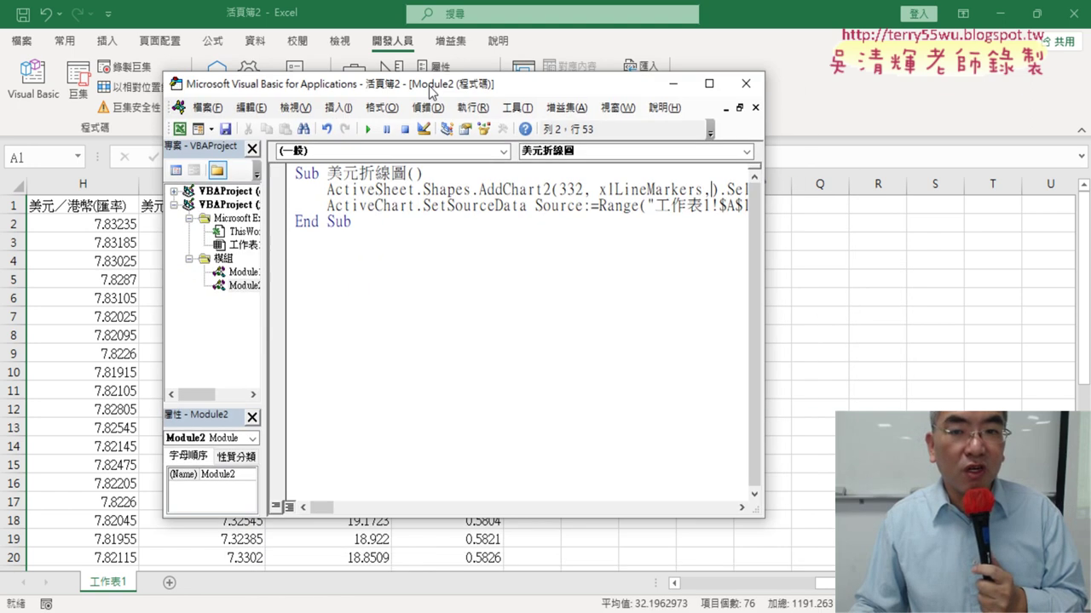
left_click_drag(567, 294, 360, 76)
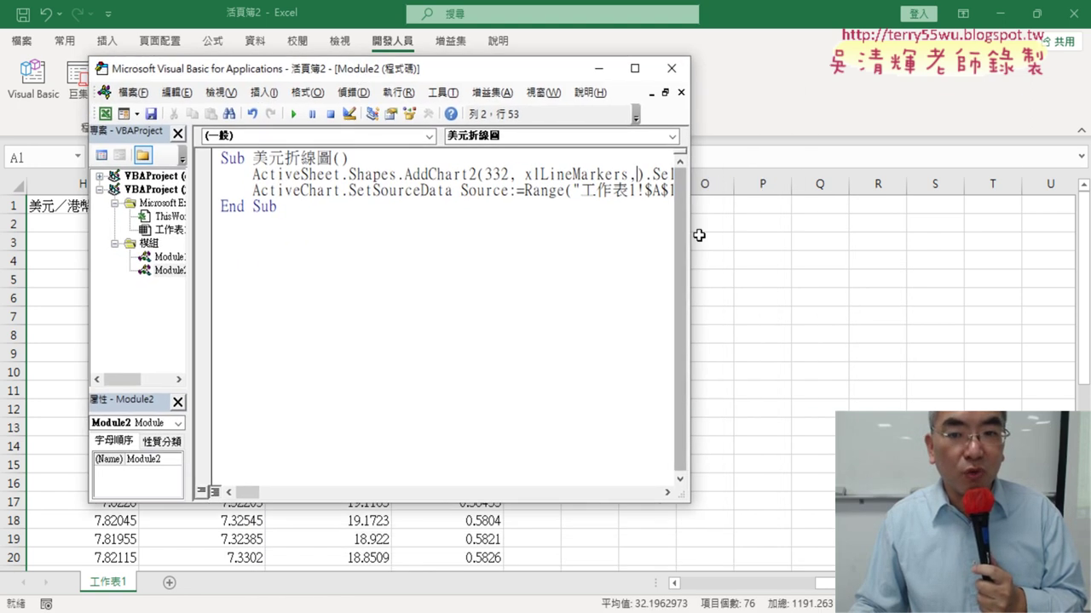
left_click_drag(692, 235, 886, 235)
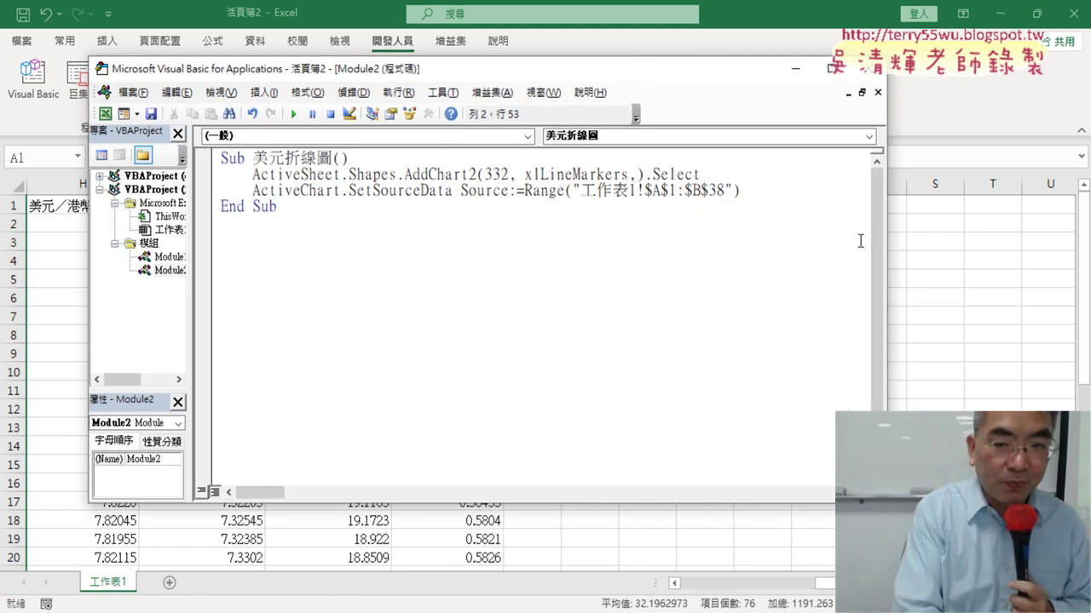
type("ran")
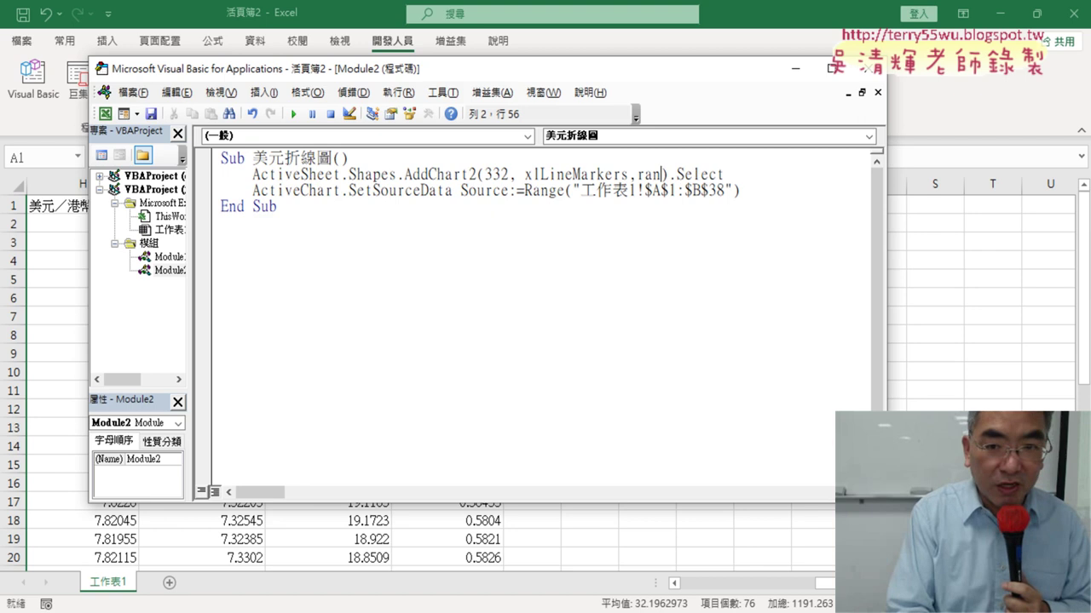
type("ge")
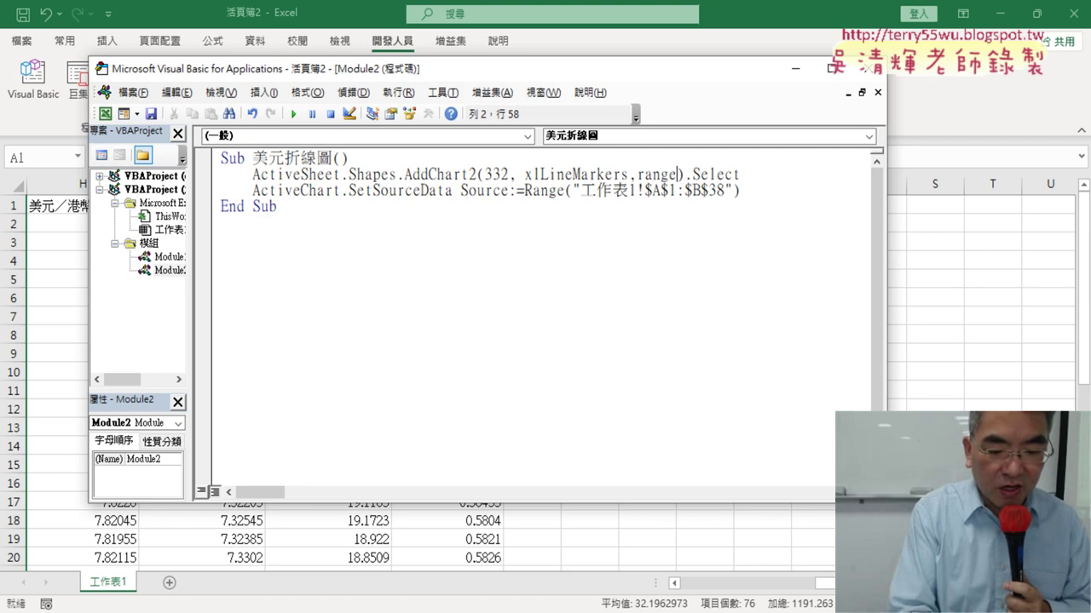
type("(\"")
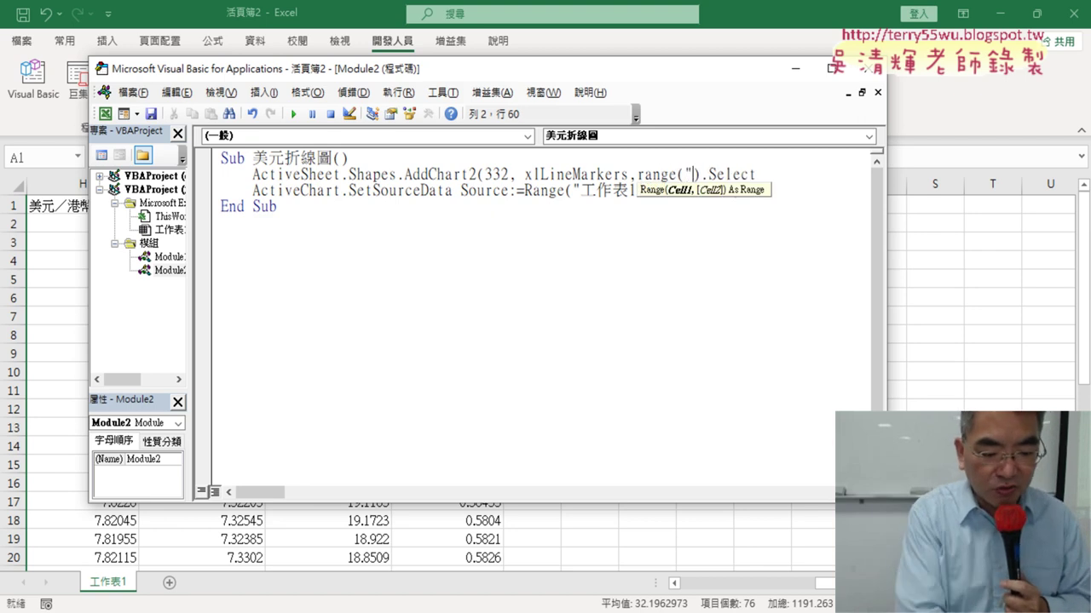
type("M1")
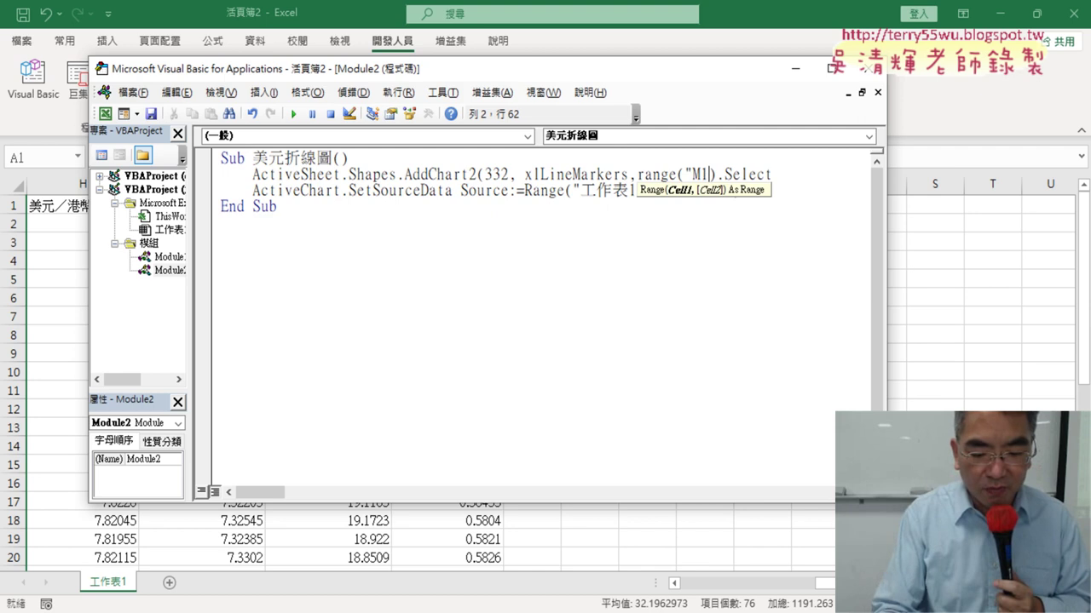
type("\")")
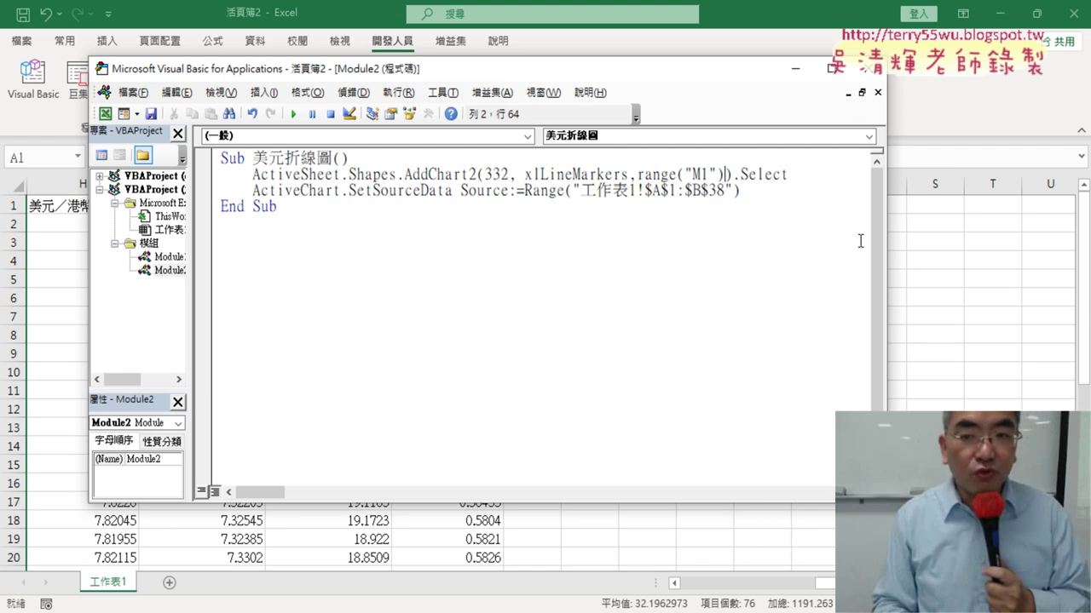
type(".")
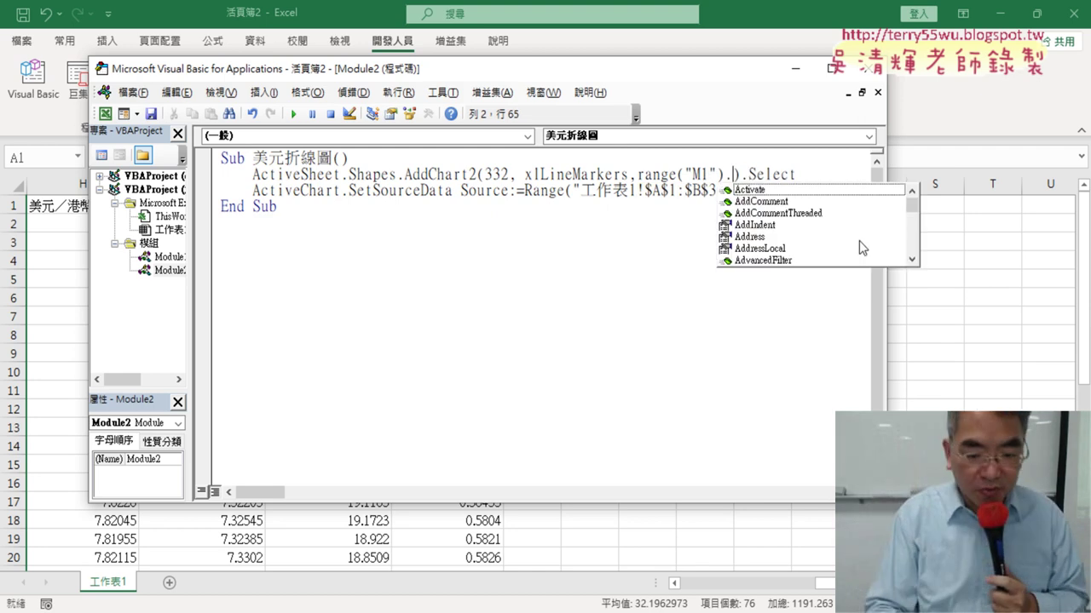
type("lef")
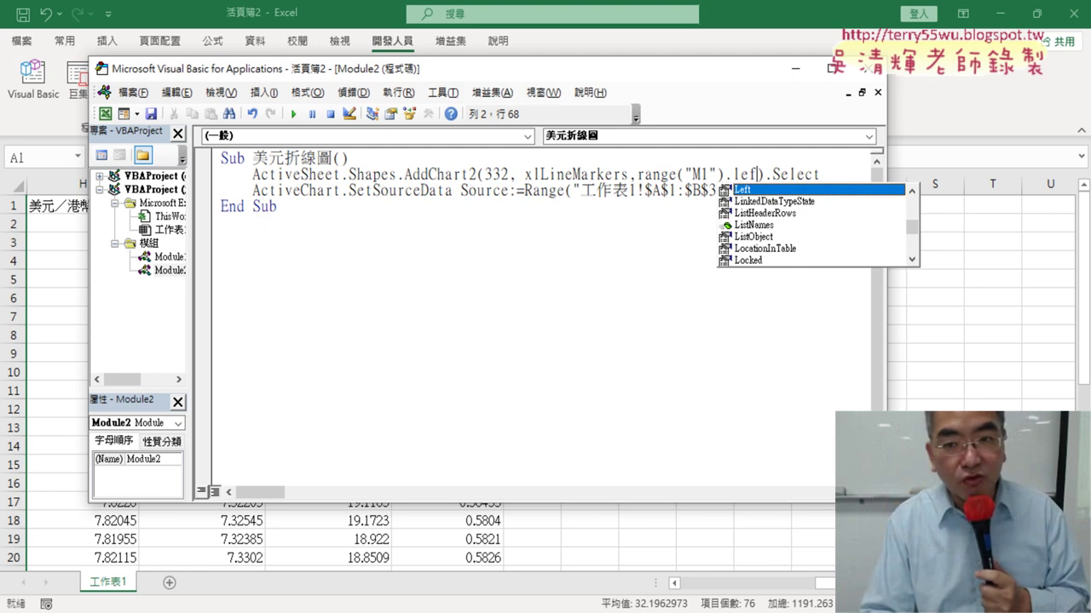
key("space")
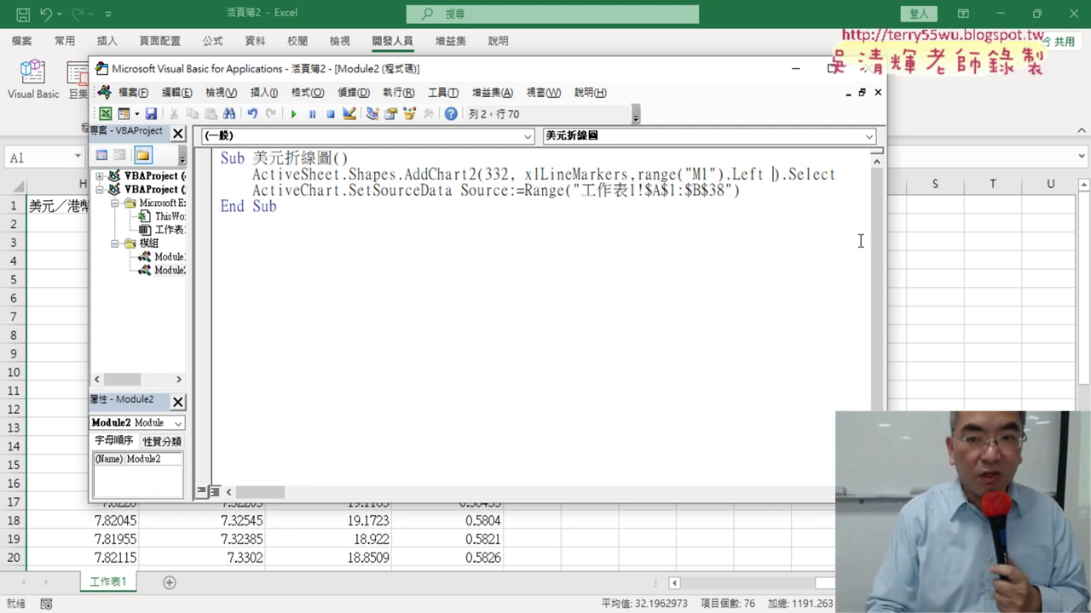
Step: Add Range("M1").Top as the chart's top-position argument
type(",")
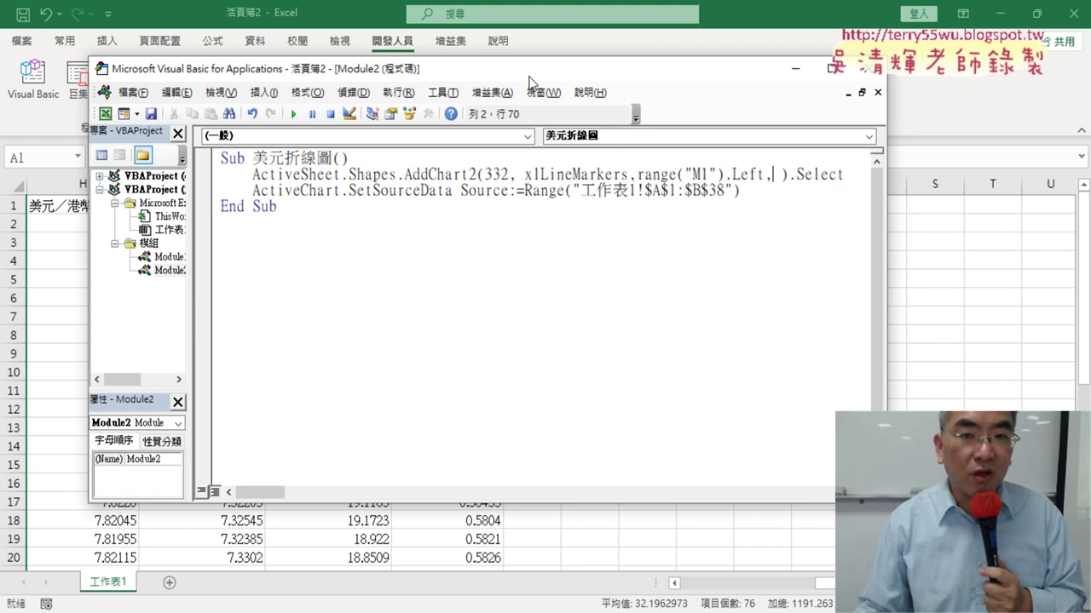
left_click_drag(526, 73, 519, 264)
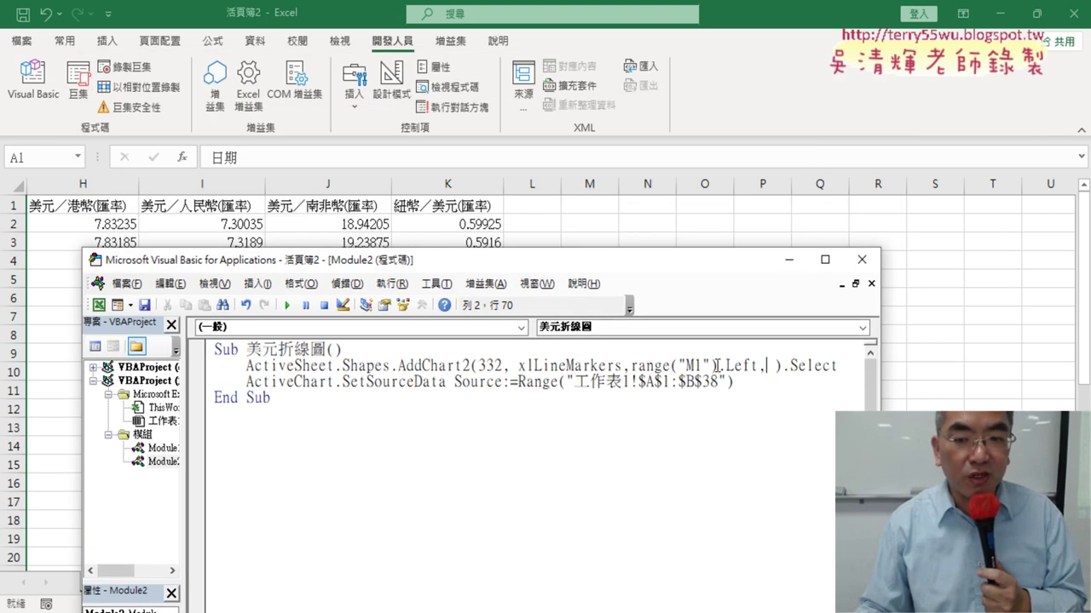
left_click_drag(717, 365, 652, 365)
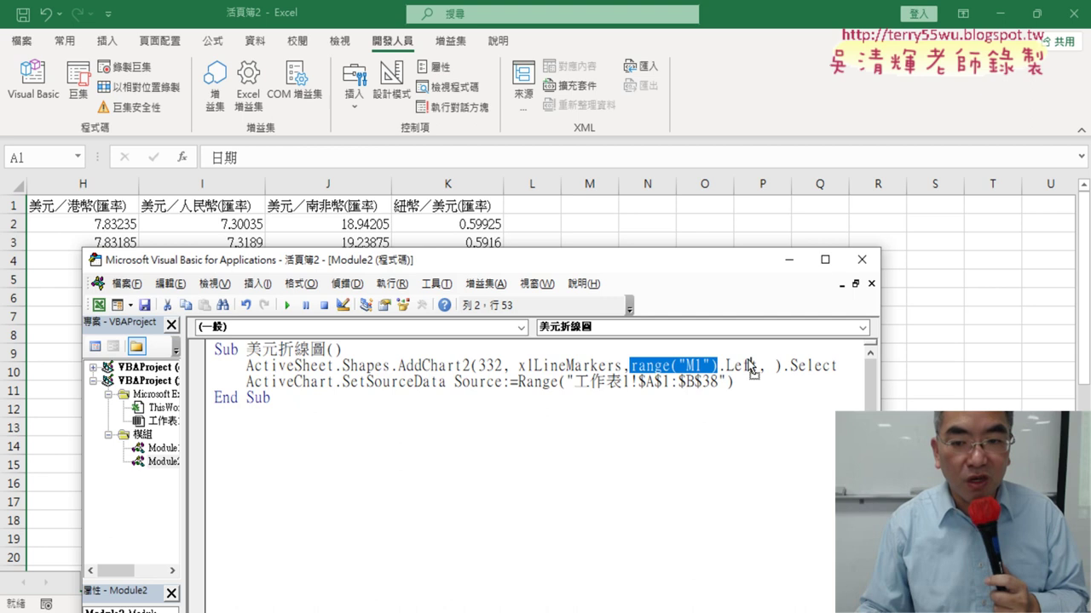
left_click_drag(770, 366, 765, 368)
type(".")
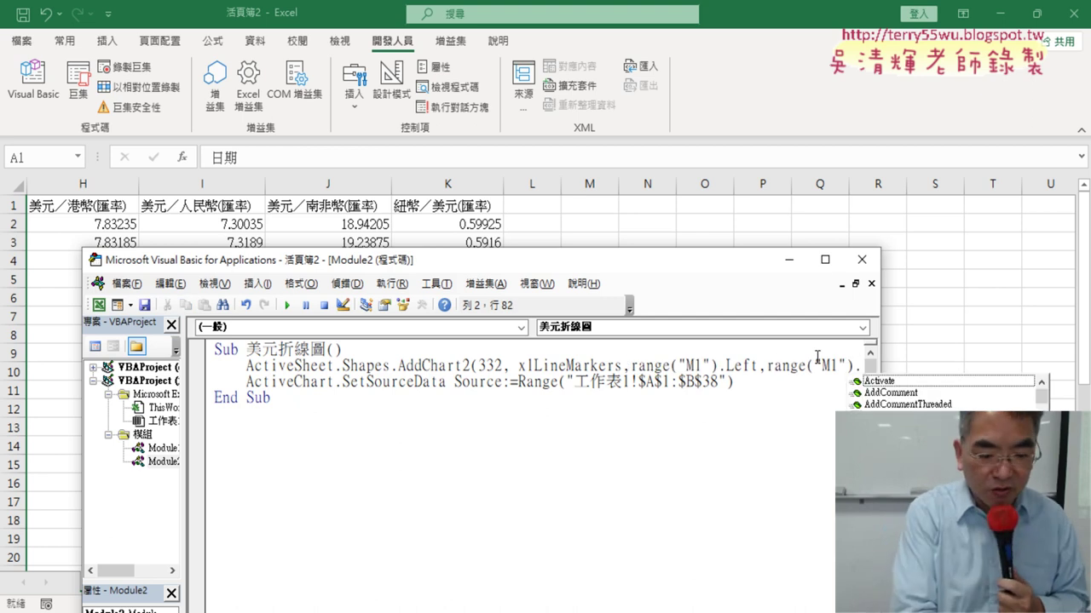
type("Top ).Select")
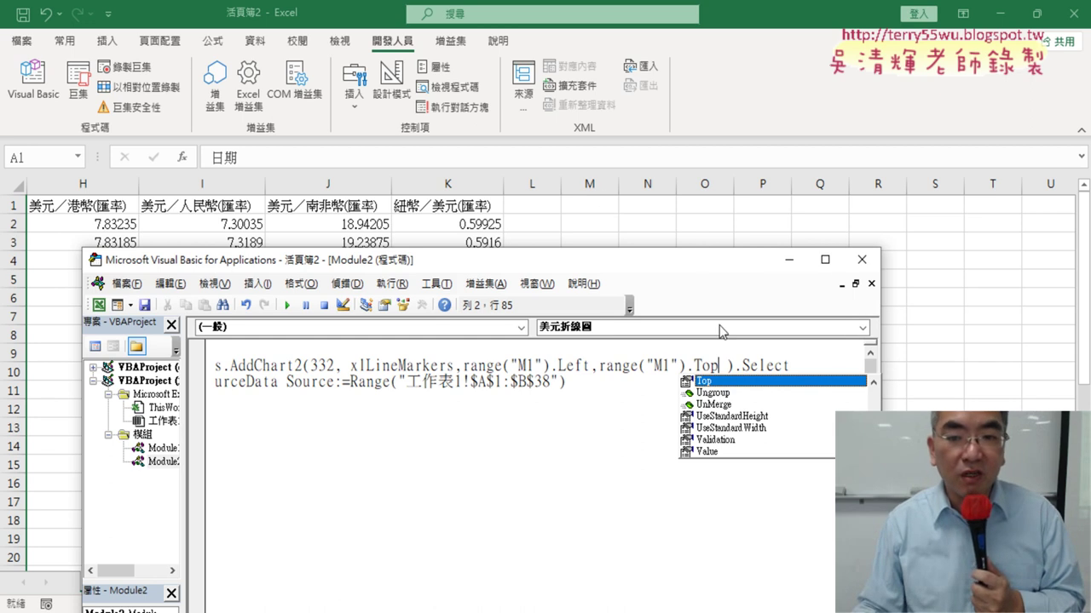
key("Escape")
left_click(635, 423)
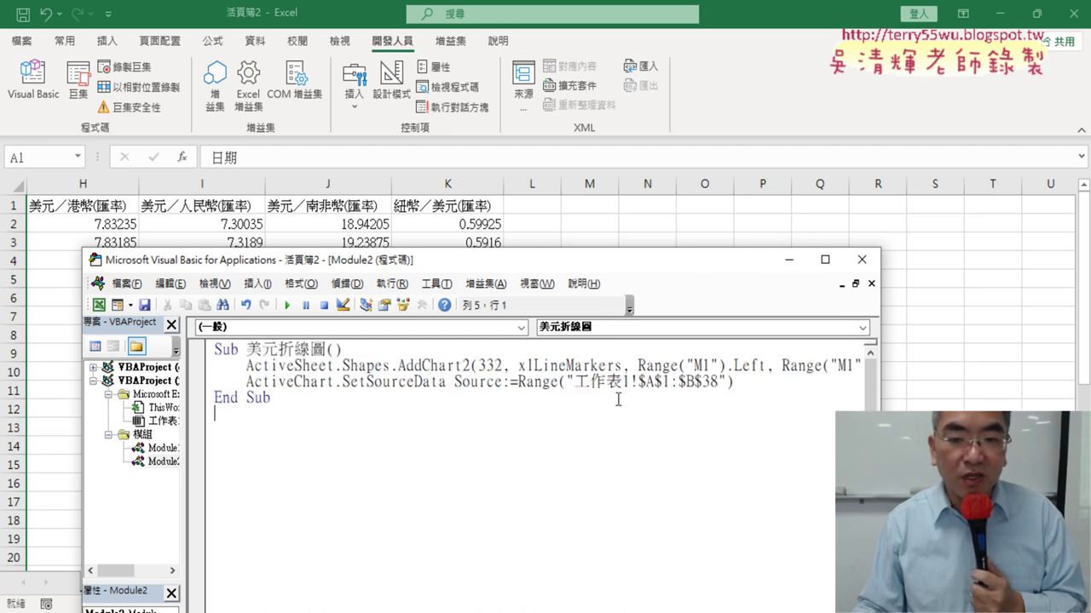
left_click_drag(879, 409, 1005, 409)
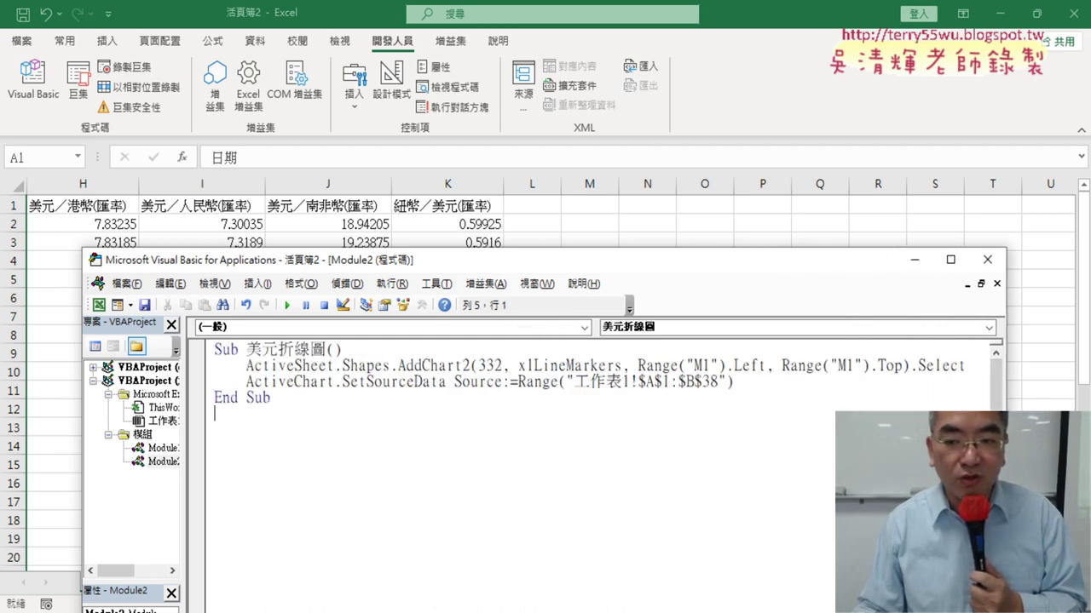
left_click_drag(903, 365, 635, 366)
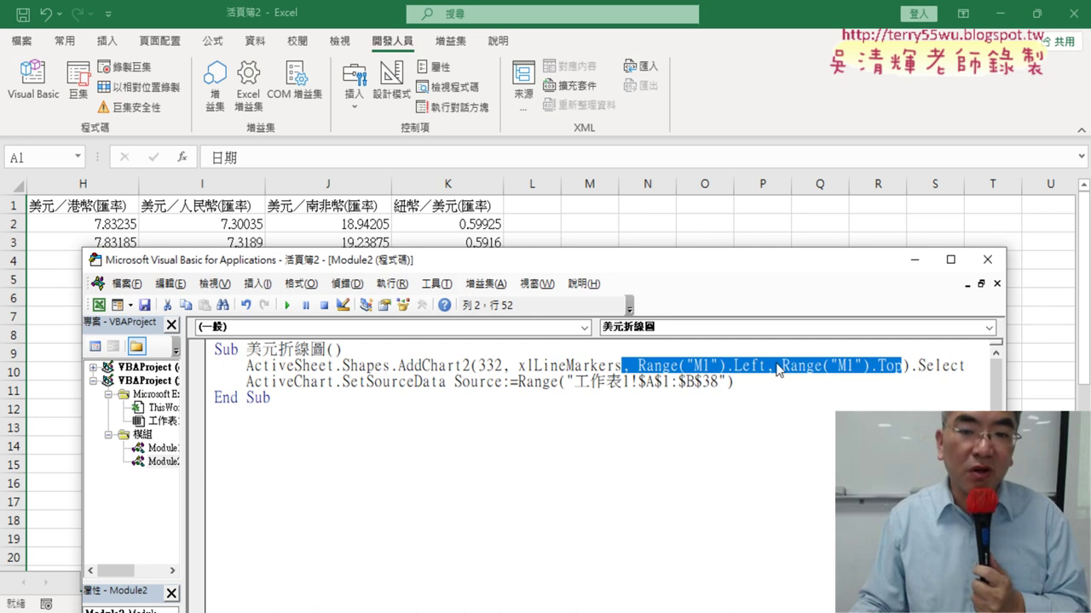
left_click(641, 380)
mouse_move(629, 309)
left_mouse_down()
mouse_move(608, 361)
mouse_move(569, 393)
left_mouse_up()
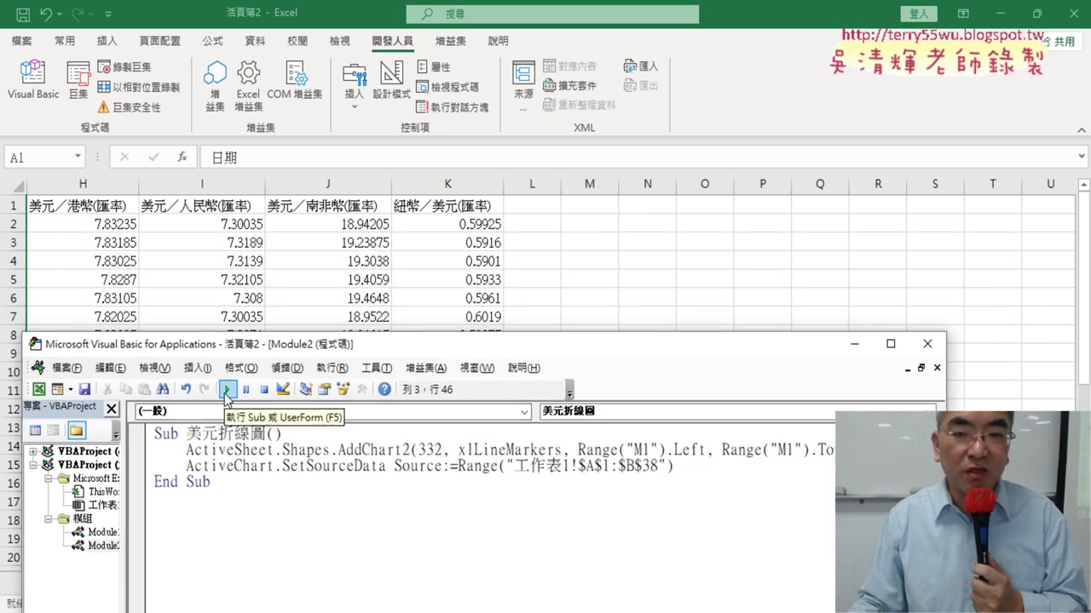
left_click(226, 390)
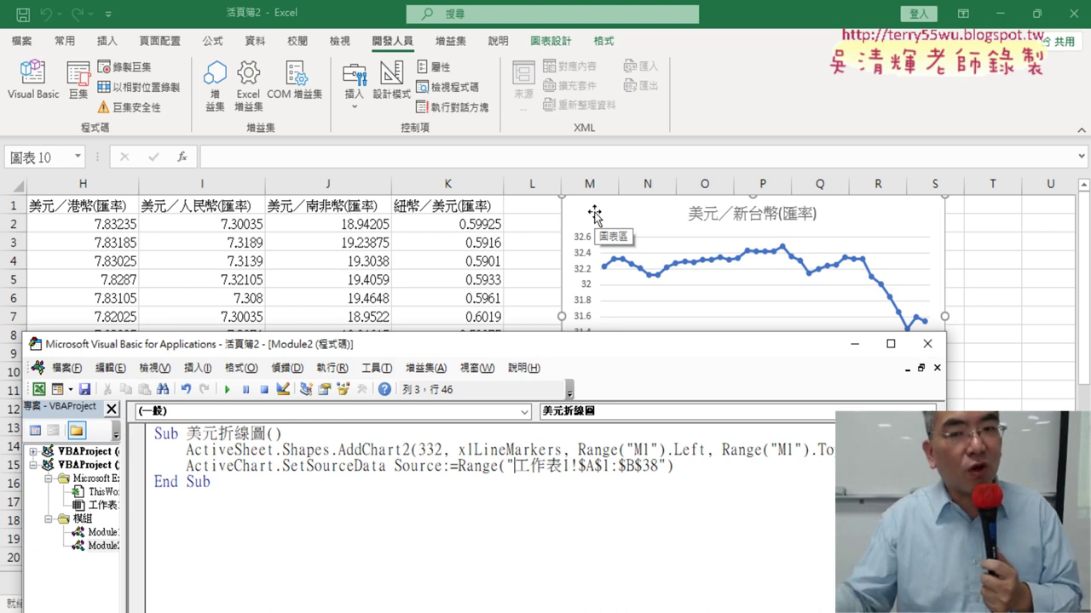
left_click(657, 208)
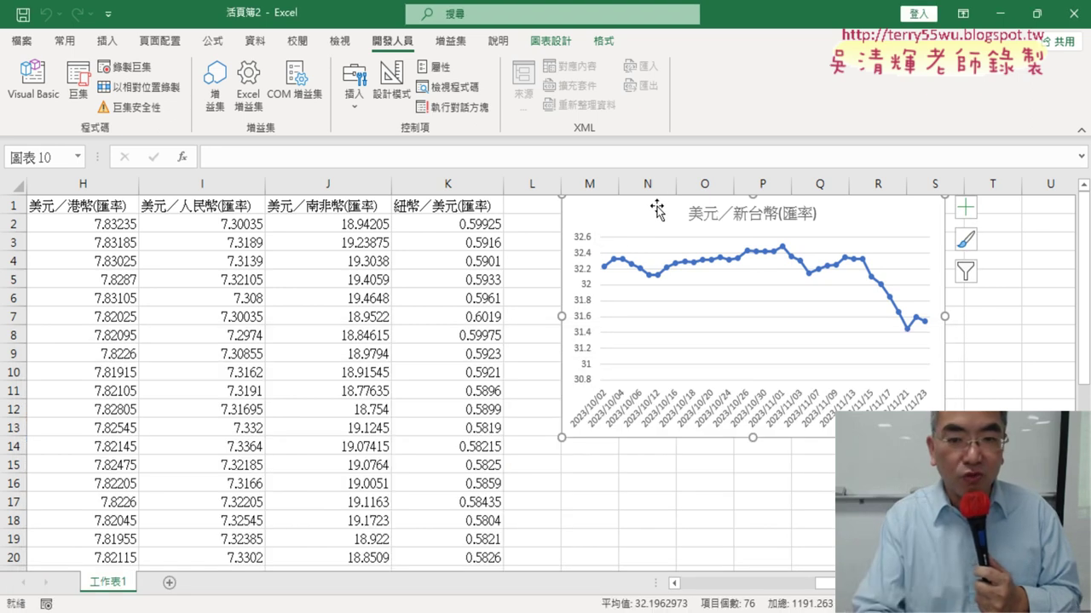
key("Delete")
left_click(32, 78)
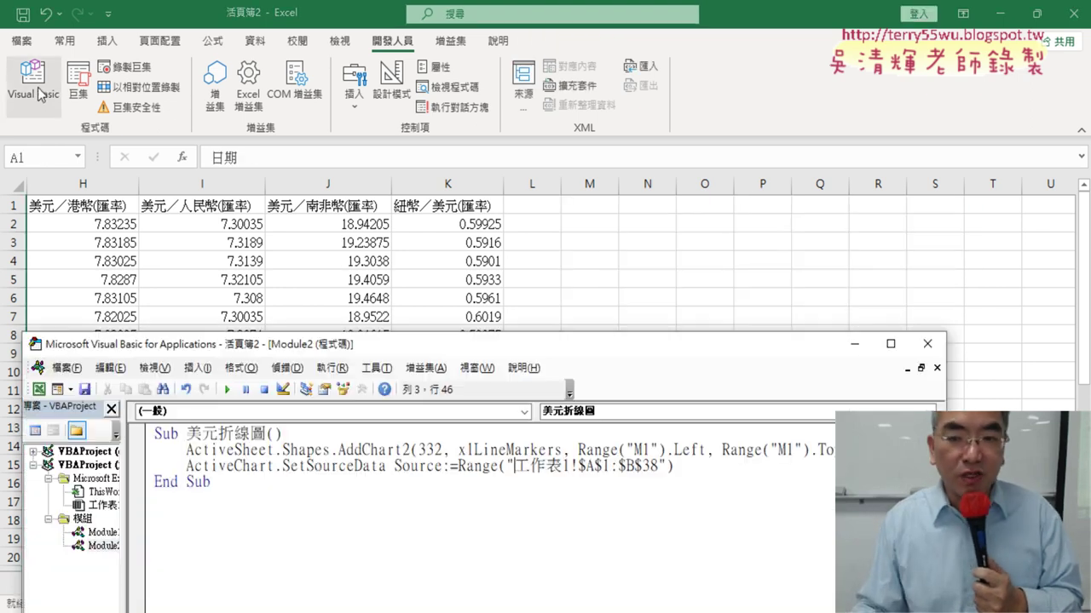
left_click_drag(636, 364, 482, 243)
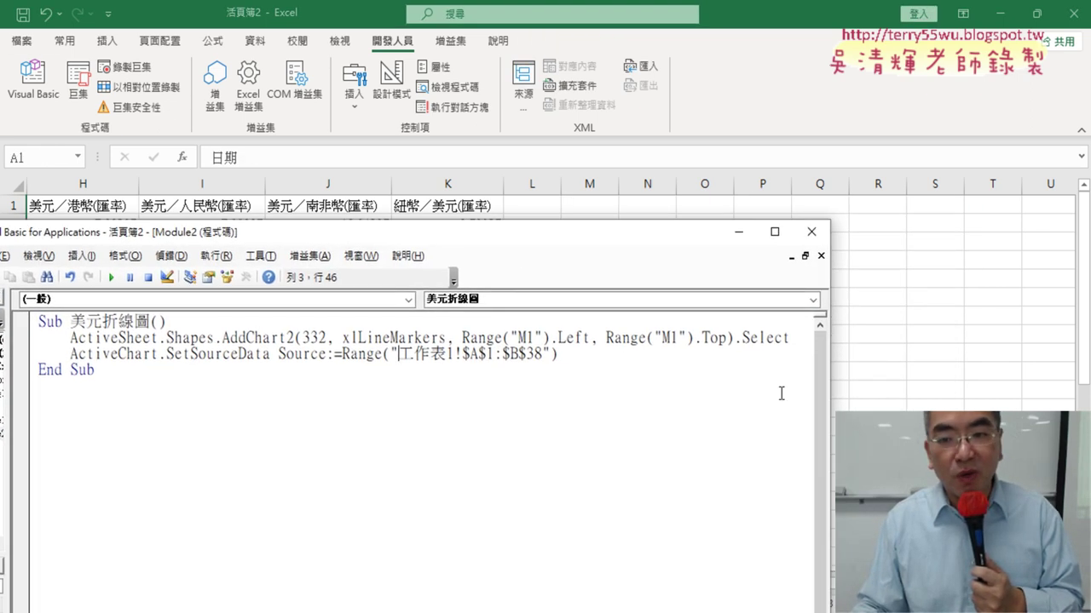
left_click_drag(832, 401, 878, 401)
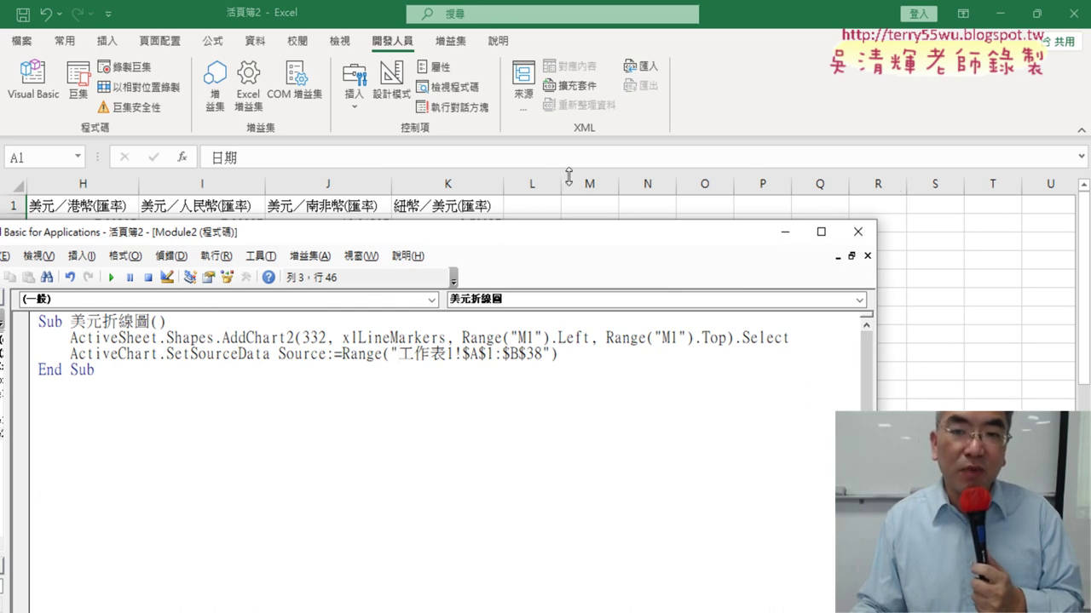
Step: Add Range("M1").Width*10 as the chart's width argument
left_click(730, 339)
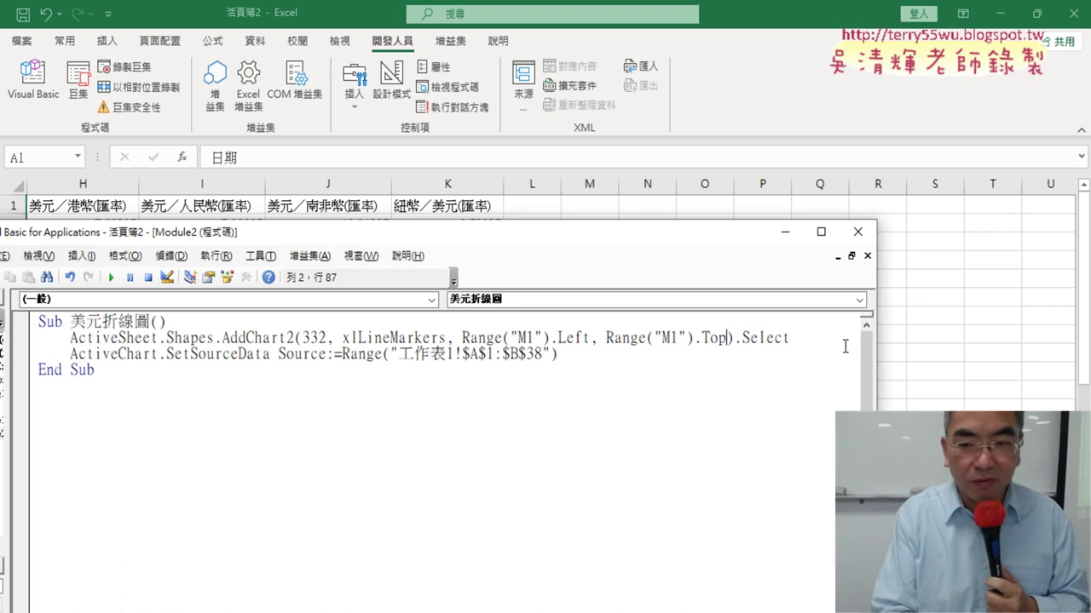
type(",")
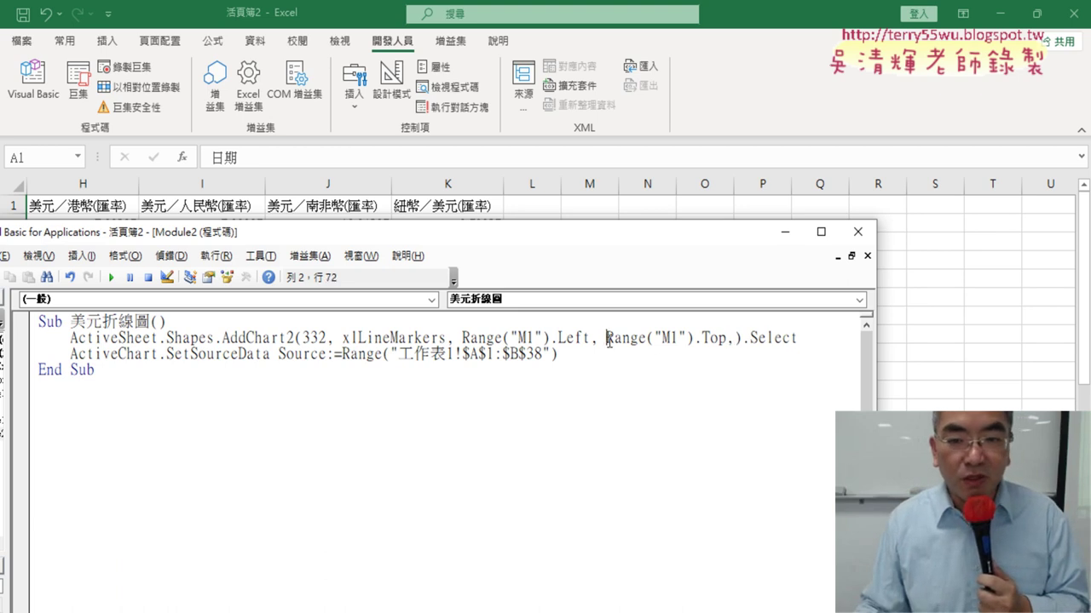
left_click_drag(608, 341, 735, 343)
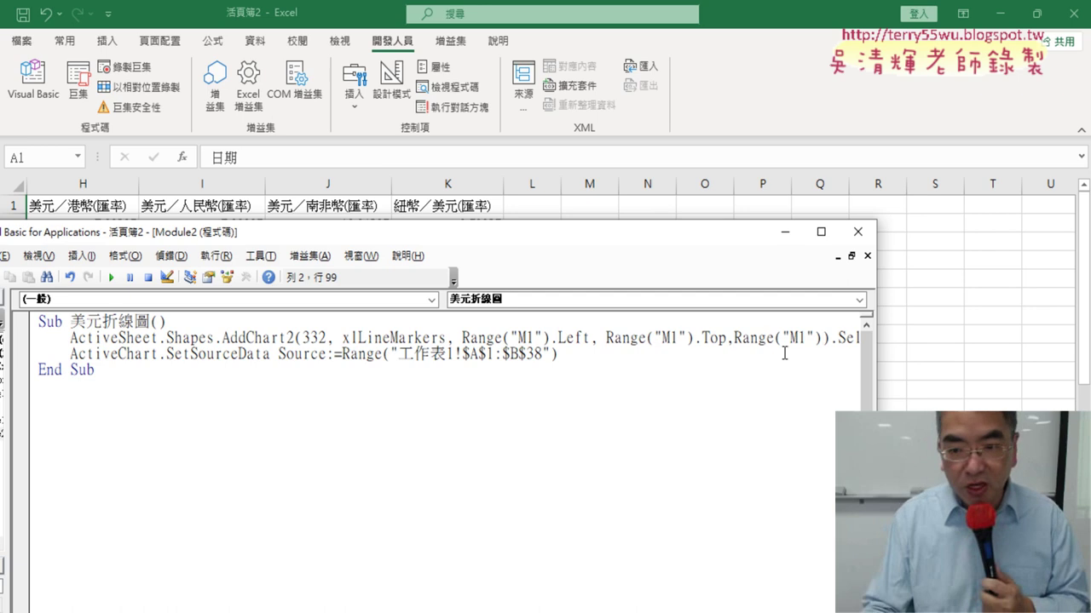
type(".w")
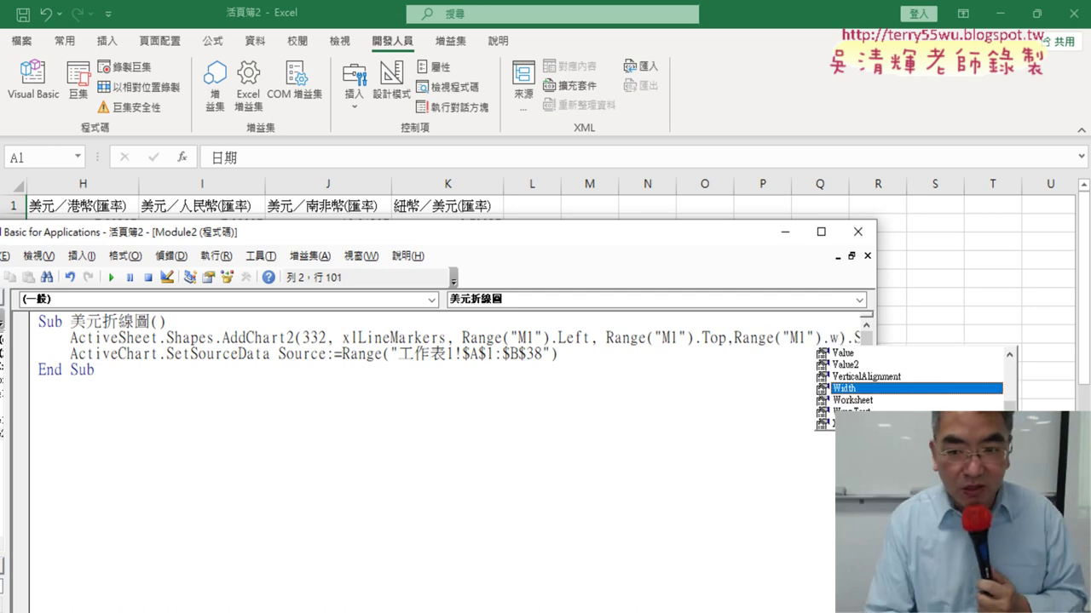
key("space")
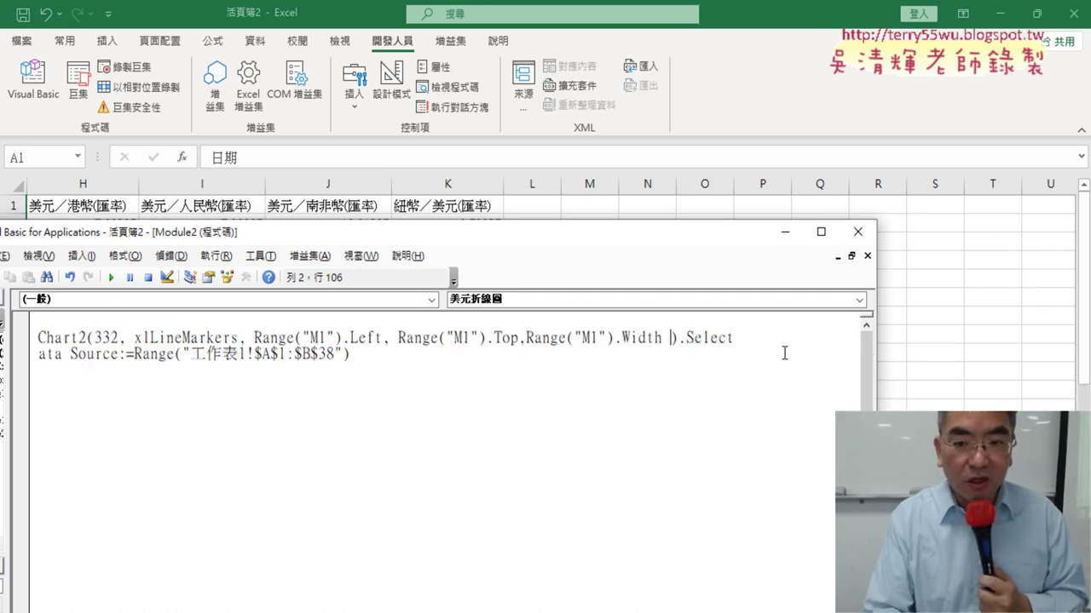
key("BackSpace")
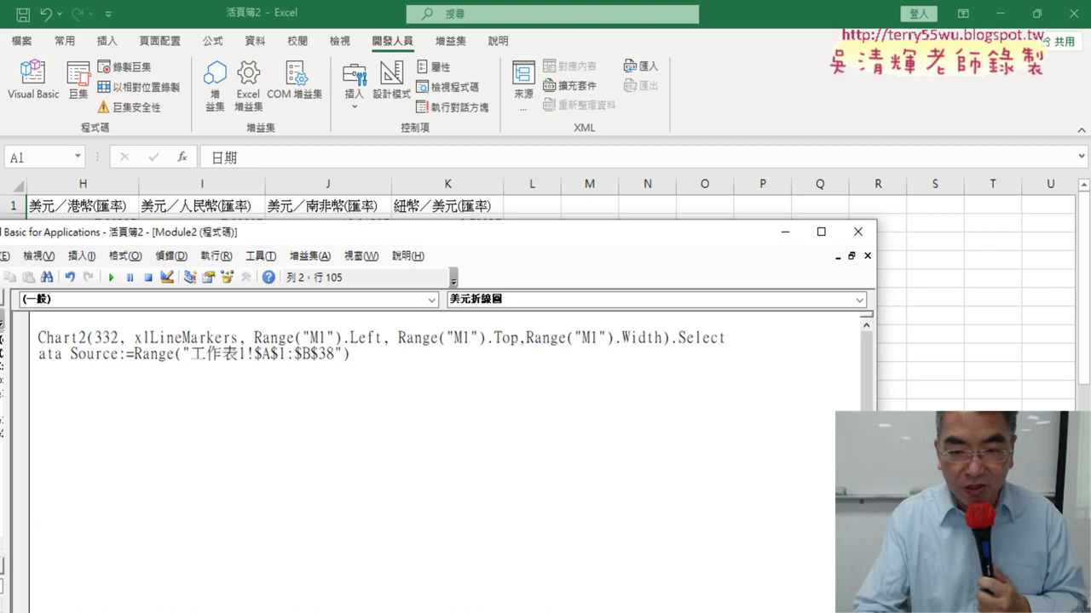
type("*10")
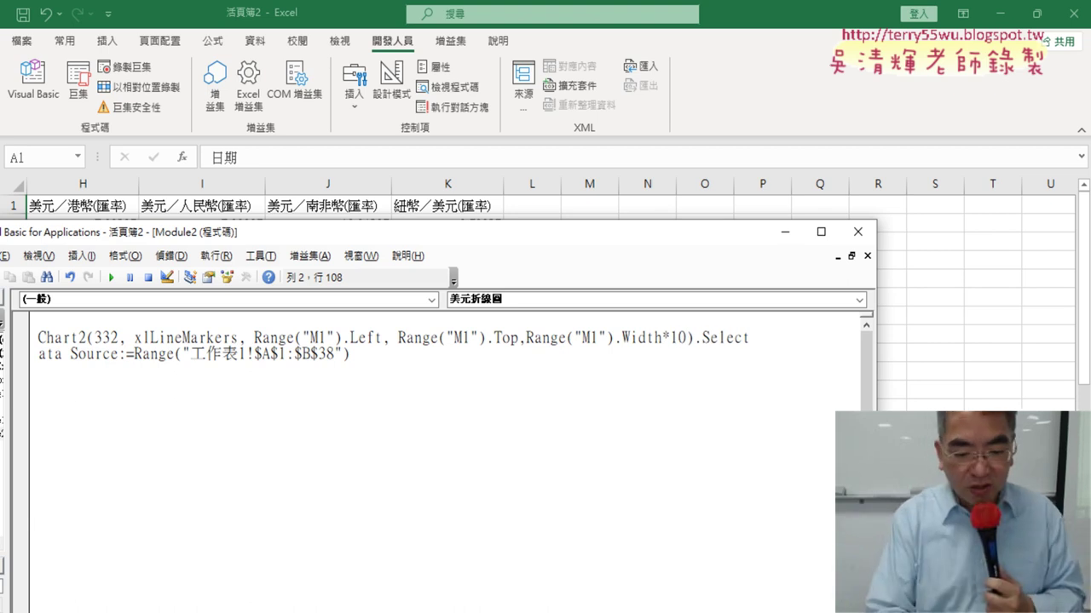
type(",")
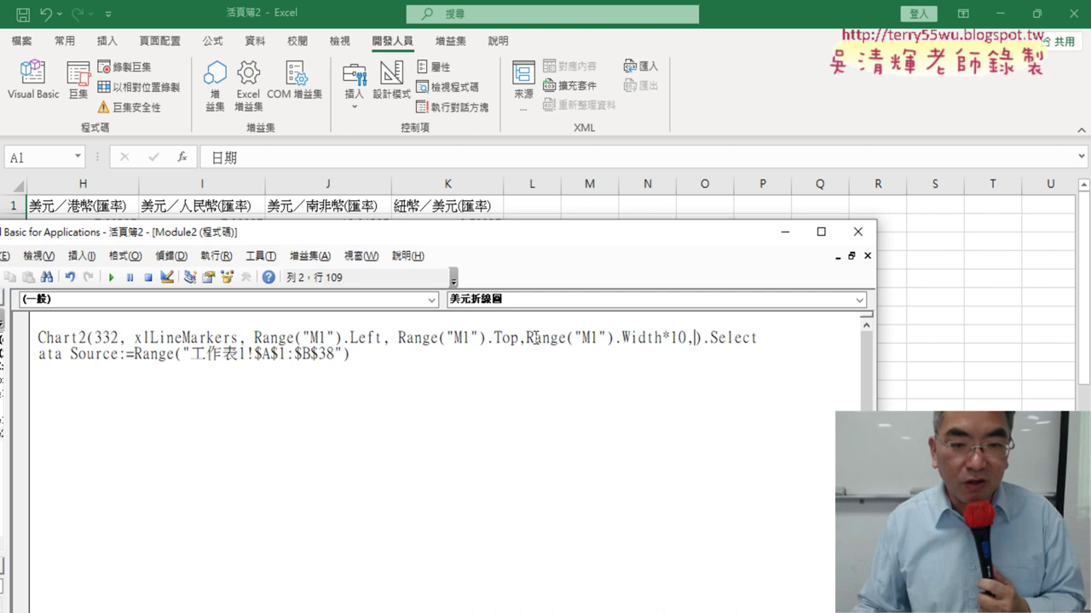
Step: Add Range("M1").Height*10 as the chart's height argument
left_click_drag(532, 333, 697, 340)
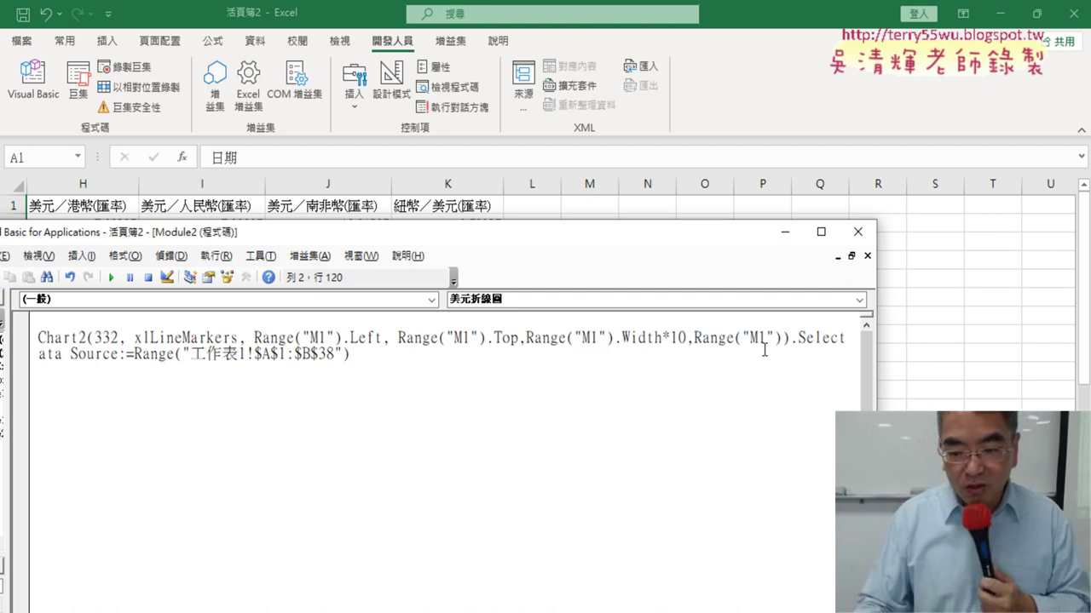
type(".")
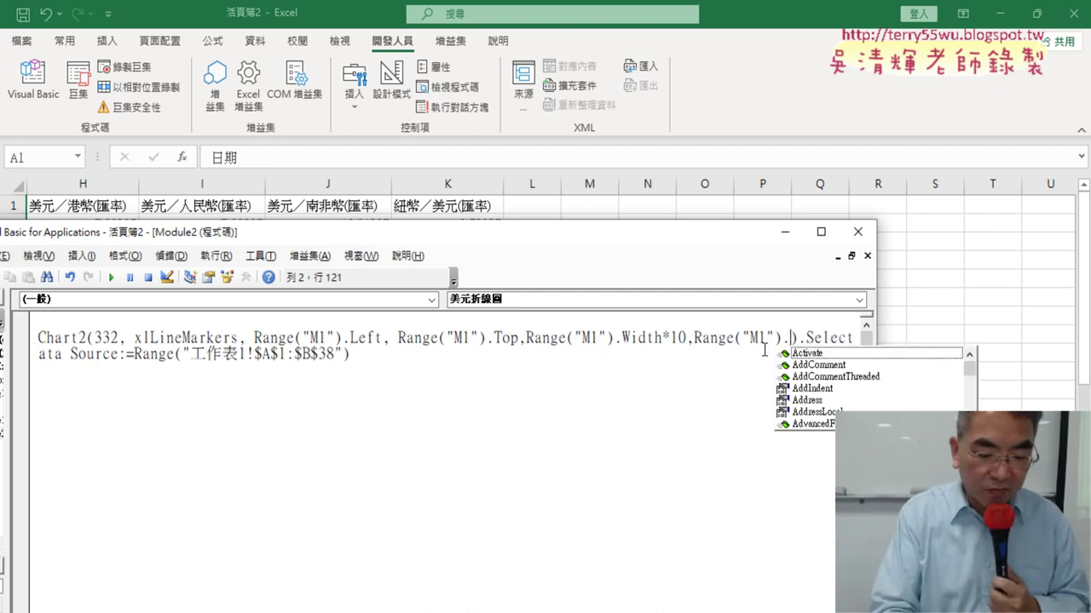
type("H")
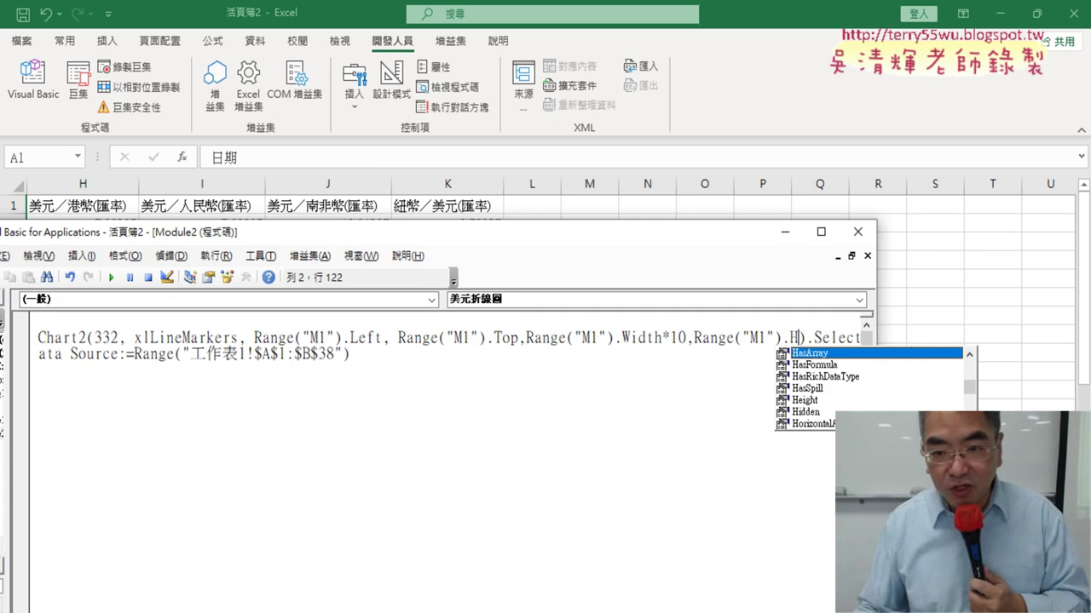
left_click(805, 404)
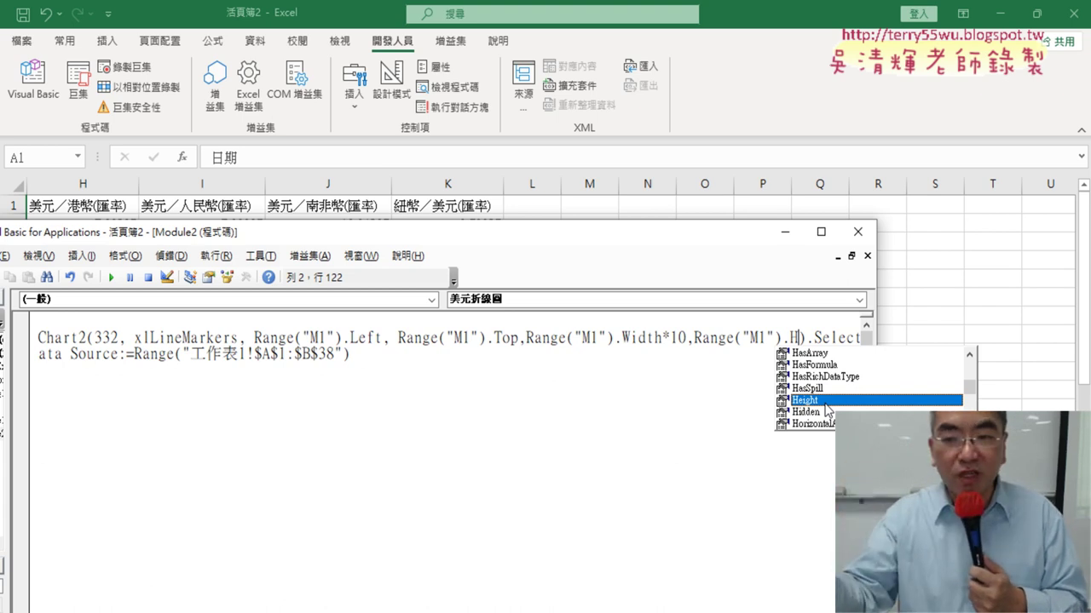
double_click(815, 400)
type("*")
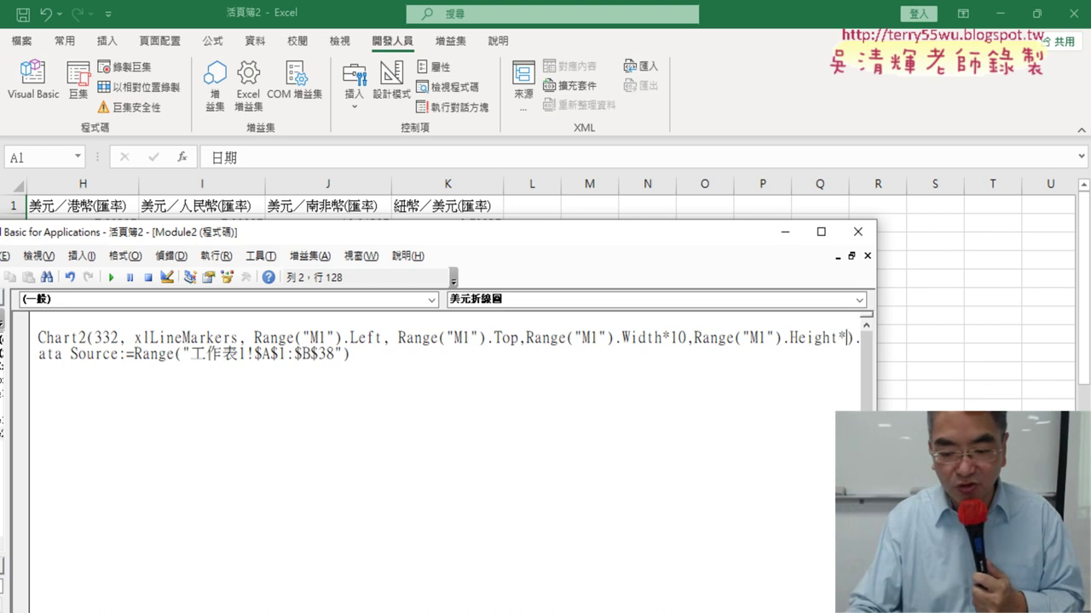
type("10")
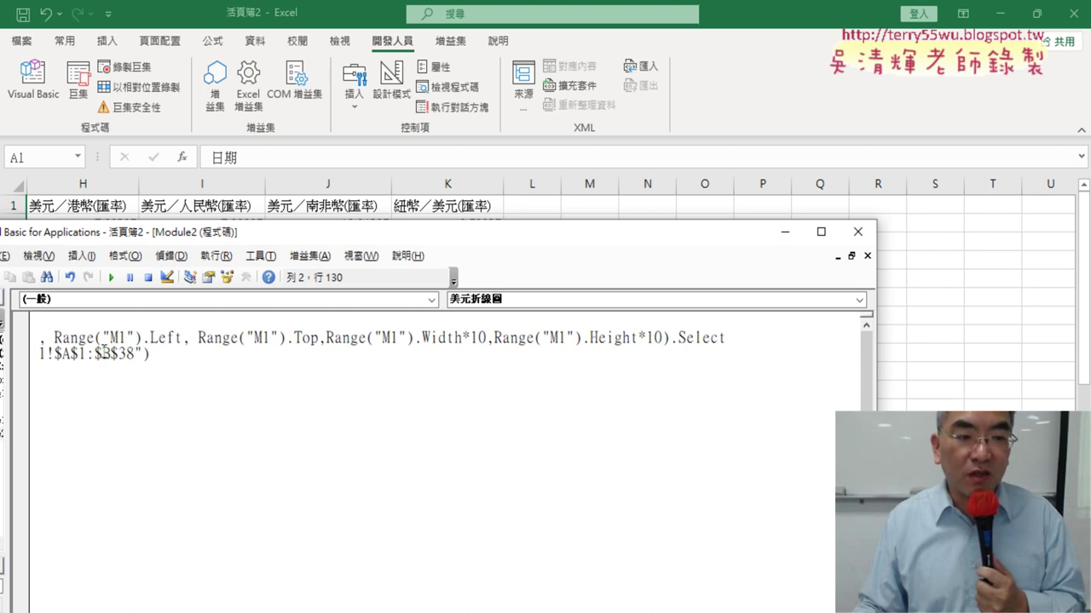
left_click_drag(55, 338, 183, 339)
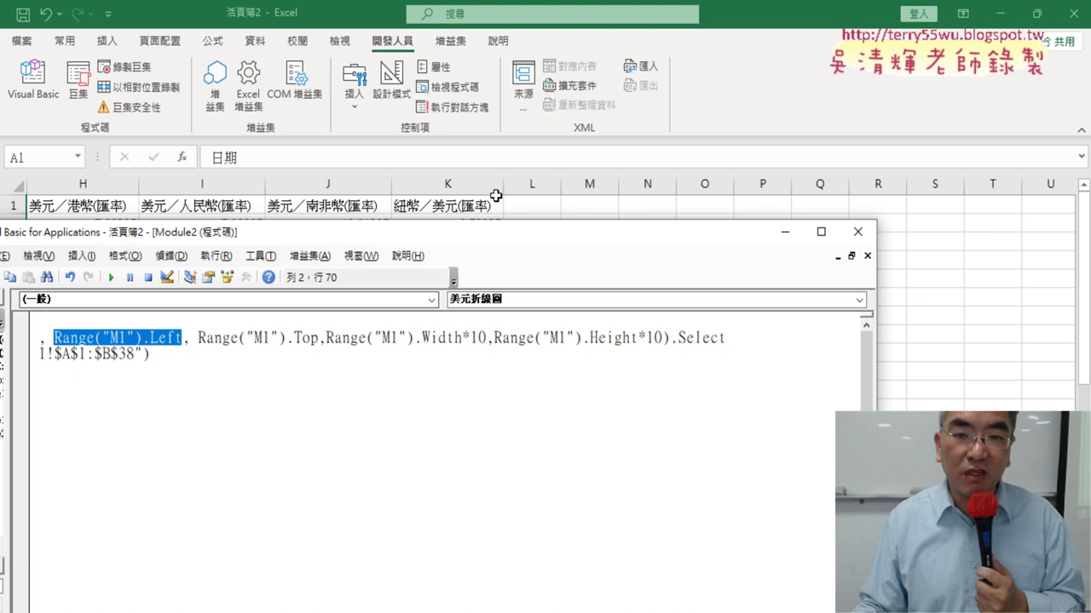
left_click(290, 339)
left_click_drag(204, 337, 285, 338)
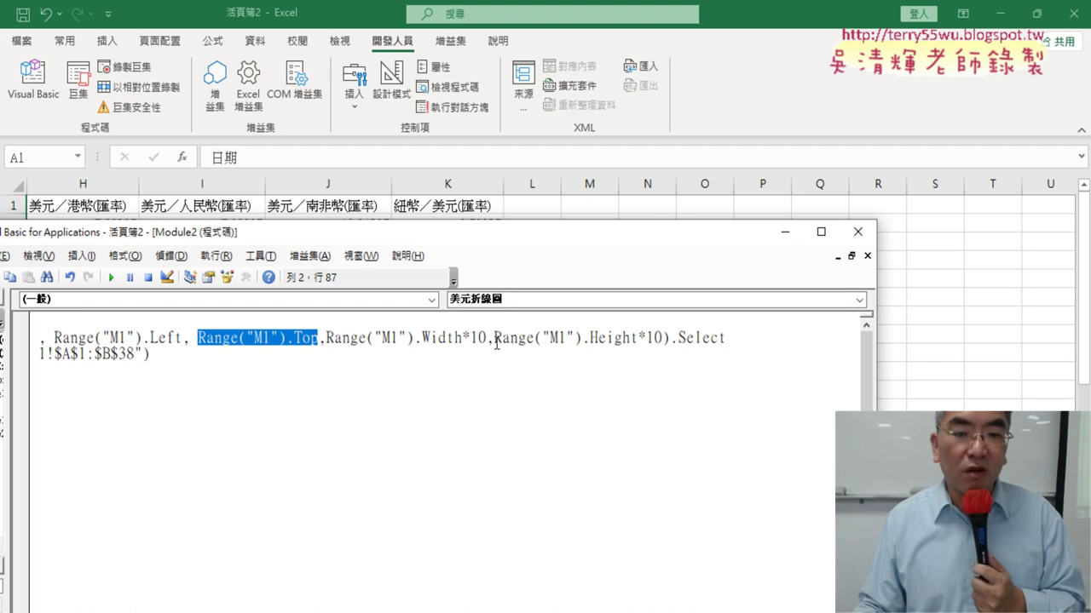
left_click_drag(493, 339, 623, 340)
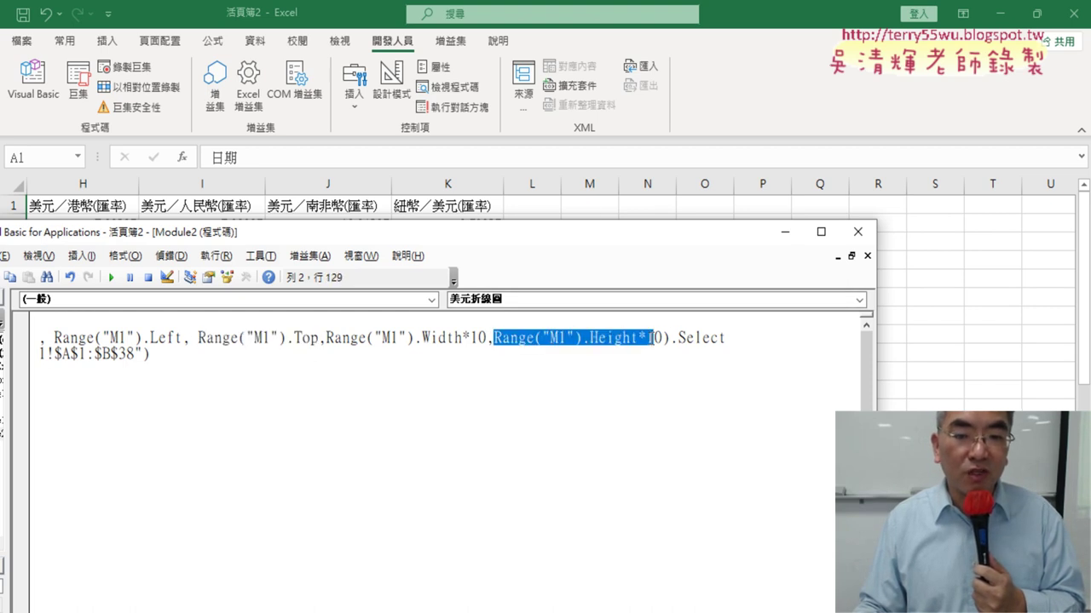
left_click(479, 338)
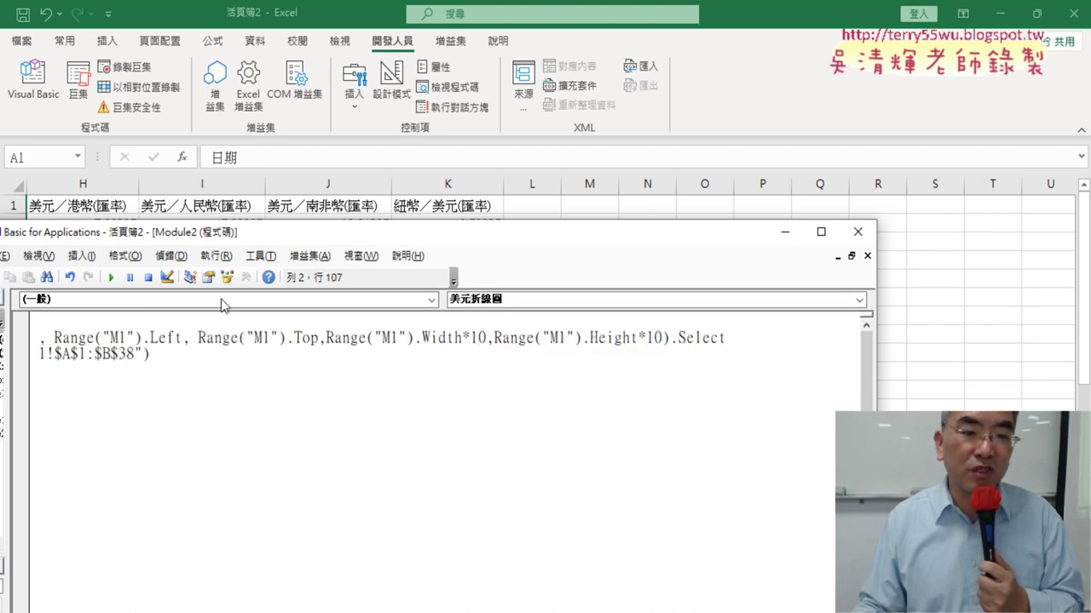
Step: Run the edited macro and view the enlarged chart anchored at M1 on the worksheet
left_click(111, 278)
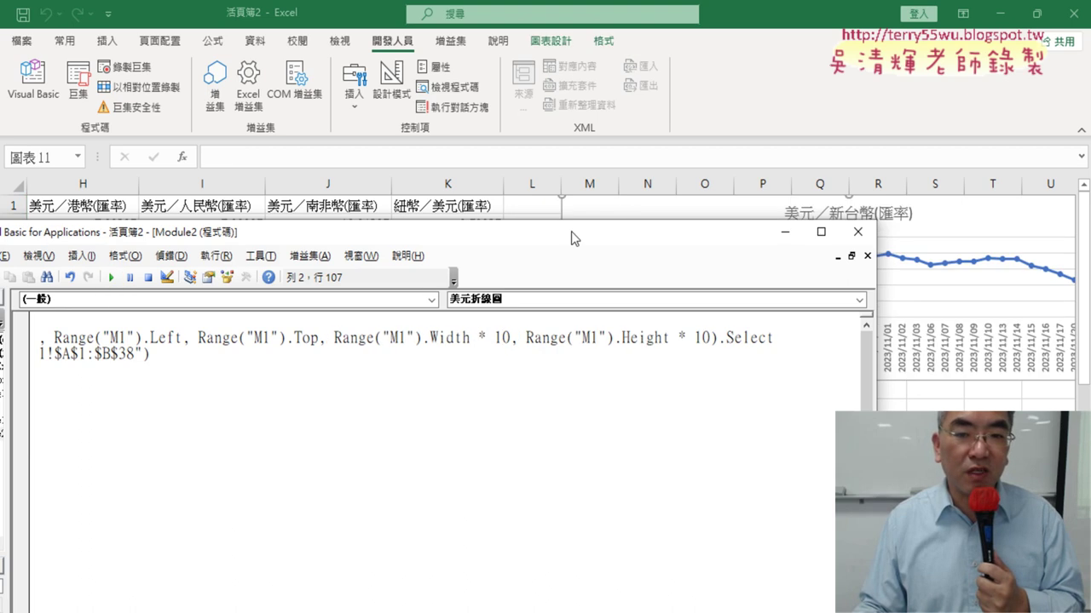
mouse_move(574, 236)
left_mouse_down()
mouse_move(442, 435)
mouse_move(381, 440)
left_mouse_up()
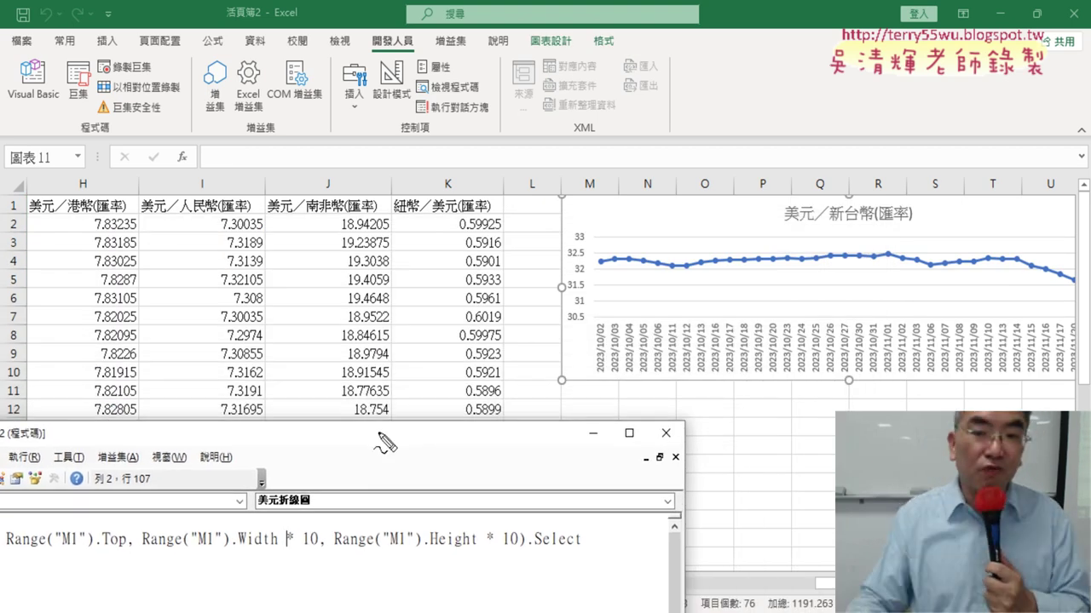
mouse_move(562, 196)
left_mouse_down()
mouse_move(561, 226)
mouse_move(629, 194)
left_mouse_up()
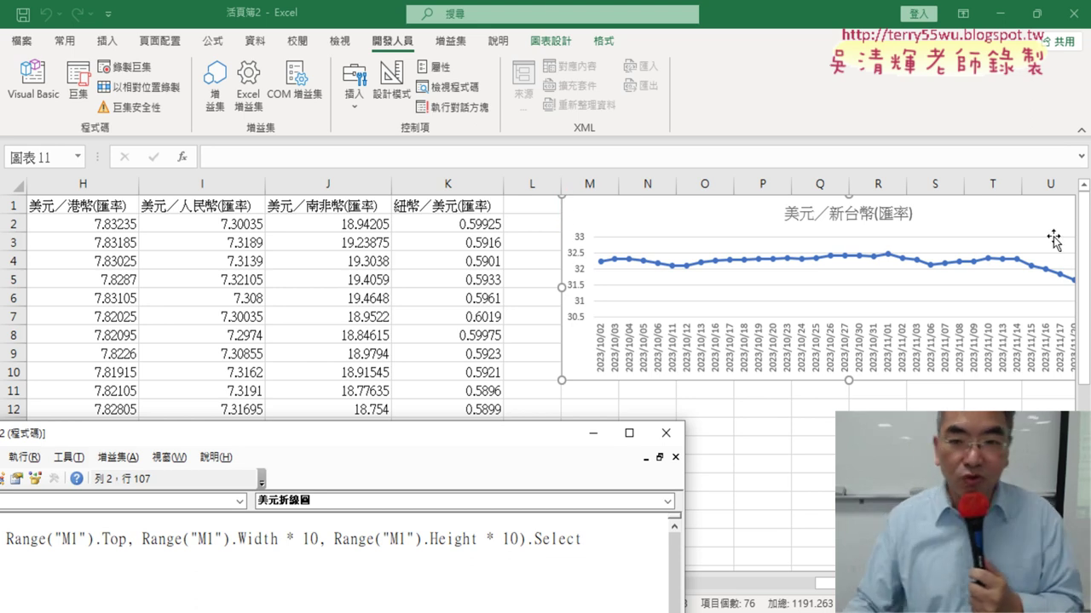
key("Escape")
key("alt+F11")
scroll(399, 218, "right", 2)
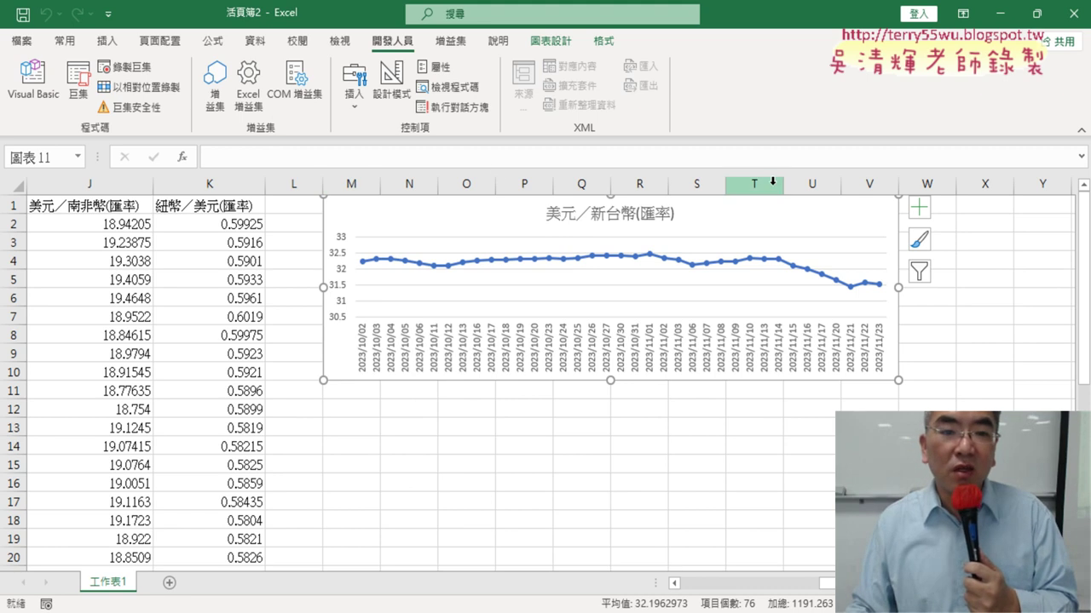
left_click(14, 372)
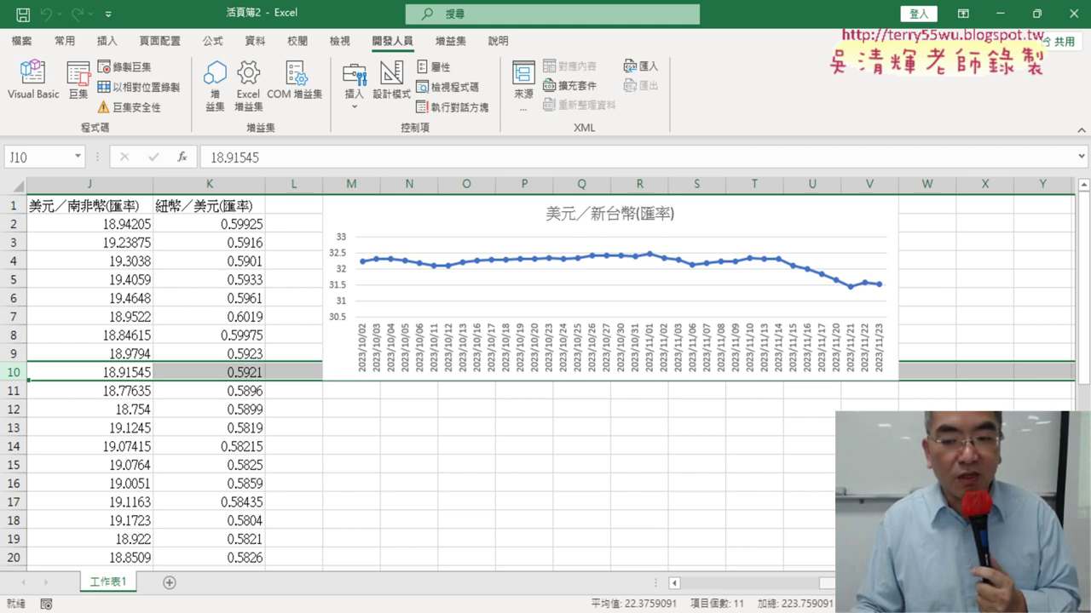
Step: Open the 美元折線圖 macro in the VBA editor and bring its full code window into view
left_click_drag(825, 583, 716, 596)
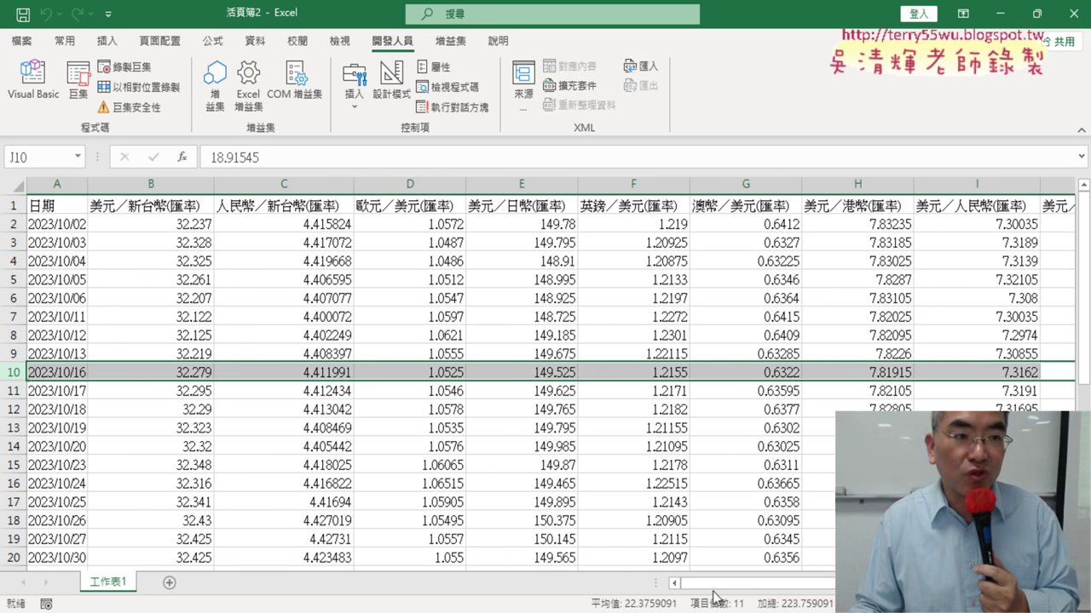
left_click(79, 89)
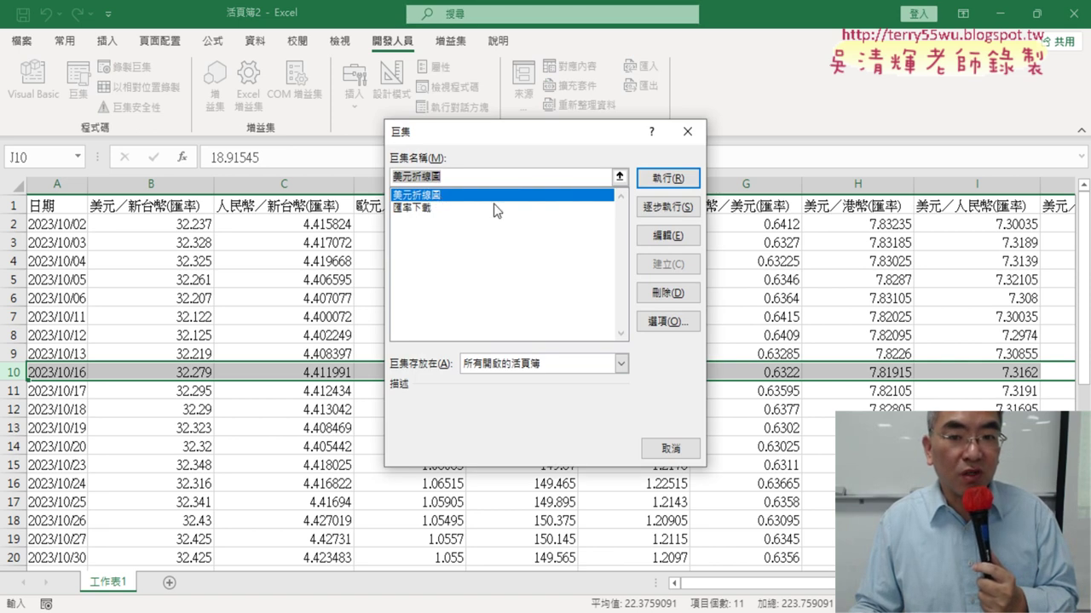
left_click(653, 236)
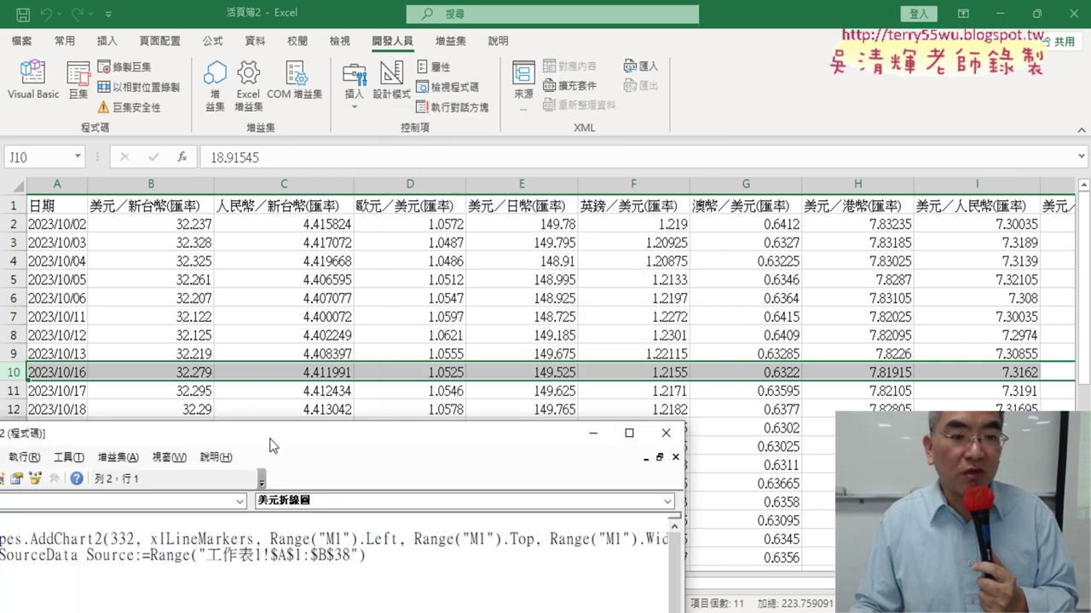
left_click_drag(271, 444, 571, 117)
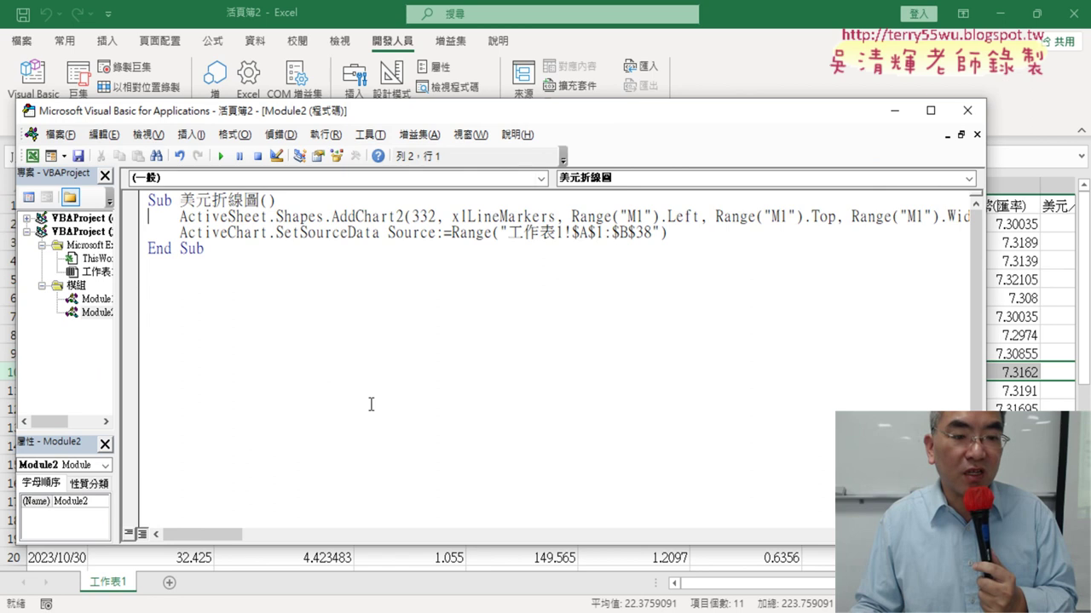
Step: Highlight the chart position and size arguments in the AddChart2 line
left_click_drag(233, 535, 242, 535)
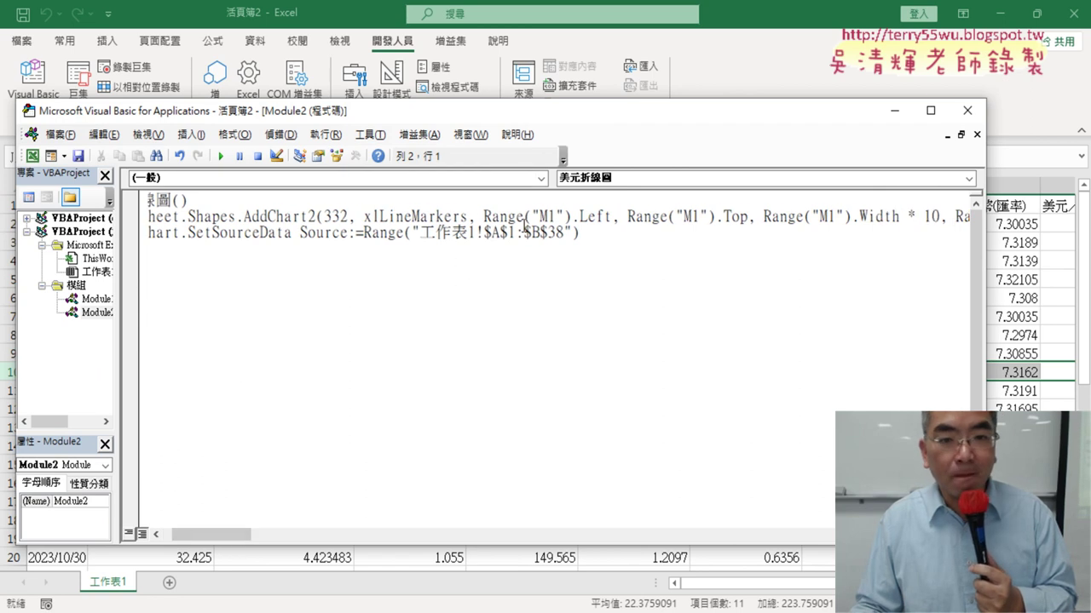
mouse_move(469, 218)
left_mouse_down()
mouse_move(405, 217)
mouse_move(771, 218)
left_mouse_up()
left_click(485, 220)
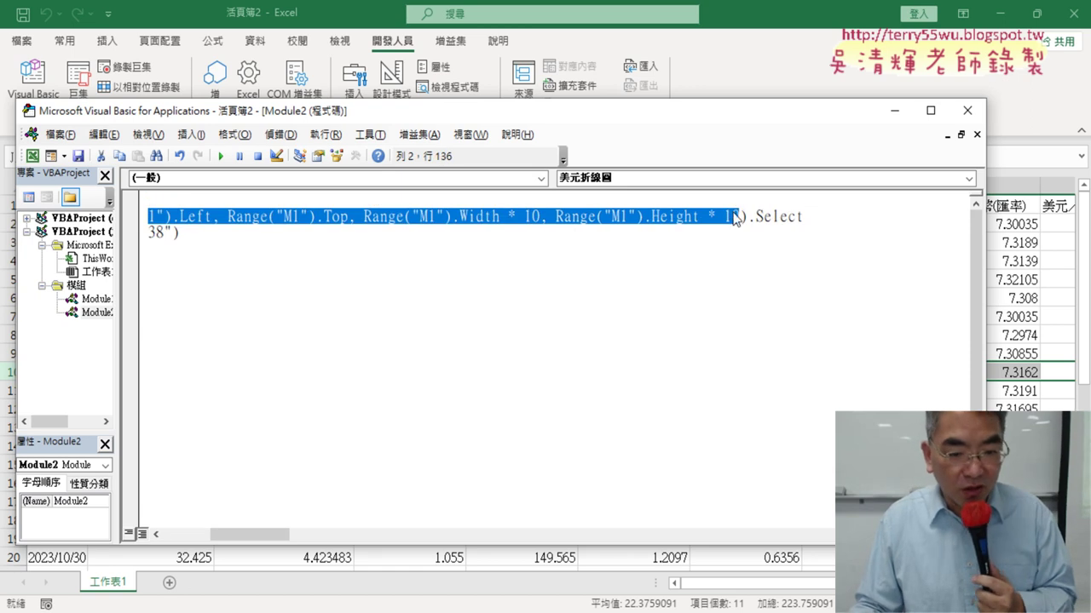
key("alt+Tab")
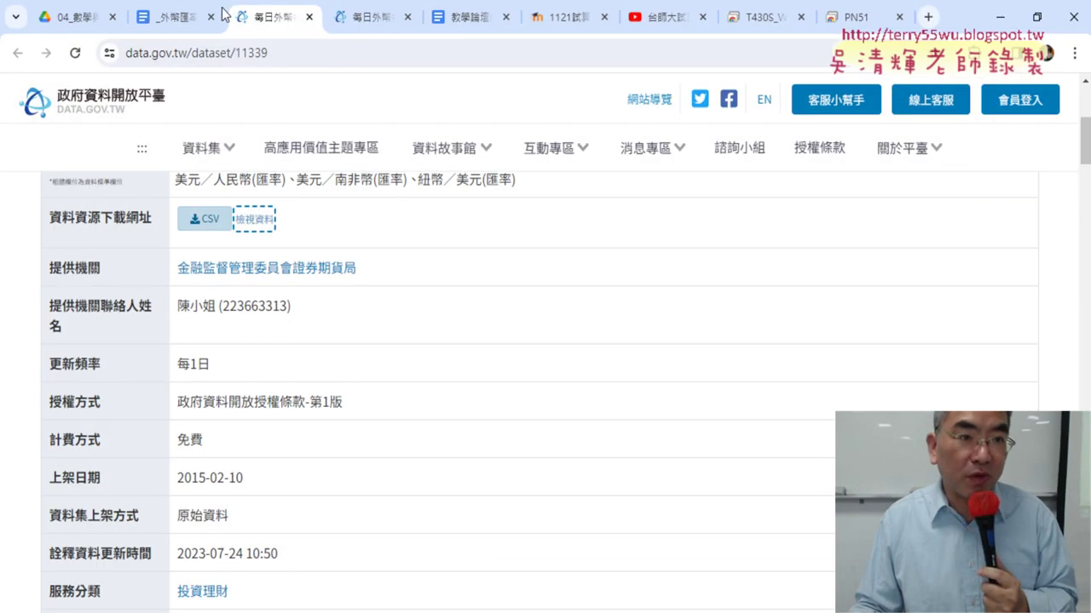
Step: Scroll the Google Docs tutorial to the 錄製美元巨集 section showing the 美元折線圖 and 人民幣折線圖 code
left_click(183, 17)
scroll(340, 351, "down", 5)
scroll(341, 351, "down", 3)
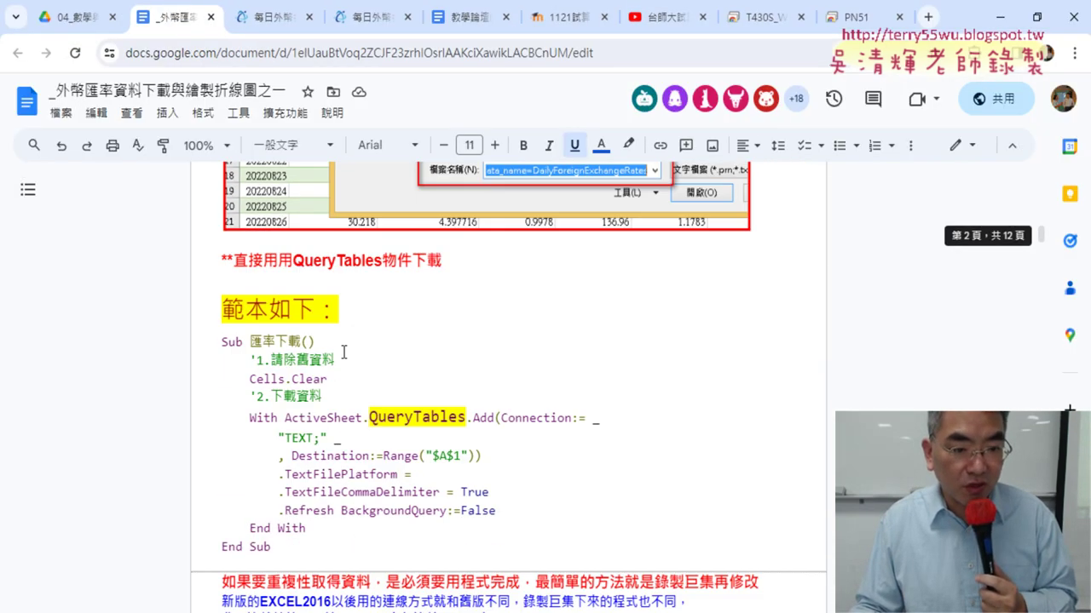
scroll(342, 351, "down", 3)
scroll(345, 351, "down", 2)
scroll(345, 352, "down", 3)
scroll(345, 352, "down", 2)
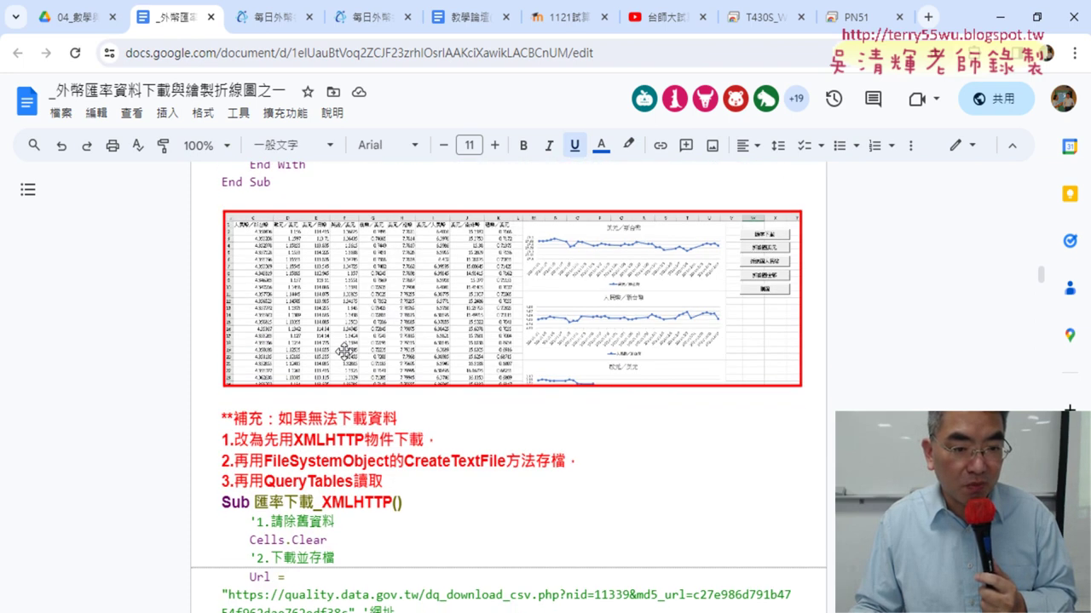
scroll(345, 352, "down", 2)
scroll(345, 352, "down", 5)
scroll(345, 352, "down", 1)
scroll(345, 351, "down", 4)
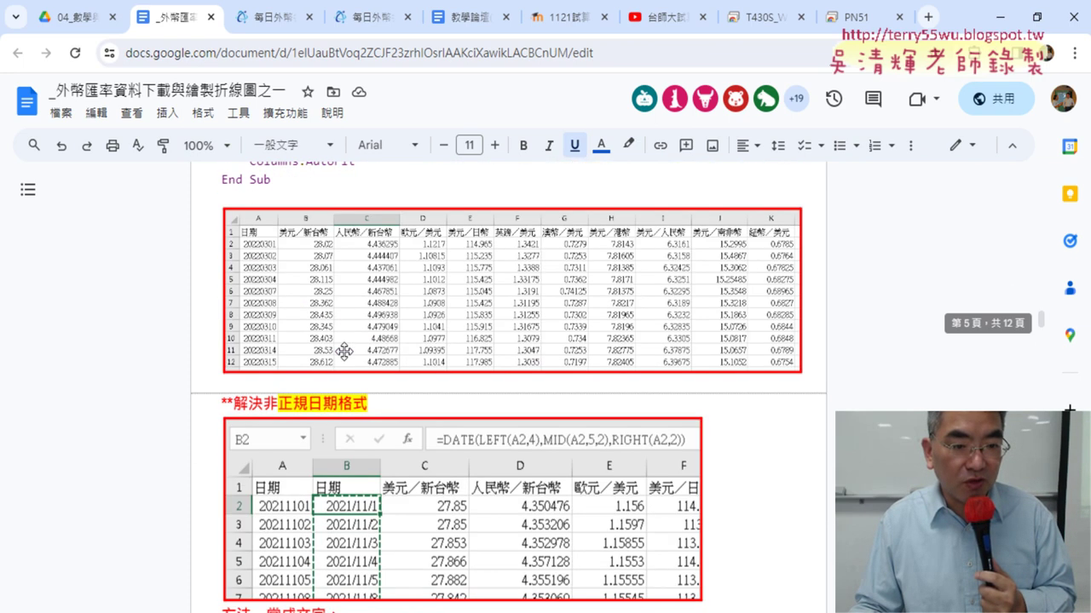
scroll(345, 352, "down", 3)
scroll(345, 351, "down", 2)
scroll(345, 352, "down", 3)
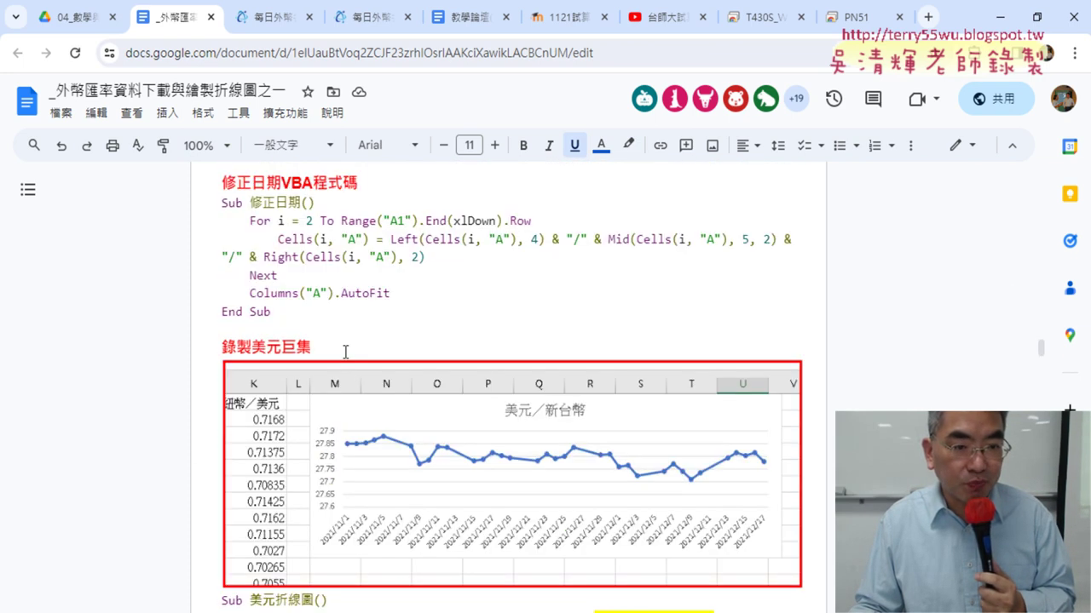
scroll(345, 352, "down", 2)
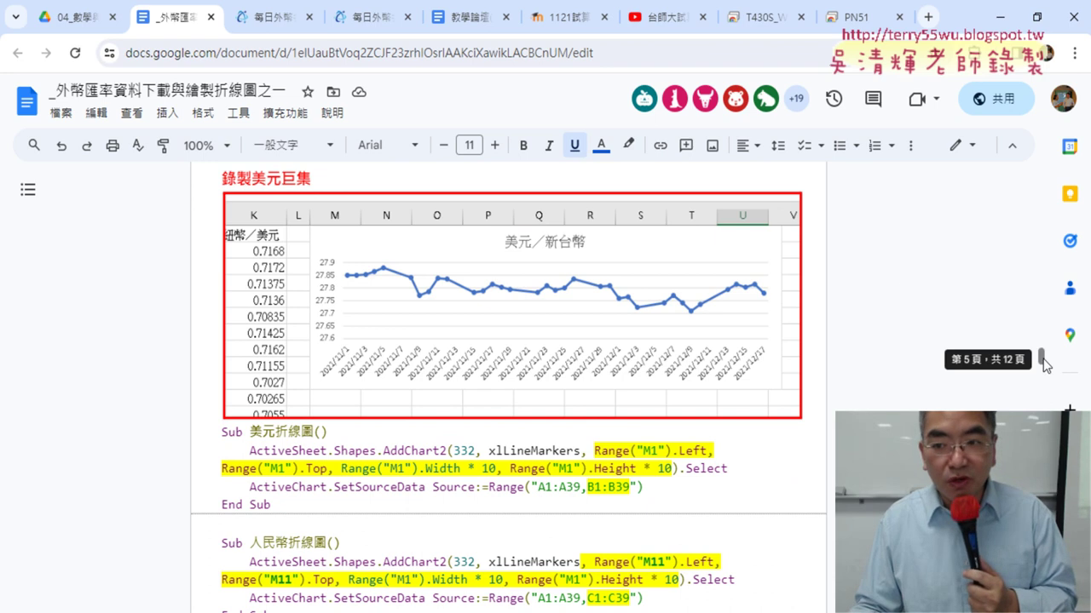